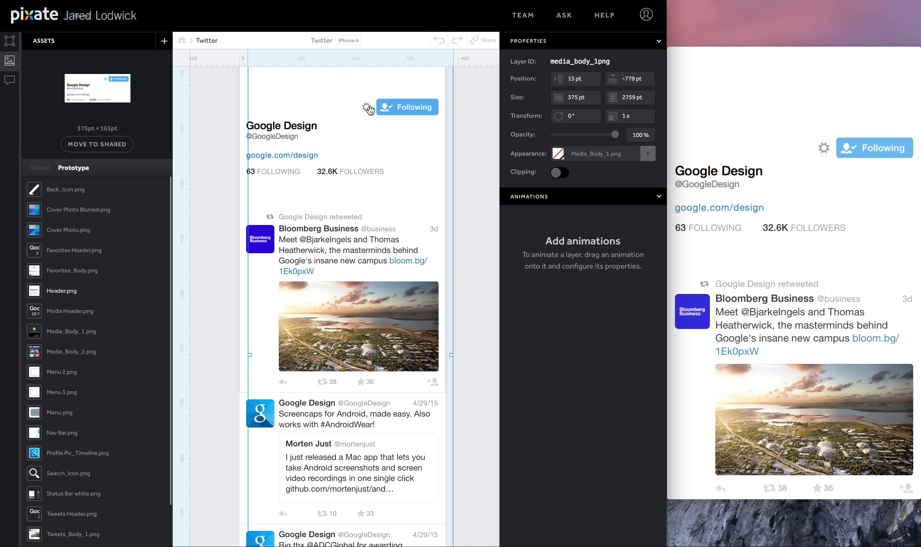
Position the Media_Body_1.png image at 0, 334 pt below the header and add Media_Body_2.png to the canvas
left_click_drag(364, 231, 359, 343)
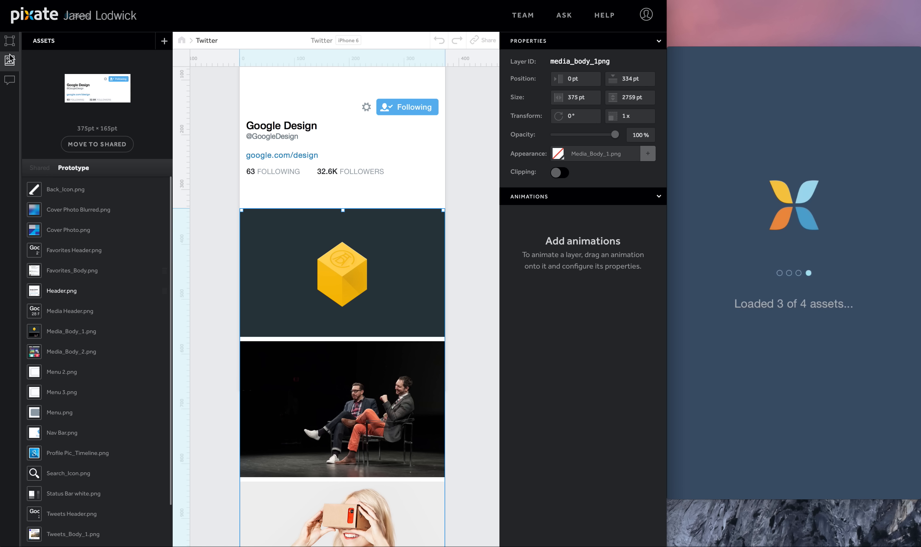
left_click_drag(67, 355, 343, 425)
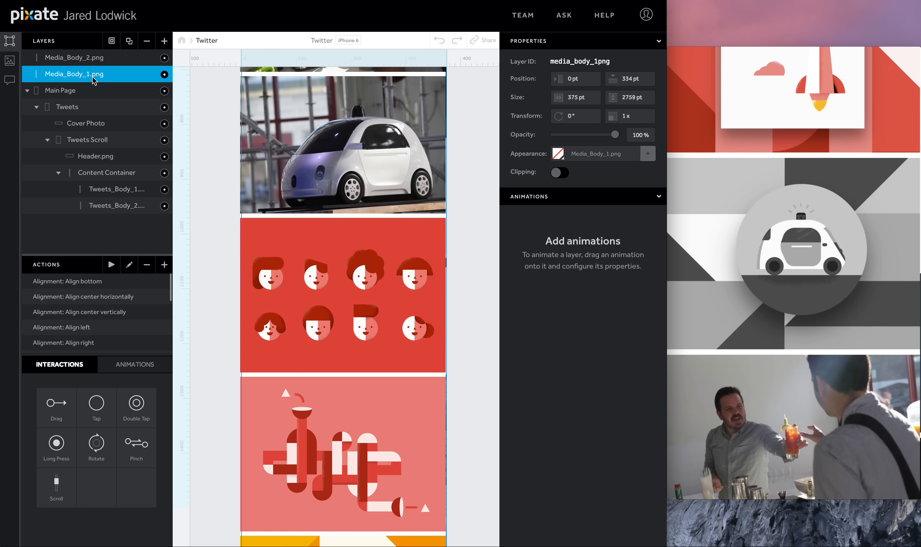
Nest Media_Body_1.png and Media_Body_2.png inside Content Container and set Media_Body_1.png's position to 0, 0 pt
left_click_drag(93, 76, 106, 185)
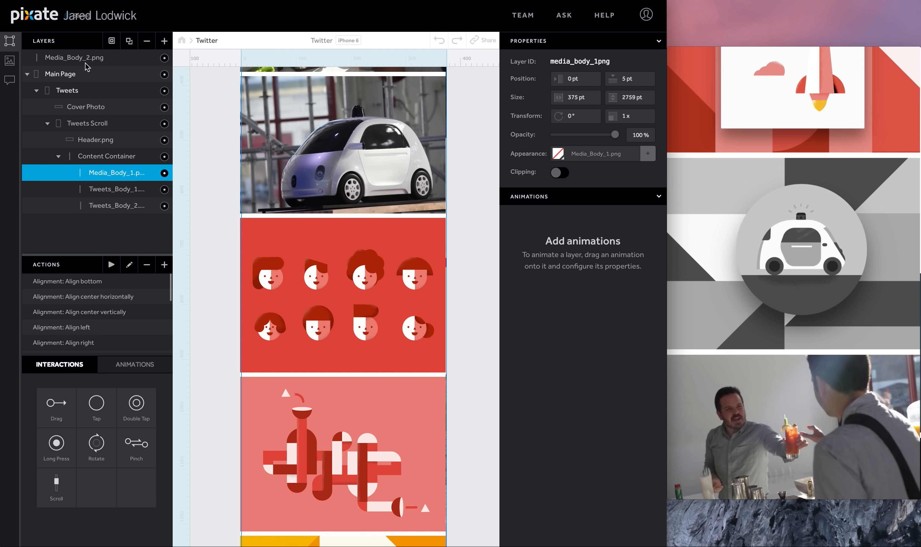
left_click_drag(107, 58, 101, 184)
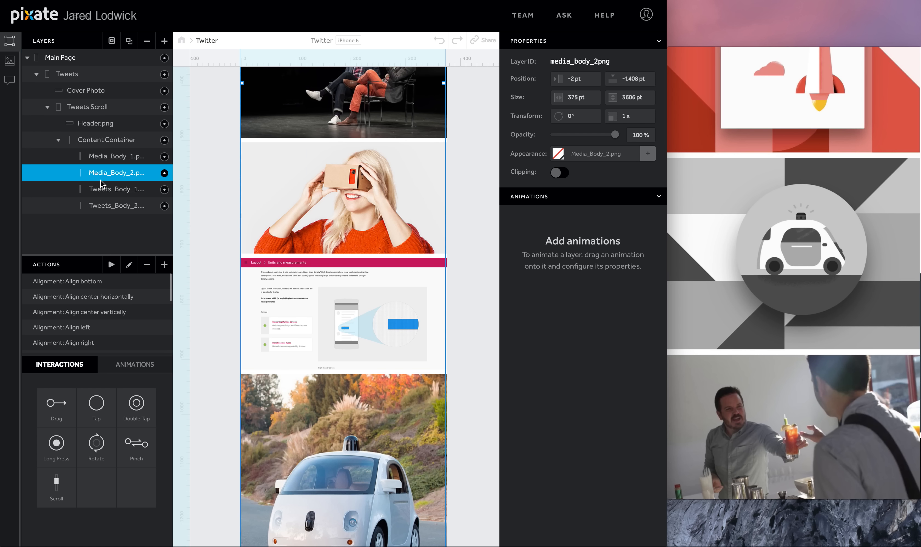
left_click(109, 157)
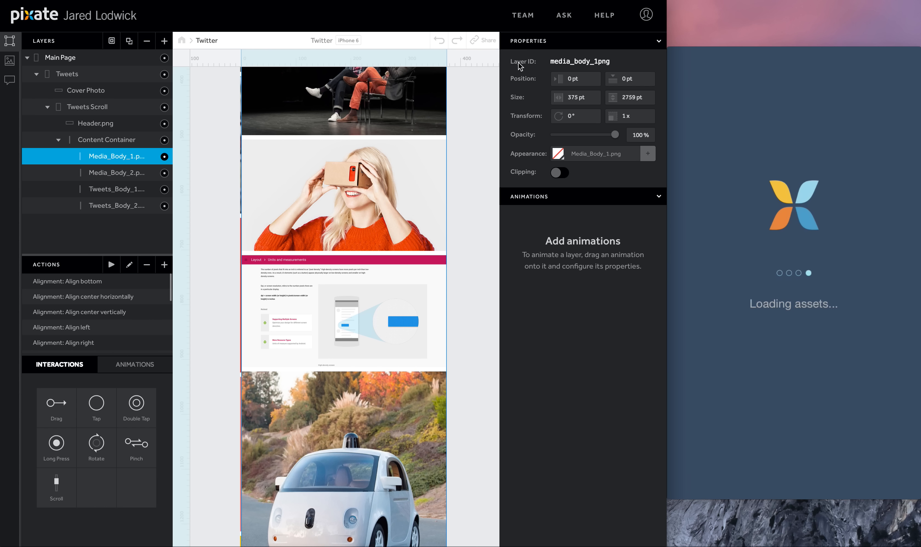
Set the Media_Body_2.png layer's vertical position to 2759 pt
left_click(112, 173)
left_click(633, 78)
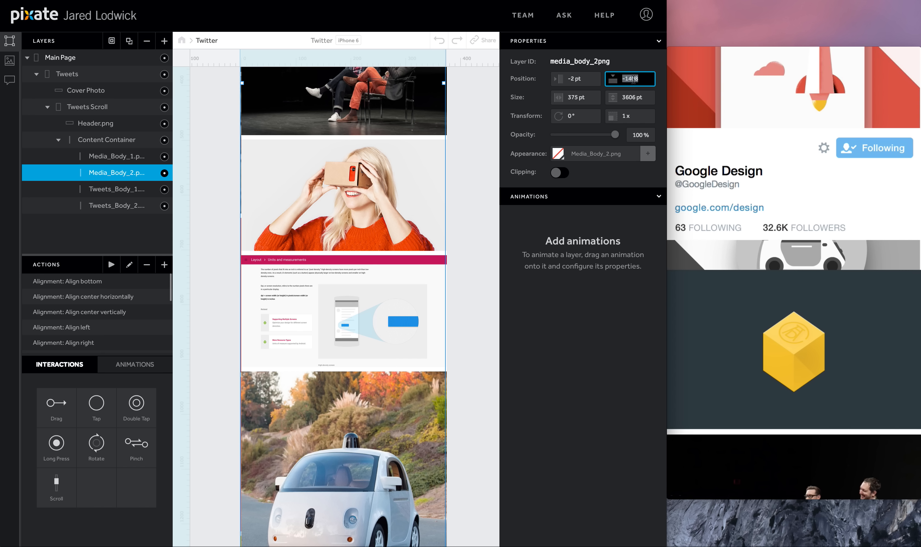
type("2759")
key("Return")
scroll(267, 364, "down", 10)
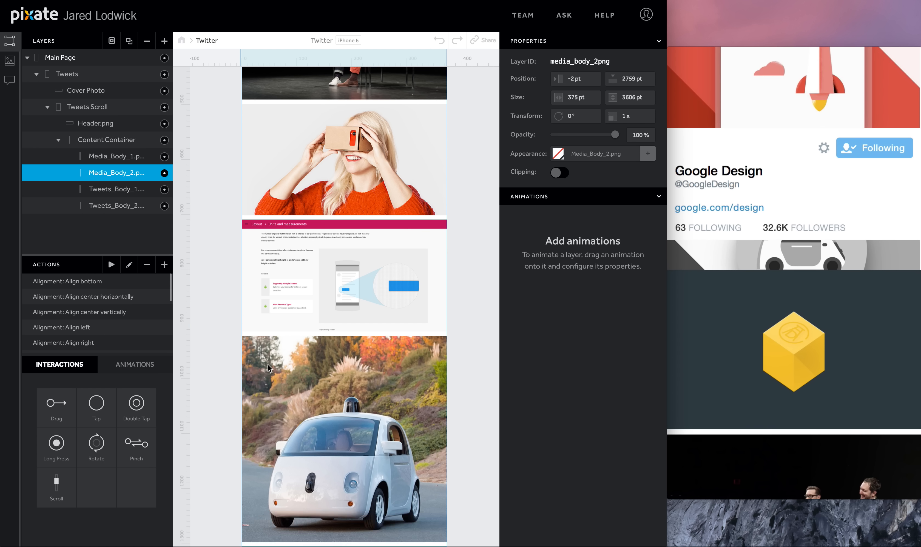
scroll(268, 364, "down", 10)
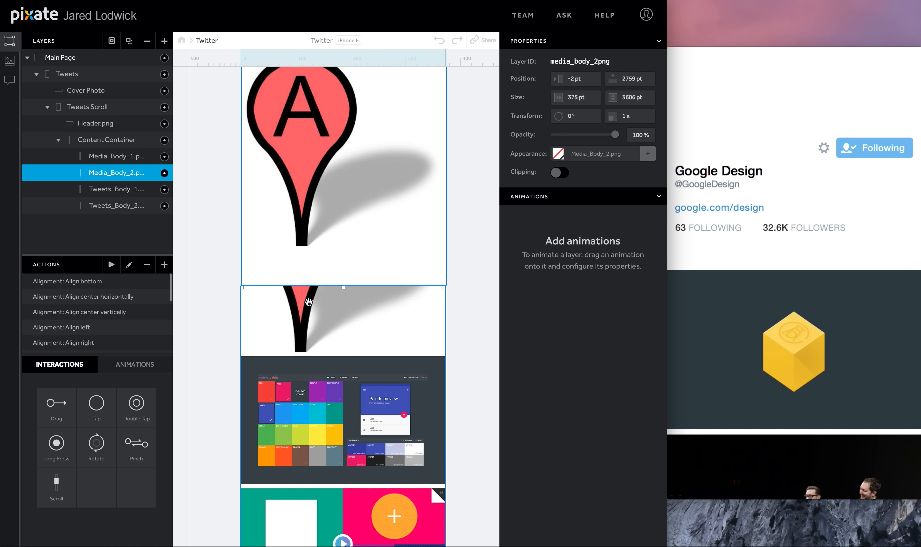
Stack Media_Body_2.png above Media_Body_1.png and move it to 0, 2567 pt, overlapping the duplicated map pin image
left_click_drag(358, 308, 359, 206)
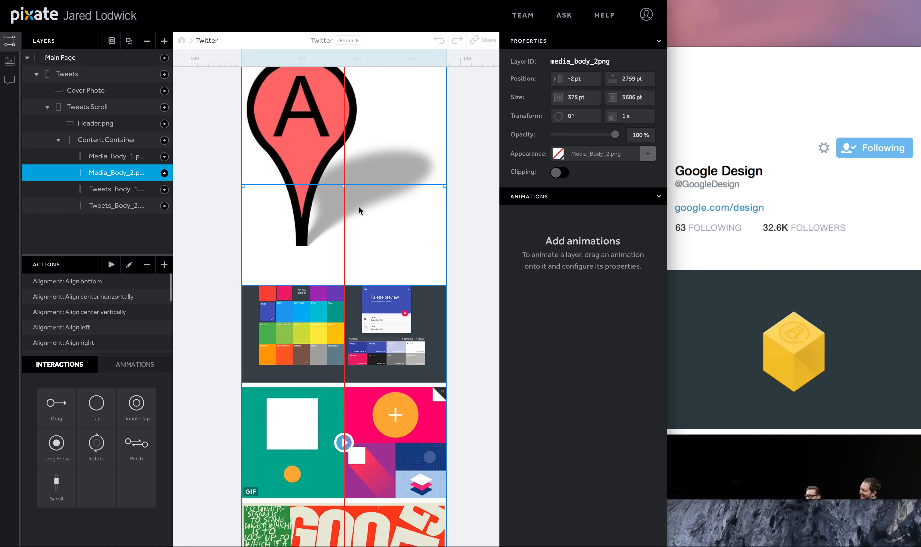
left_click_drag(126, 174, 127, 154)
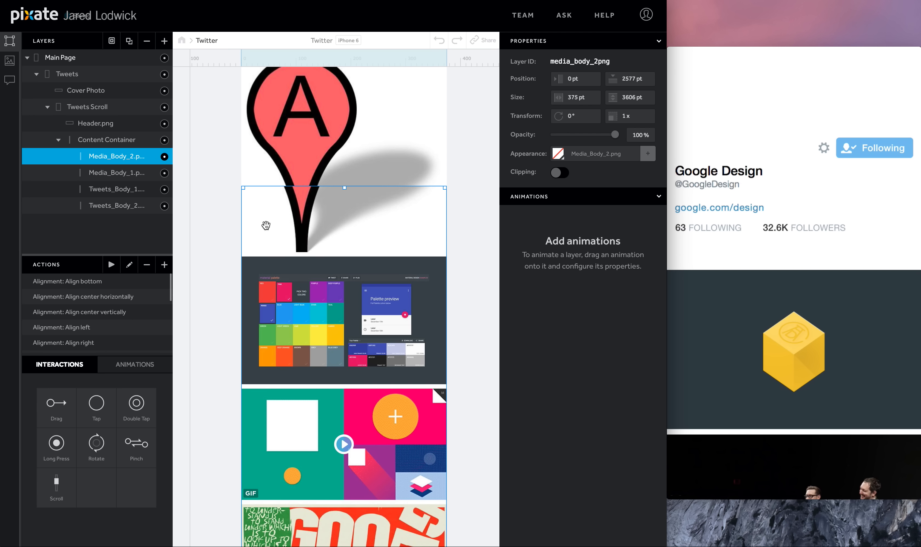
key("shift+Down")
key("shift+Up")
key("shift+Up")
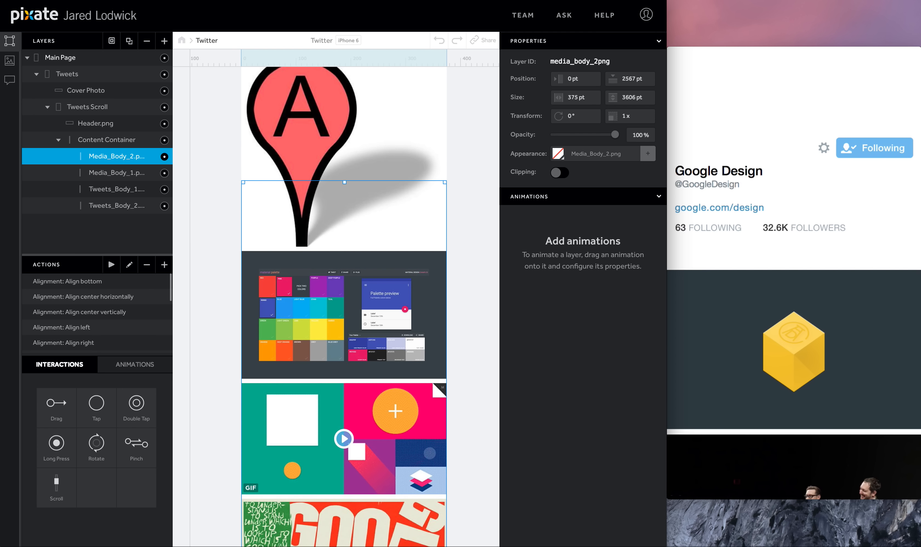
scroll(256, 237, "up", 3)
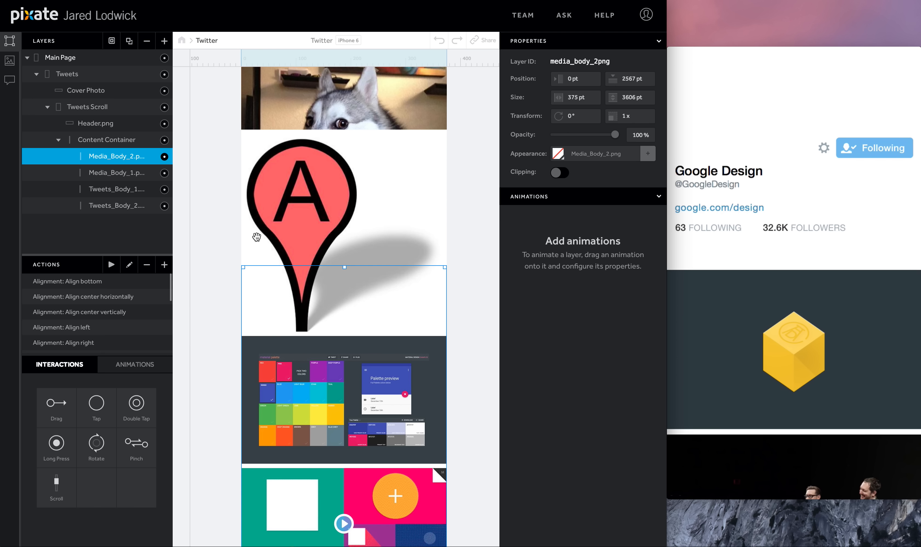
scroll(256, 237, "up", 4)
left_click(197, 305)
Add the Favorites_Body.png asset to the canvas
scroll(289, 321, "up", 2)
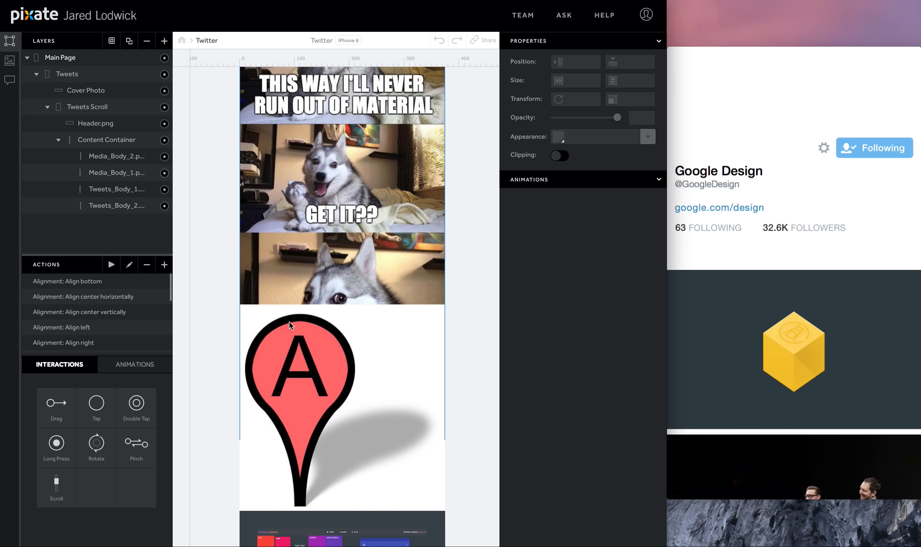
scroll(289, 321, "up", 6)
left_click(10, 60)
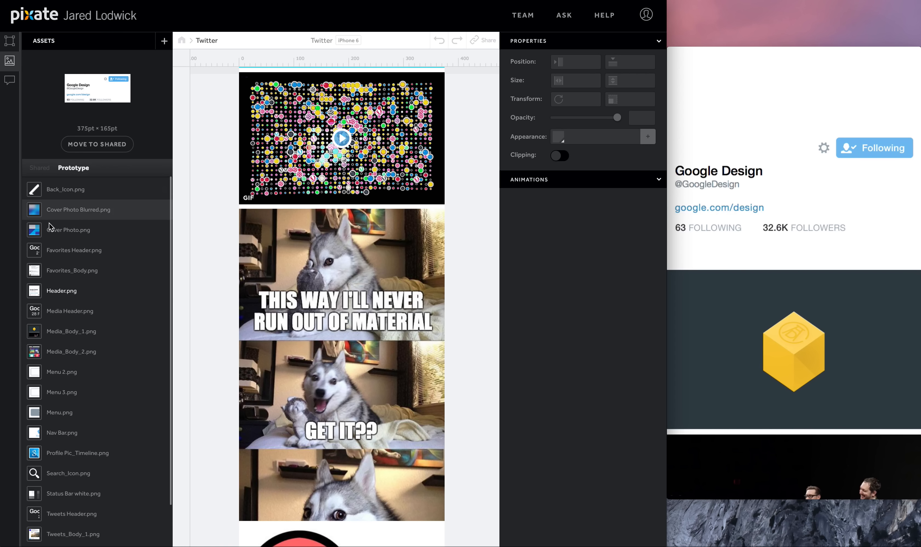
scroll(49, 226, "down", 1)
left_click(60, 256)
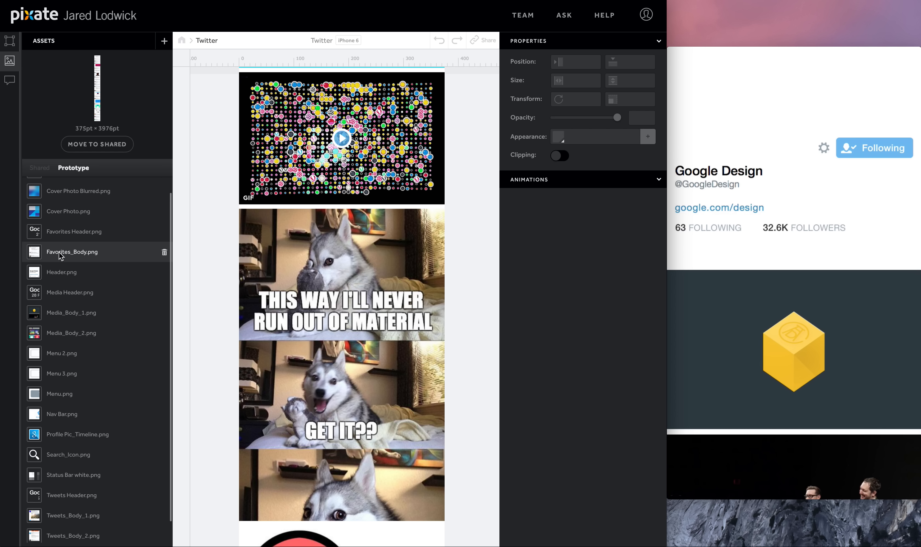
left_click_drag(60, 255, 340, 205)
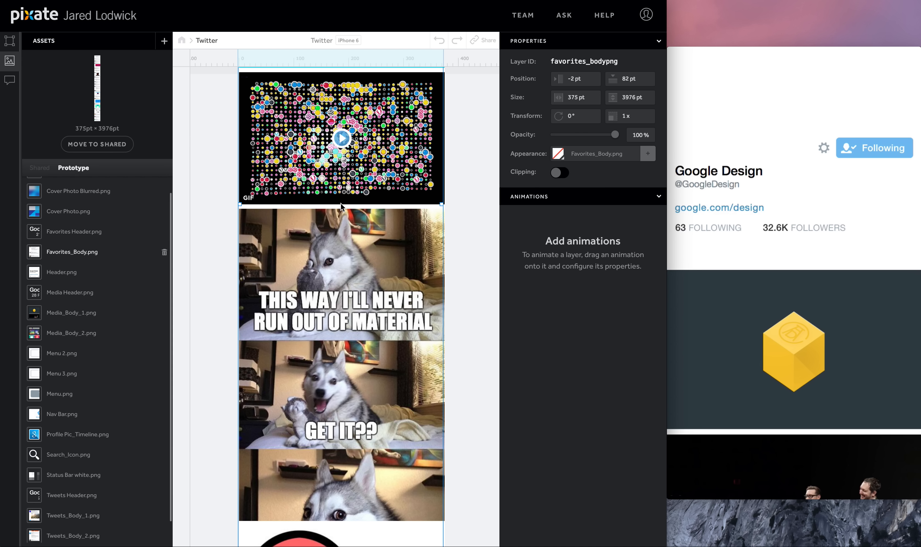
Nest Favorites_Body.png as the first layer in Content Container and set its position to 0, 0 pt
left_click(10, 41)
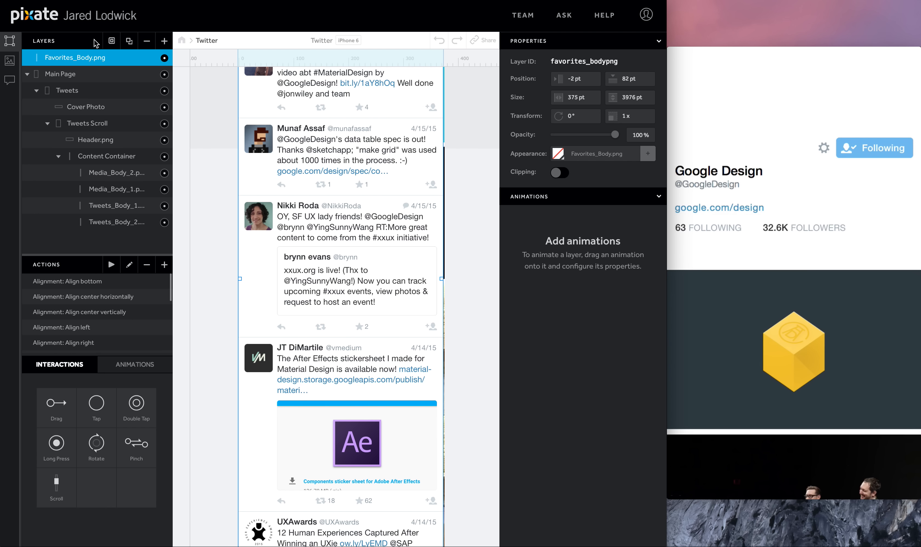
left_click_drag(82, 58, 93, 171)
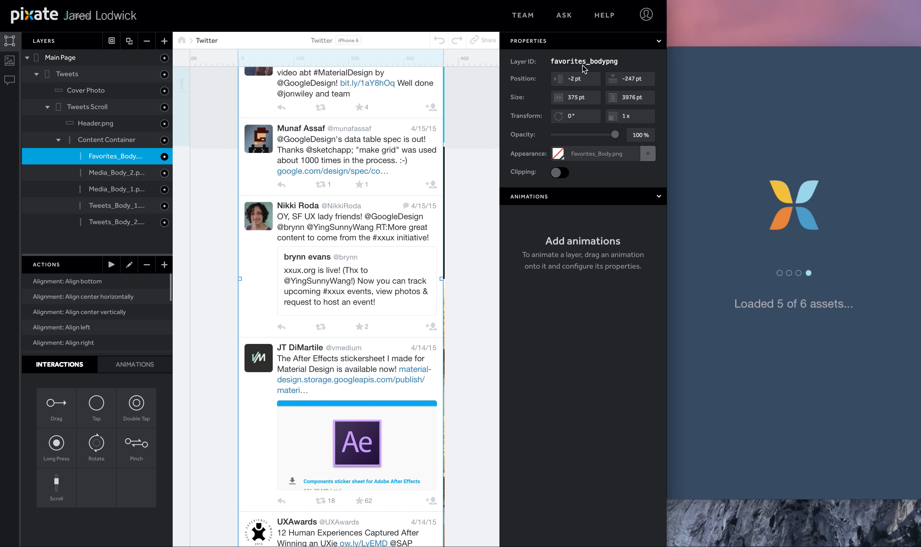
left_click(624, 76)
type("0")
key("Return")
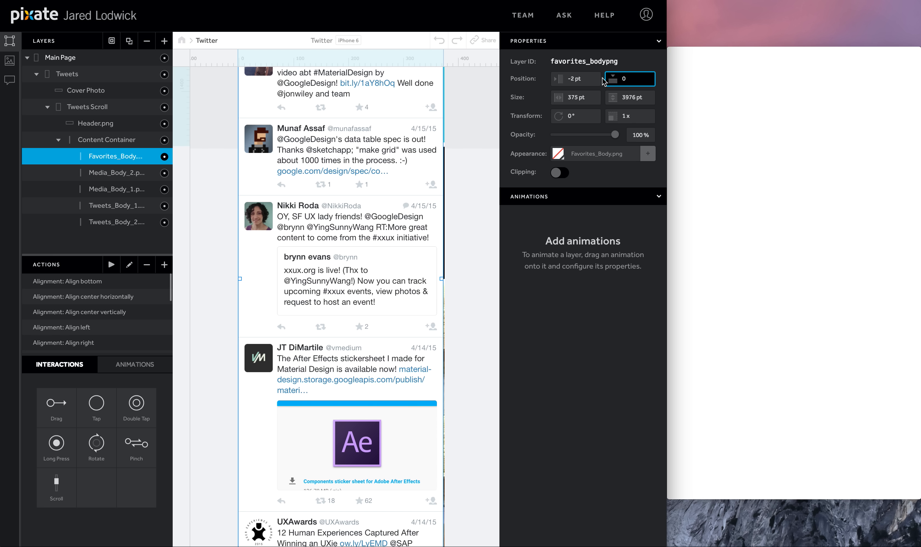
Reorder Tweets_Body_1.png and Tweets_Body_2.png above the Favorites and Media layers in Content Container
scroll(190, 240, "up", 10)
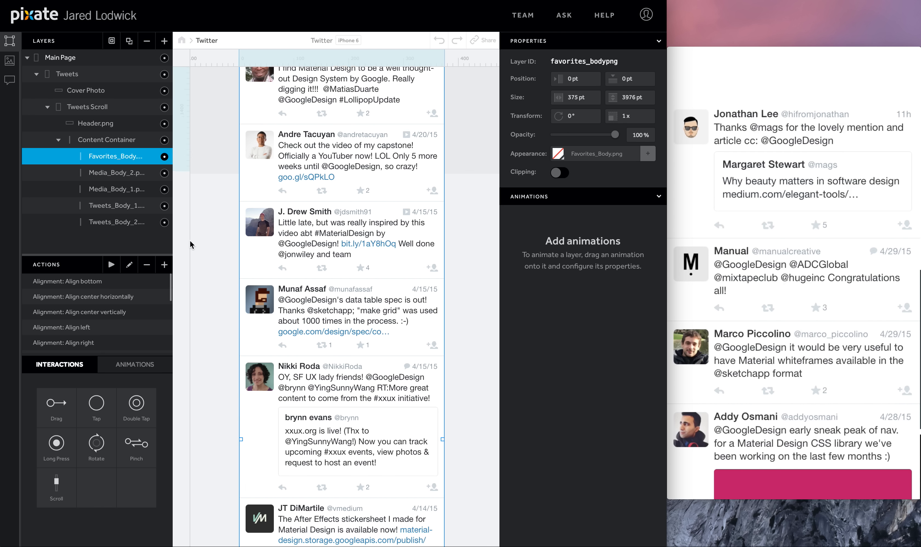
scroll(402, 230, "up", 10)
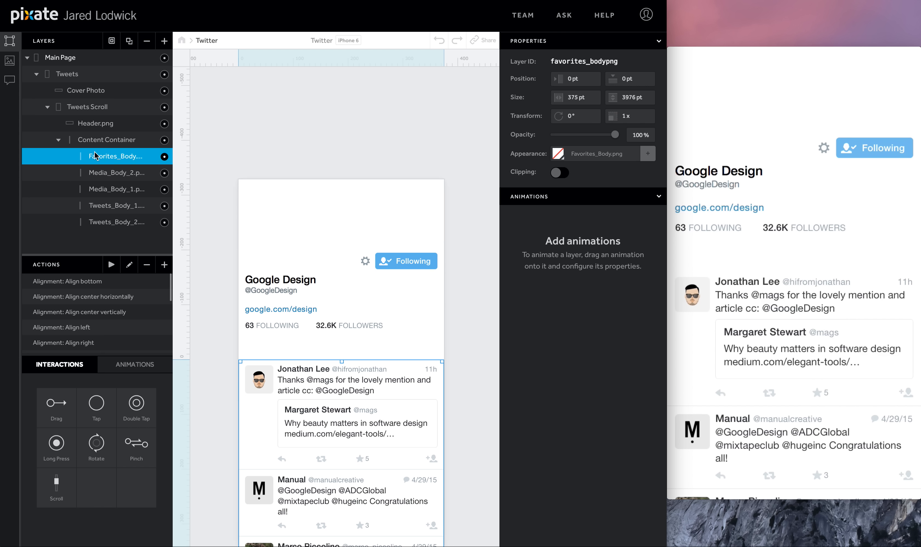
left_click(103, 208)
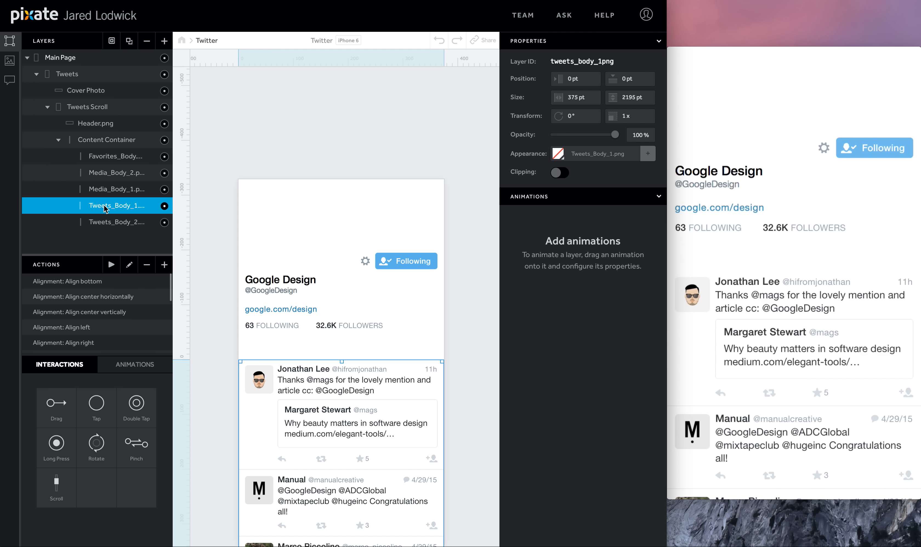
left_click_drag(106, 205, 104, 153)
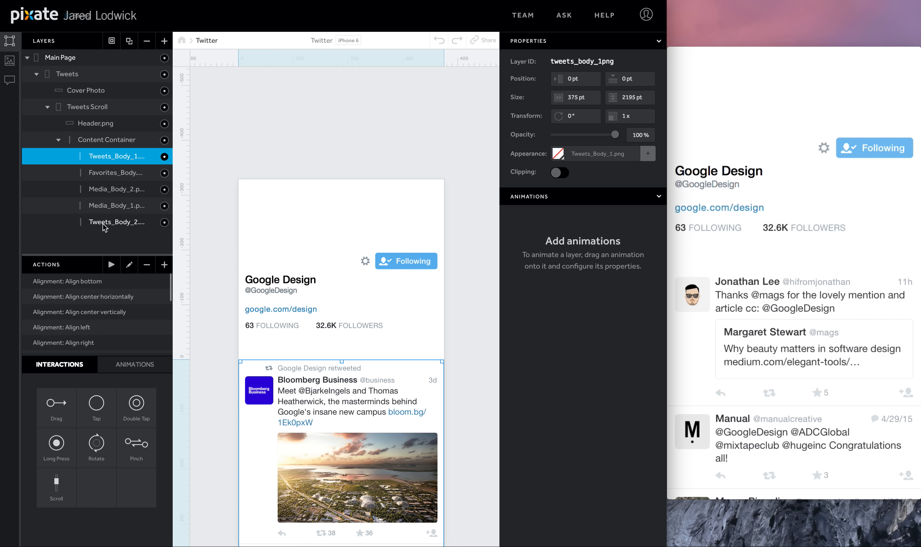
left_click_drag(106, 223, 109, 173)
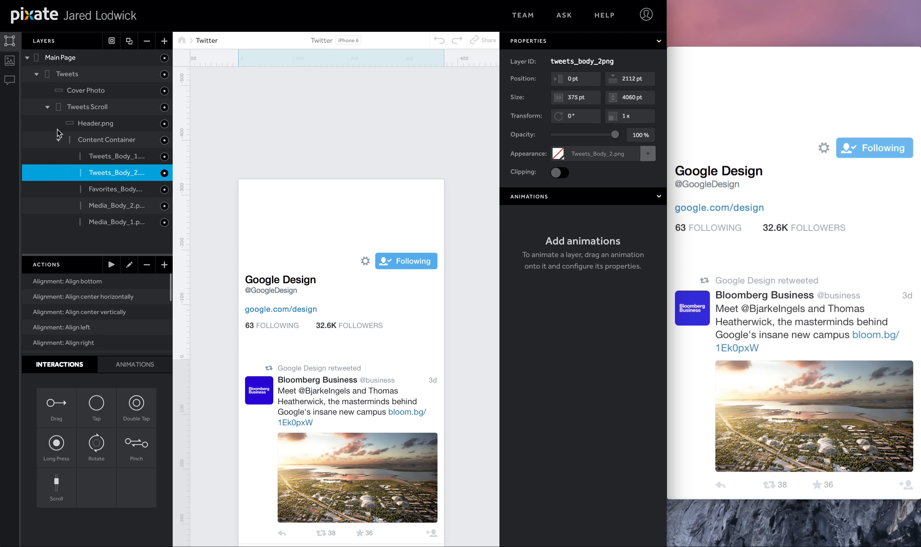
Collapse Content Container and add a Scroll interaction to the Tweets Scroll layer
left_click(57, 140)
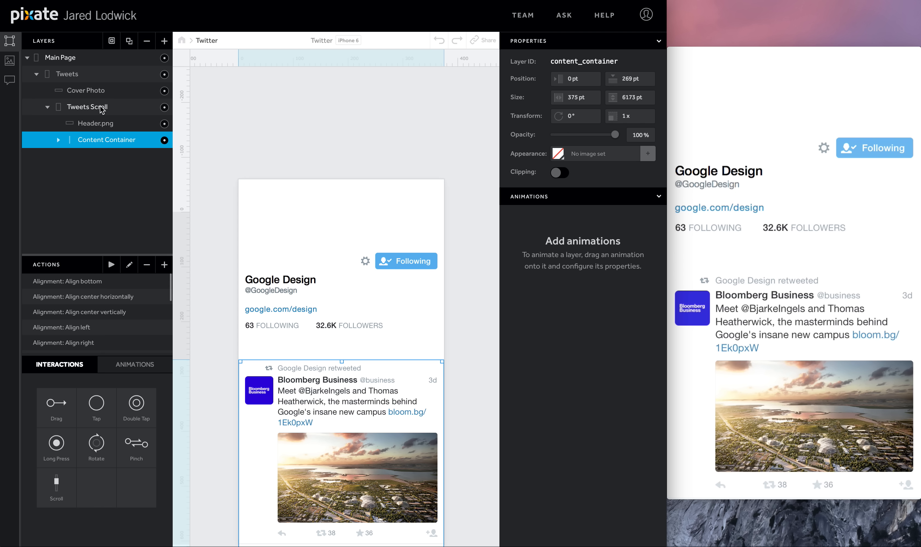
left_click(99, 94)
left_click(101, 108)
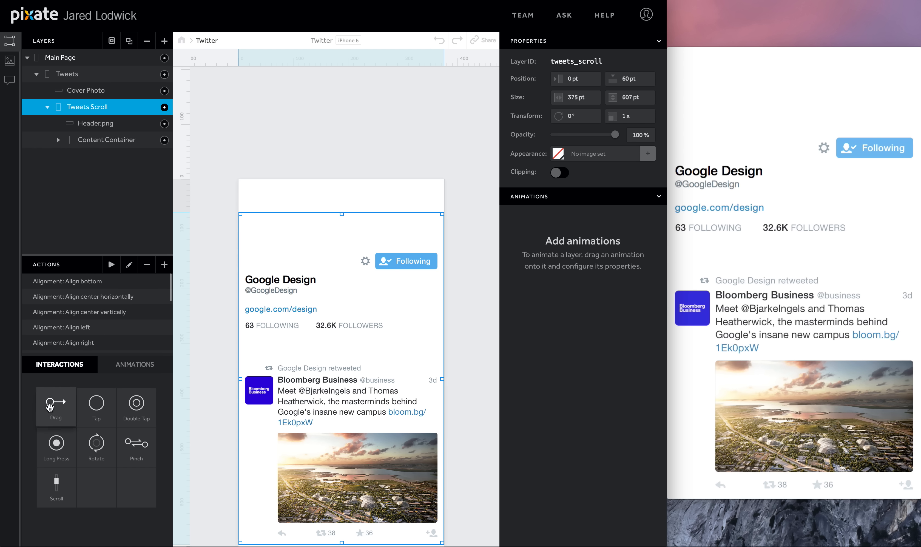
left_click_drag(57, 485, 79, 108)
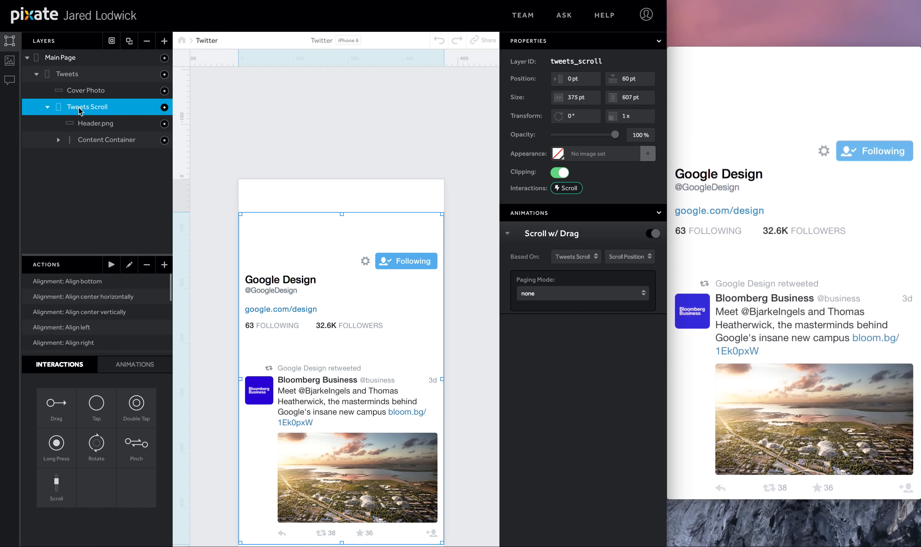
Add Cover Photo.png and Cover Photo Blurred.png to the canvas, aligned over the Cover Photo layer at 0, 0 pt
left_click(78, 91)
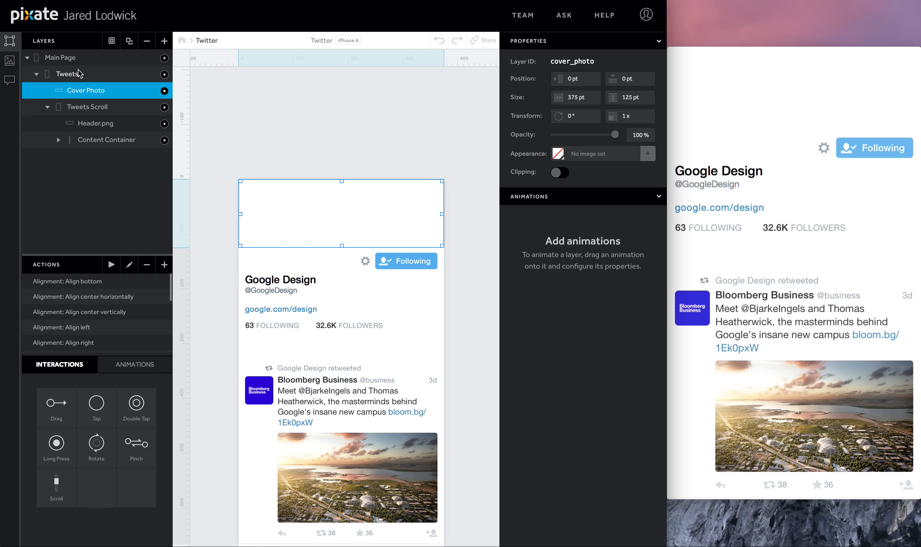
left_click(9, 62)
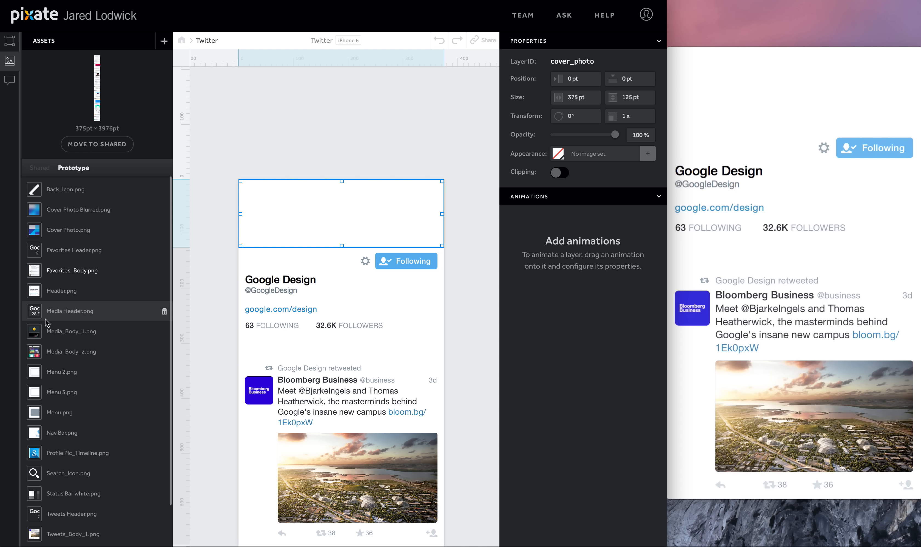
left_click_drag(69, 224, 331, 213)
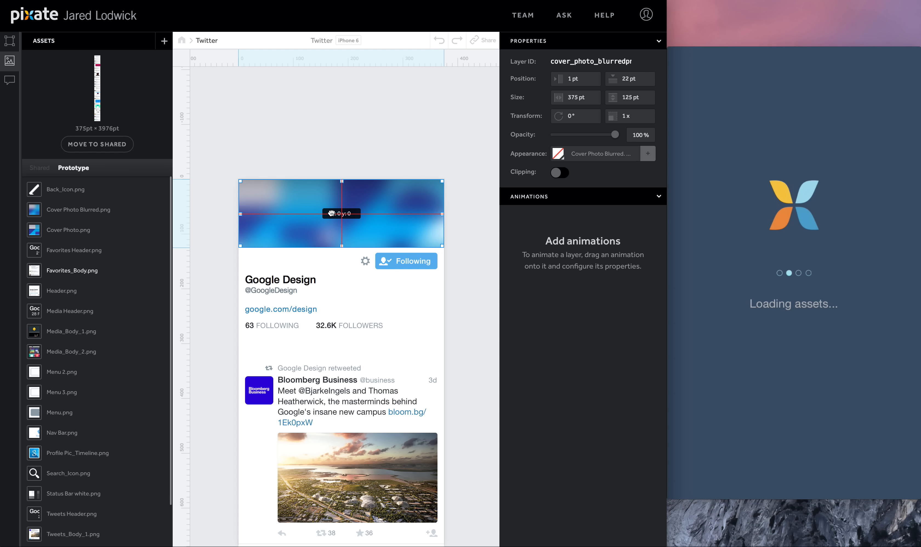
Nest Cover Photo.png and Cover Photo Blurred.png inside the Cover Photo layer, with the blurred version underneath
left_click(9, 40)
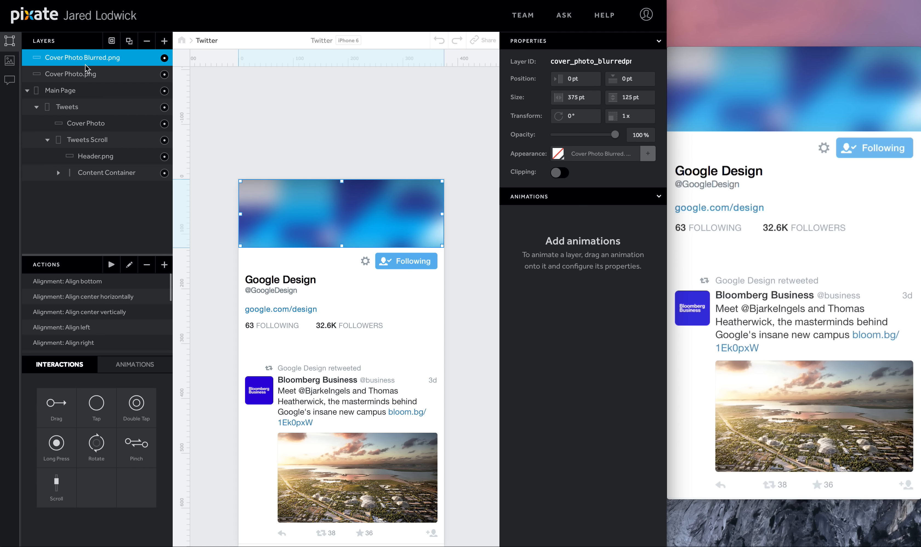
left_click_drag(86, 74, 85, 125)
left_click_drag(88, 60, 92, 129)
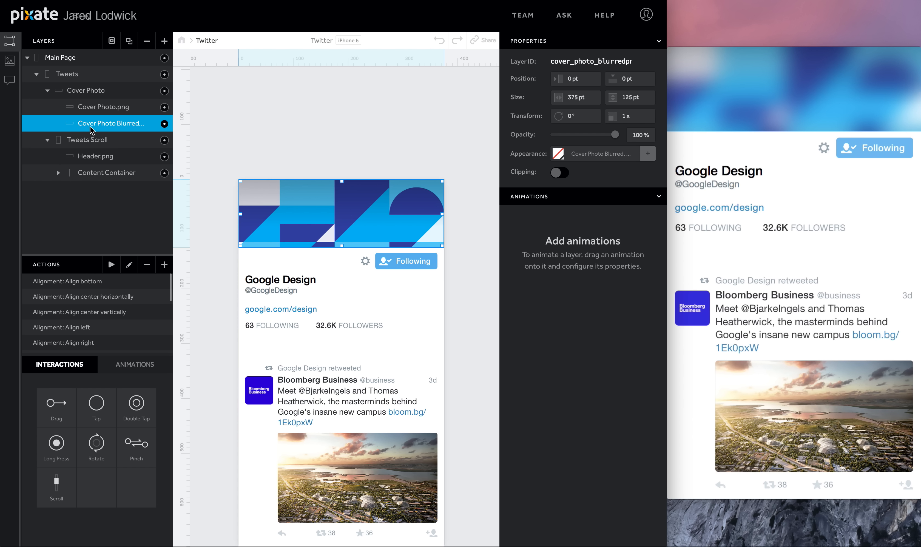
Add a Move animation to the Cover Photo layer
left_click(98, 94)
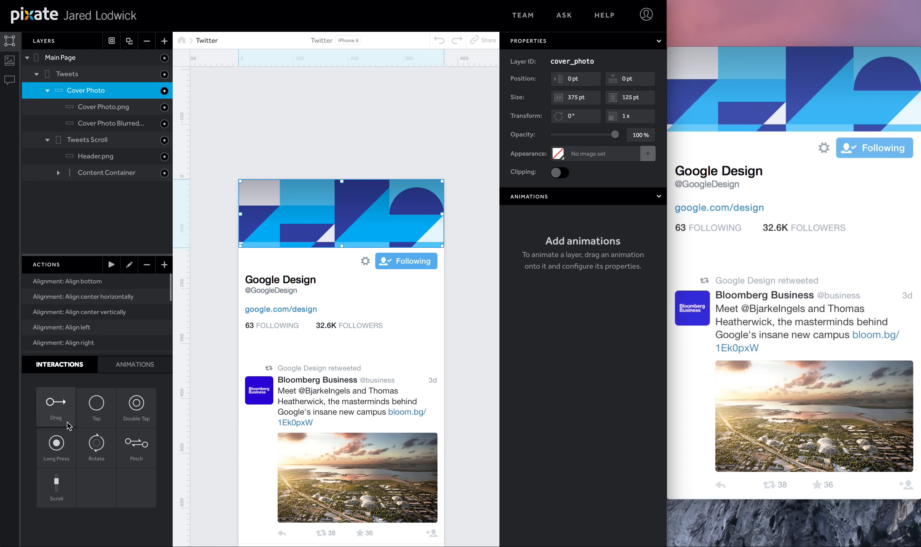
left_click(111, 369)
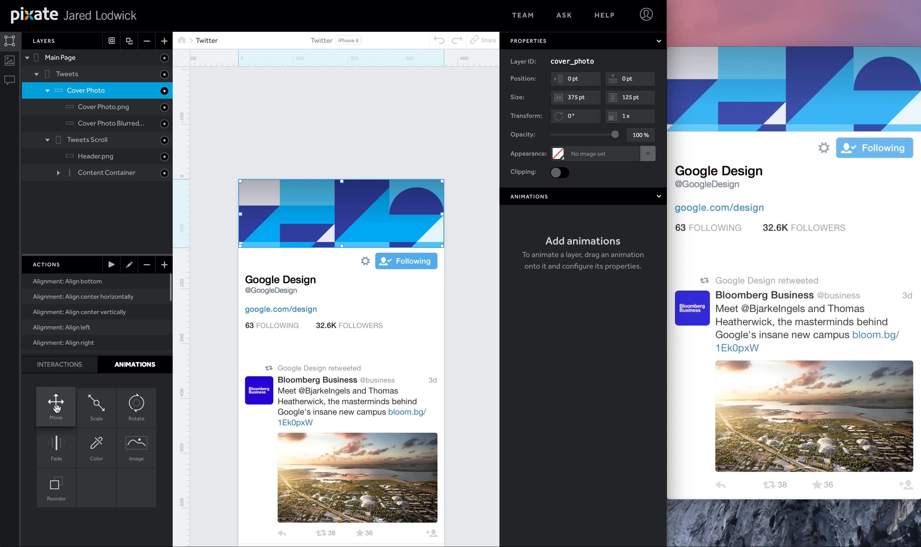
left_click_drag(56, 402, 85, 90)
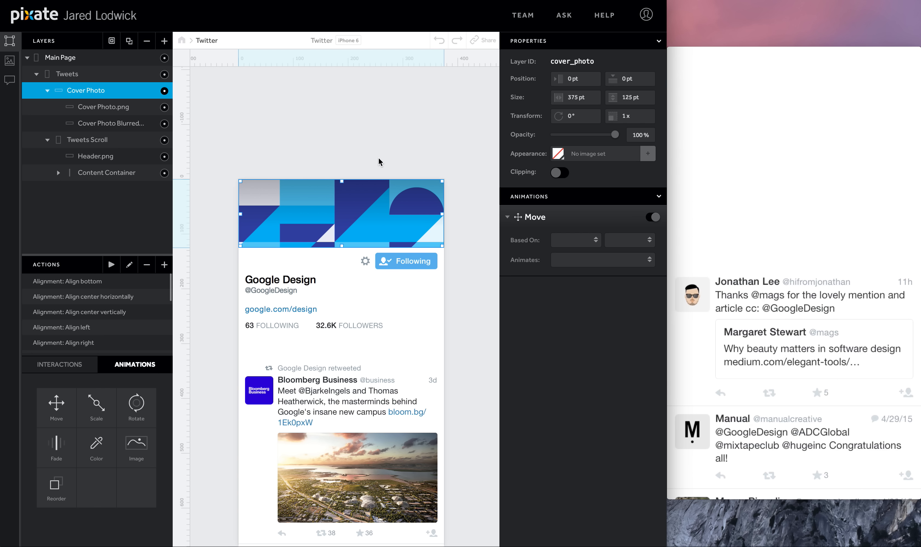
Rename the Cover Photo layer's Move animation as Move w/ Scroll
double_click(536, 217)
type("w/ S")
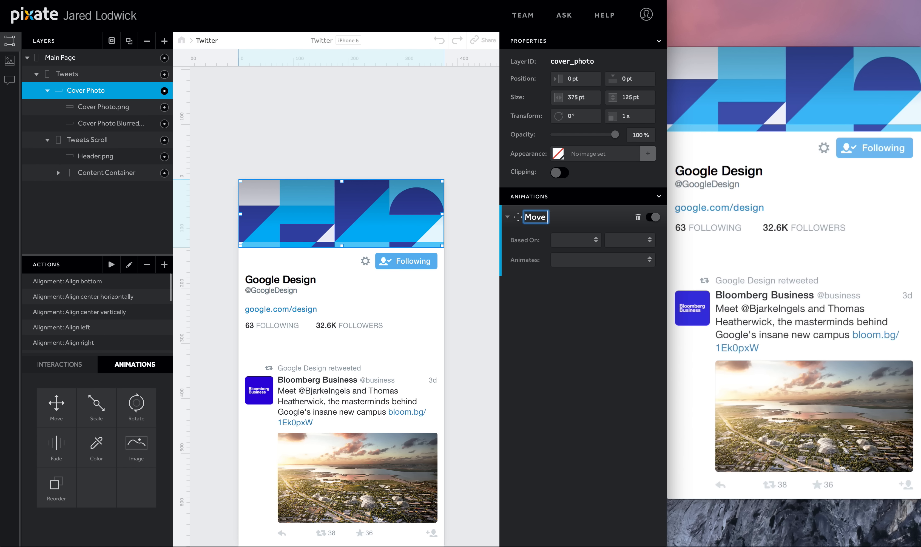
type("croll")
key("Return")
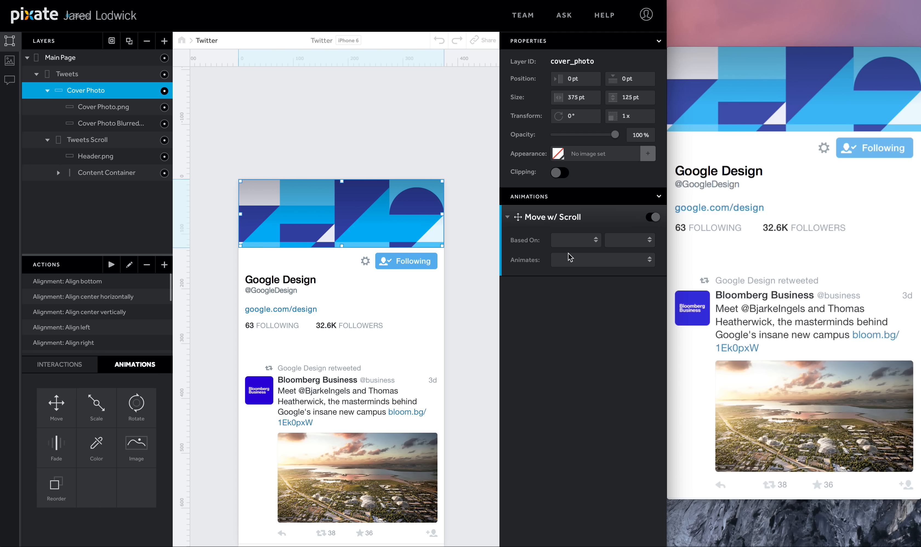
Base Move w/ Scroll on the Tweets Scroll layer's Scroll Position, animating continuously to final value
left_click(580, 246)
left_click(578, 258)
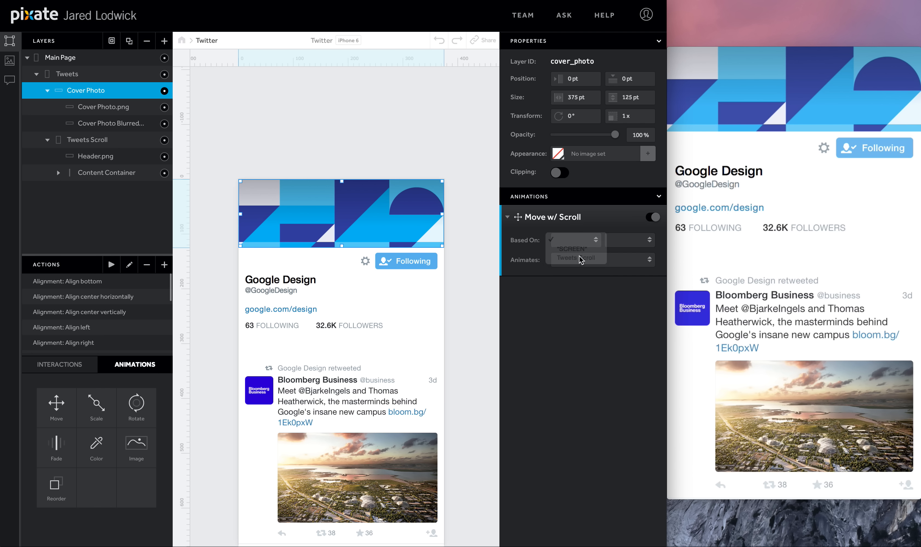
left_click(618, 244)
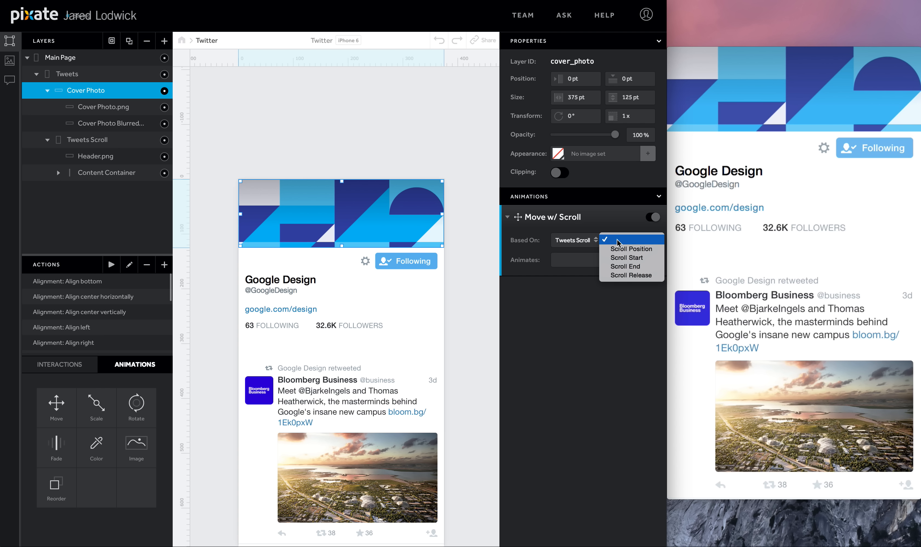
left_click(618, 256)
left_click(610, 262)
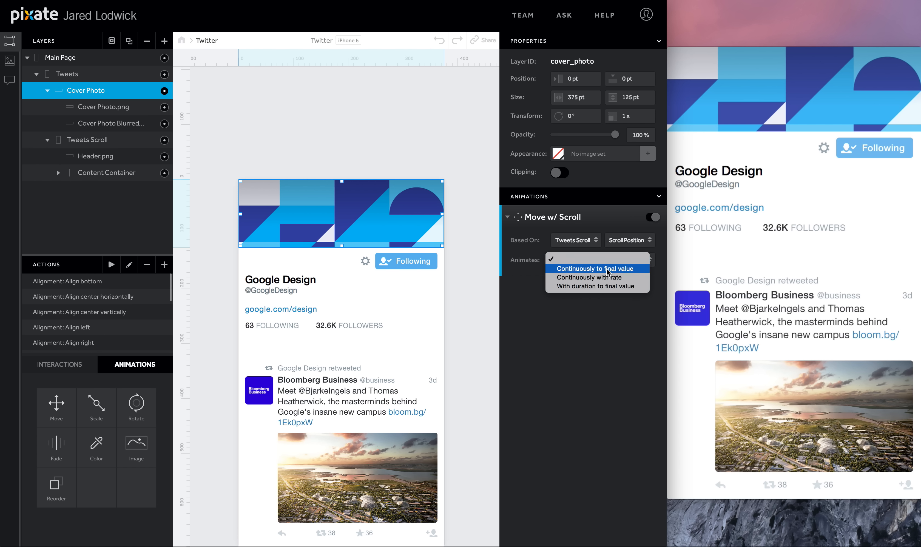
left_click(607, 270)
Set the Move w/ Scroll scroll range from 0 to 60 pt and enter a negative Top target for the move
left_click(550, 309)
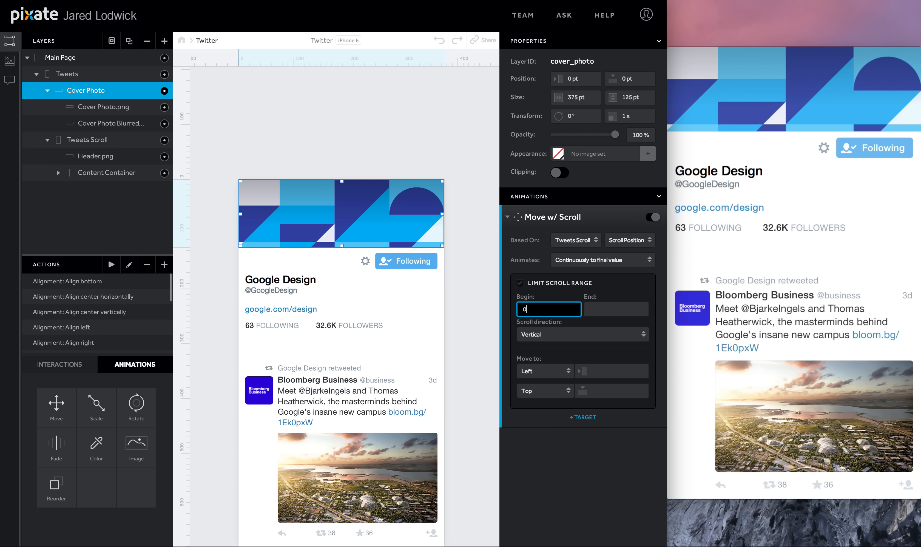
key("Tab")
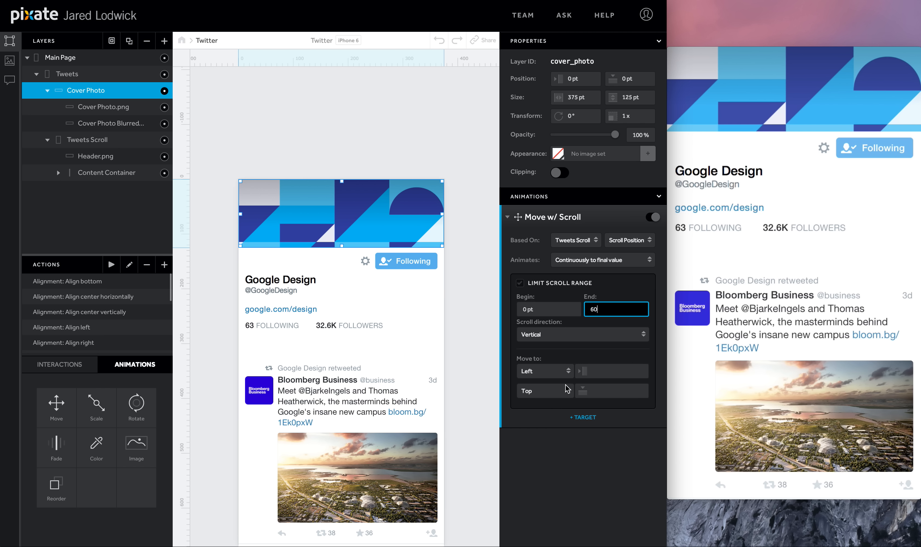
left_click(604, 389)
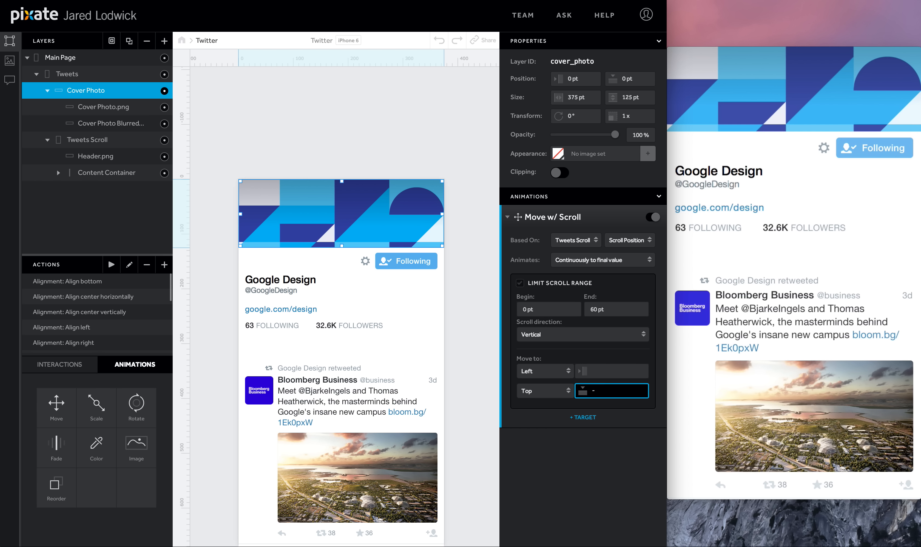
key("Return")
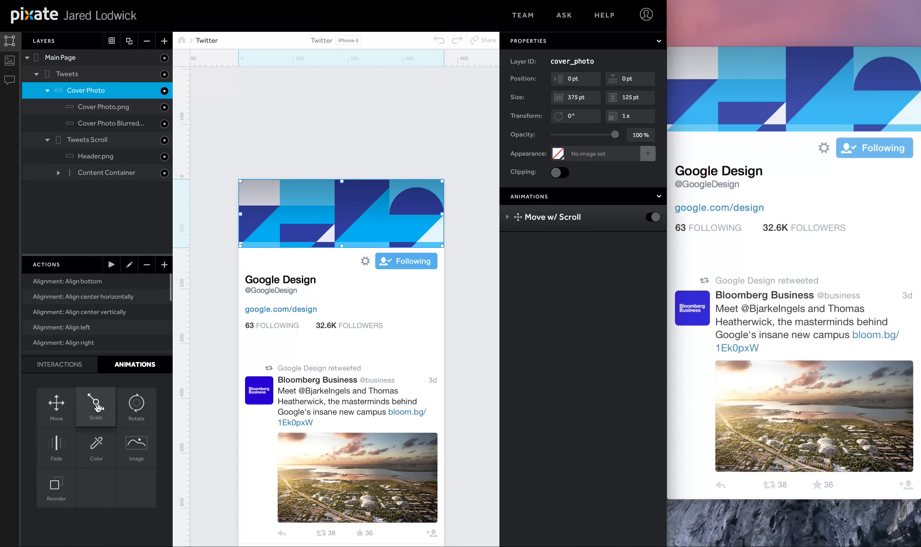
Add a Scale animation to the Cover Photo layer and name it Scale w/ Pull Down
left_click_drag(98, 408, 88, 94)
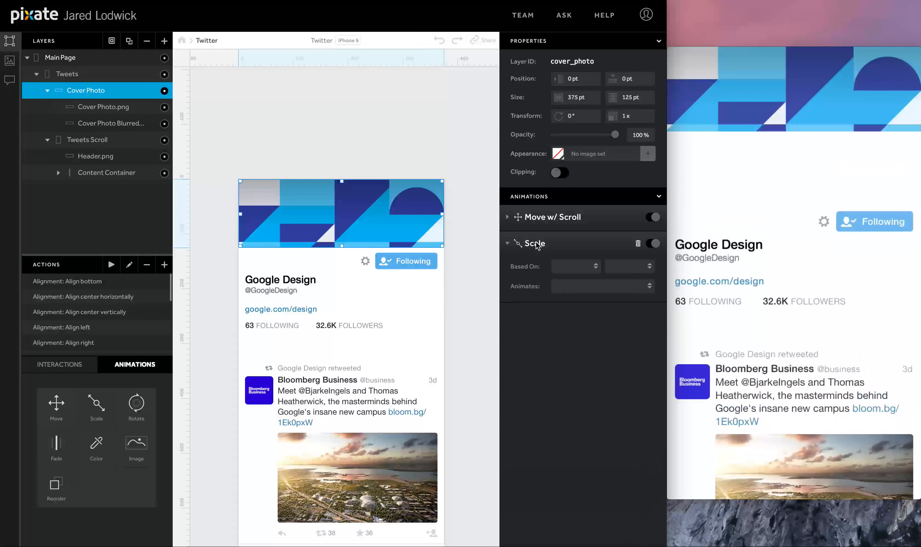
double_click(535, 245)
key("End")
type("w/")
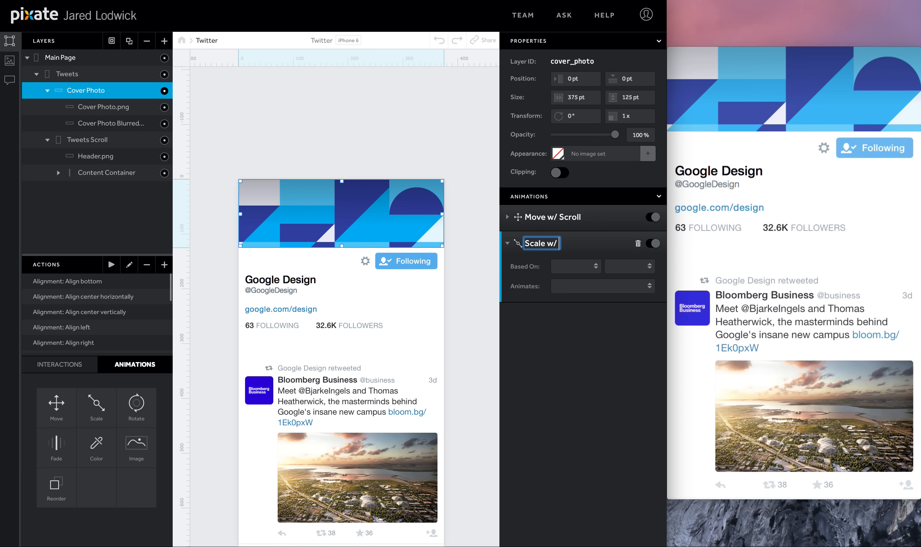
type(" Pull Down")
key("Return")
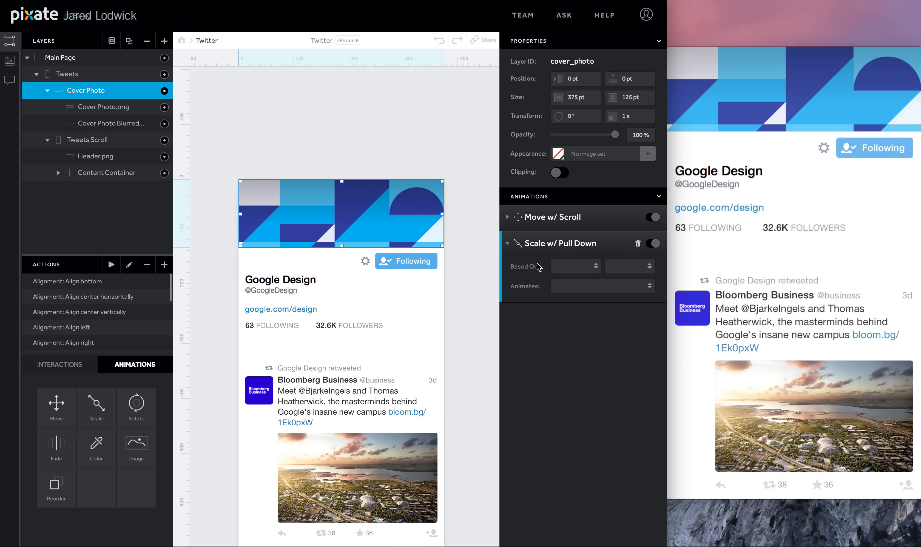
Base Scale w/ Pull Down on the Tweets Scroll layer's Scroll Position, animating continuously with rate
left_click(570, 267)
left_click(575, 284)
left_click(625, 266)
left_click(626, 275)
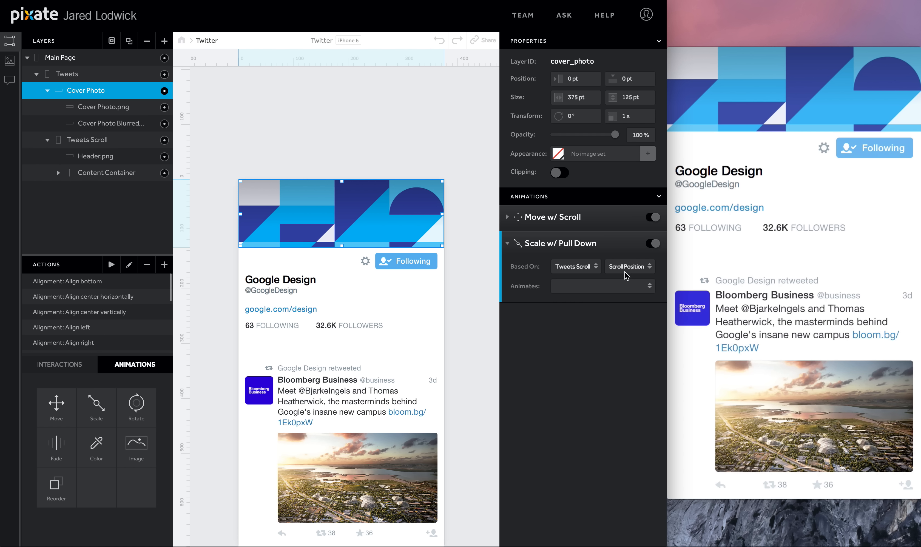
left_click(621, 290)
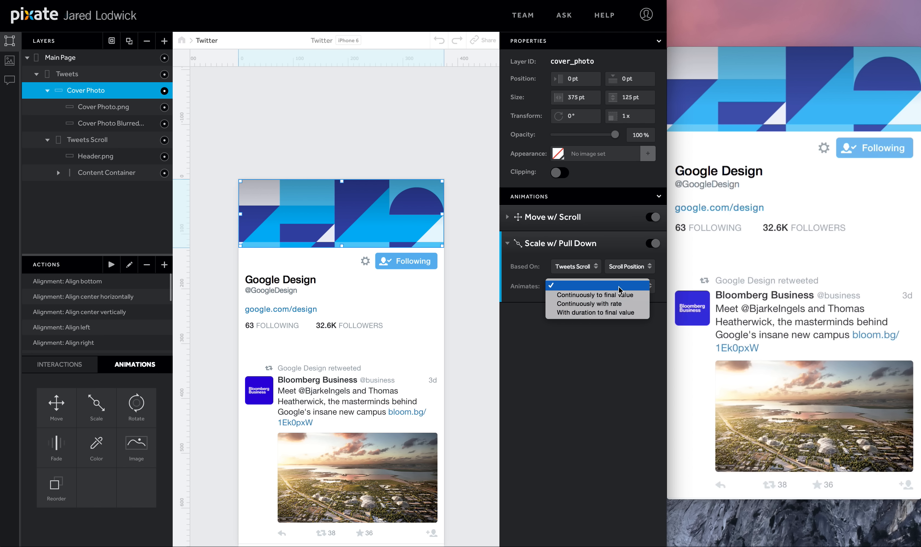
left_click(620, 303)
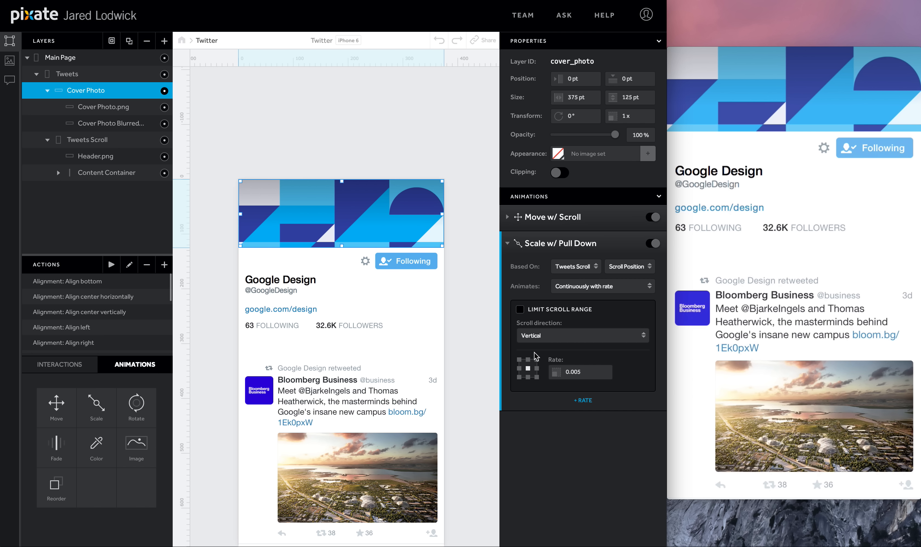
Limit the Scale w/ Pull Down scroll range, beginning at 0 pt and ending at -500 pt
left_click(520, 309)
left_click(536, 331)
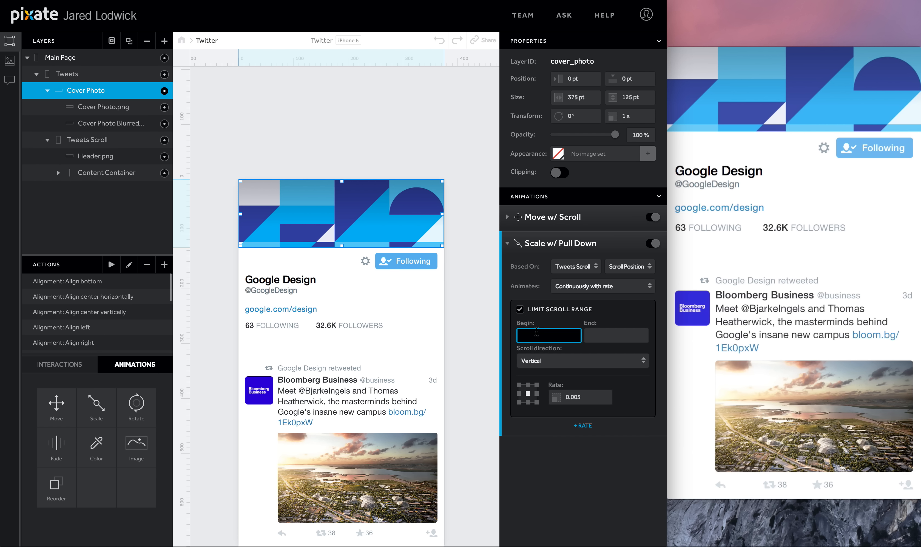
left_click(624, 336)
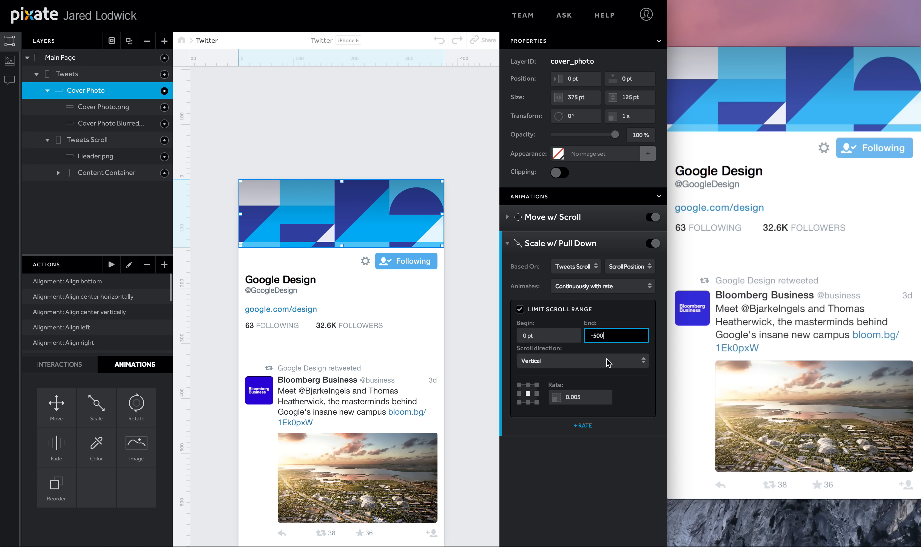
Anchor the Scale w/ Pull Down animation at the top centre and set its rate to -0.008
left_click(528, 385)
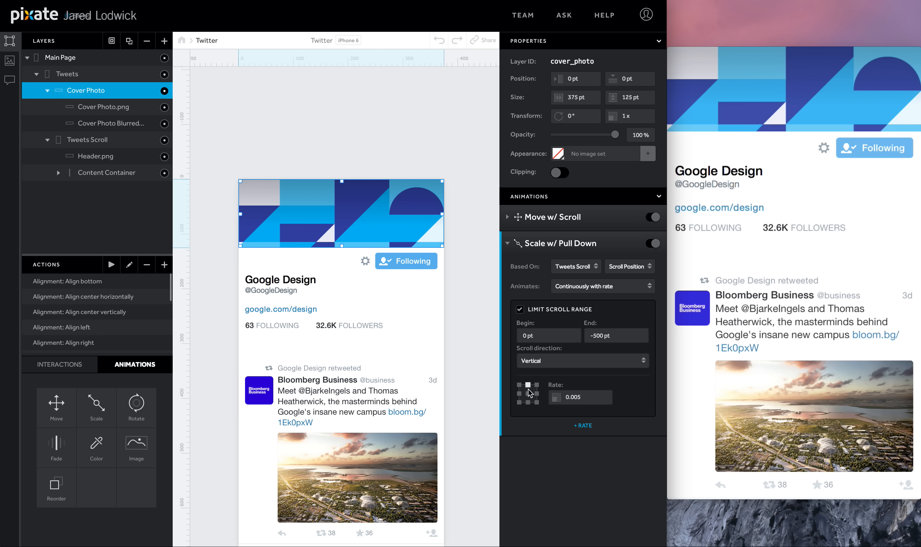
left_click(594, 397)
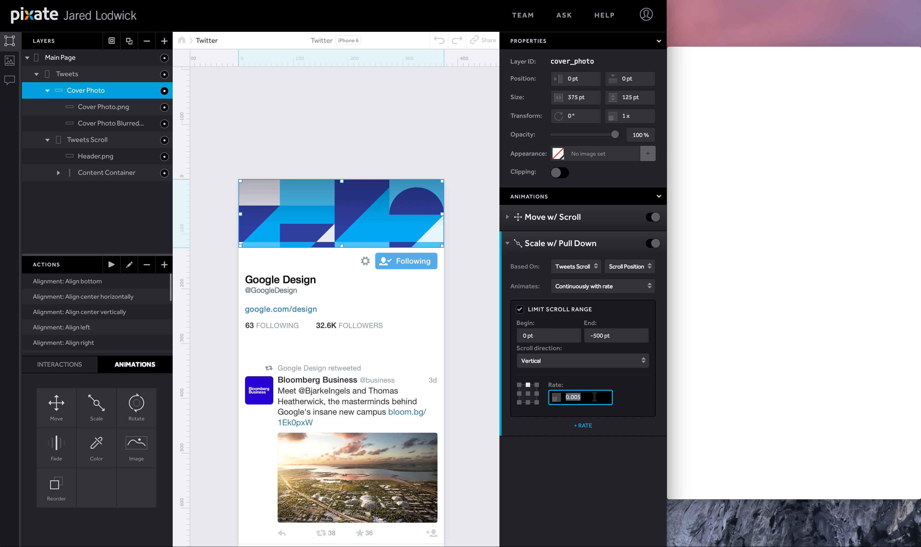
left_click(594, 396)
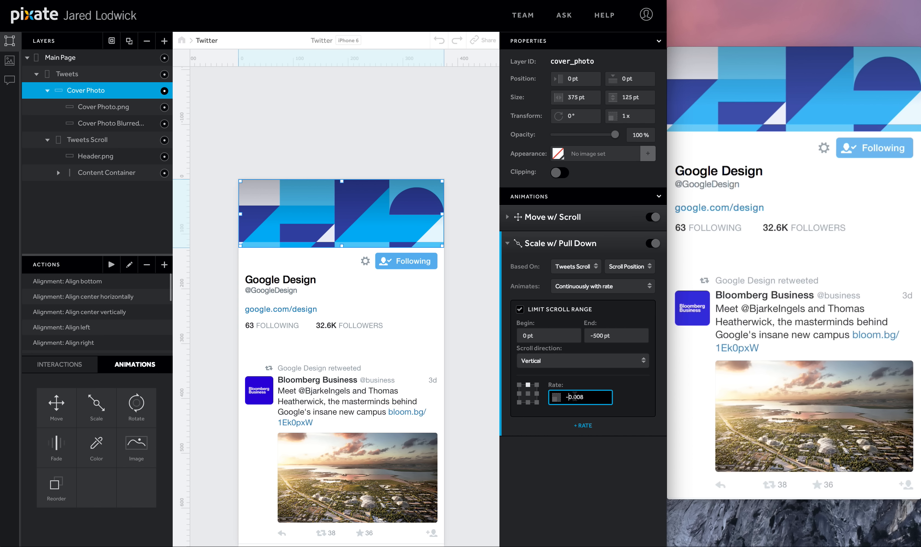
key("Return")
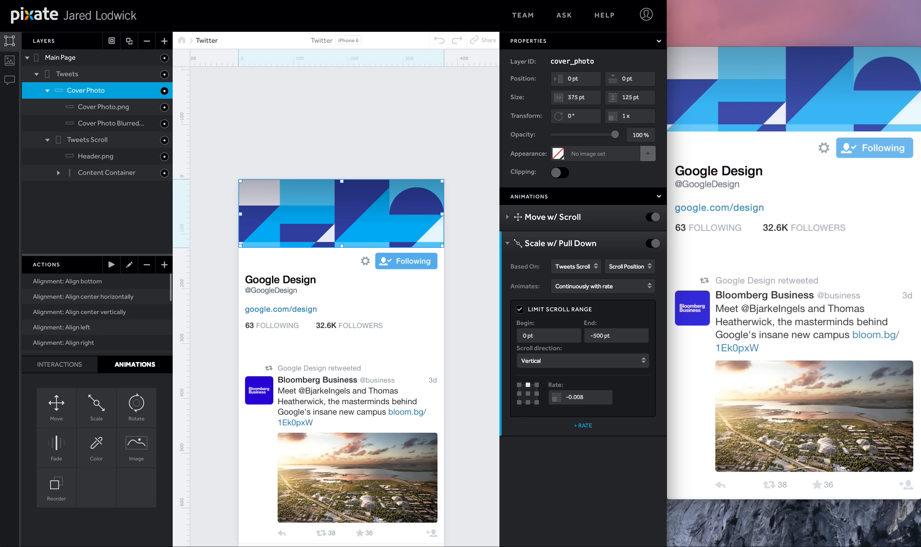
Add the Status Bar white.png asset across the top of the cover photo at about 12, 6 pt
left_click(6, 59)
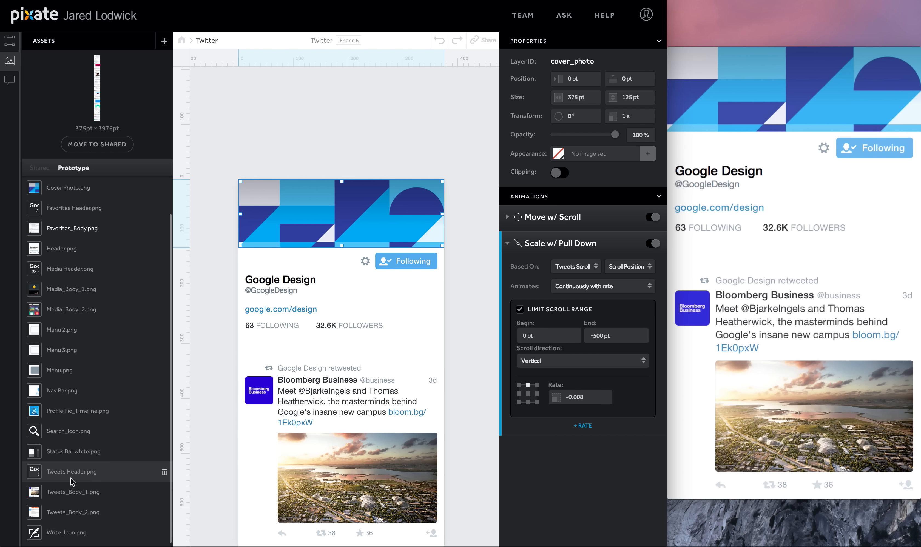
left_click(62, 454)
left_click_drag(62, 452, 338, 187)
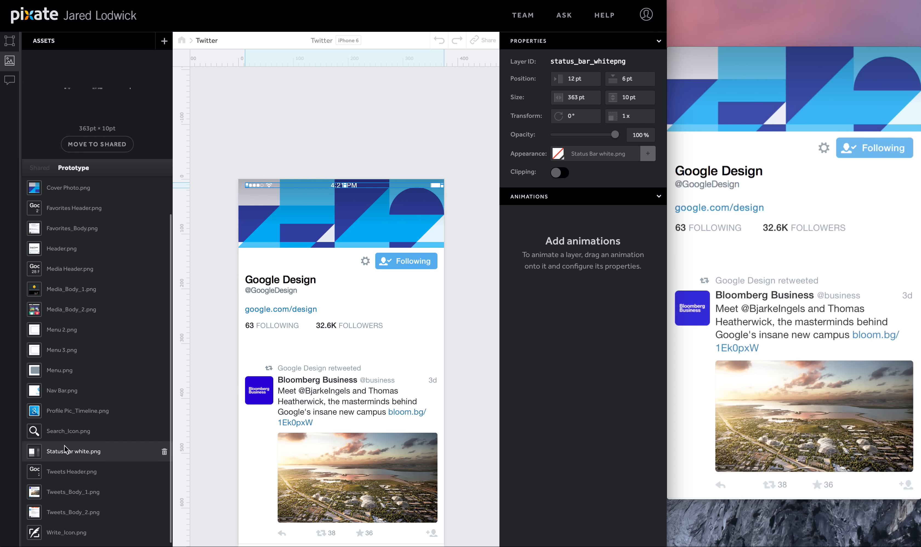
Add Search_Icon.png and Write_Icon.png over the cover photo's upper right and Back_Icon.png over its upper left at about 9, 24 pt
left_click_drag(61, 432, 403, 204)
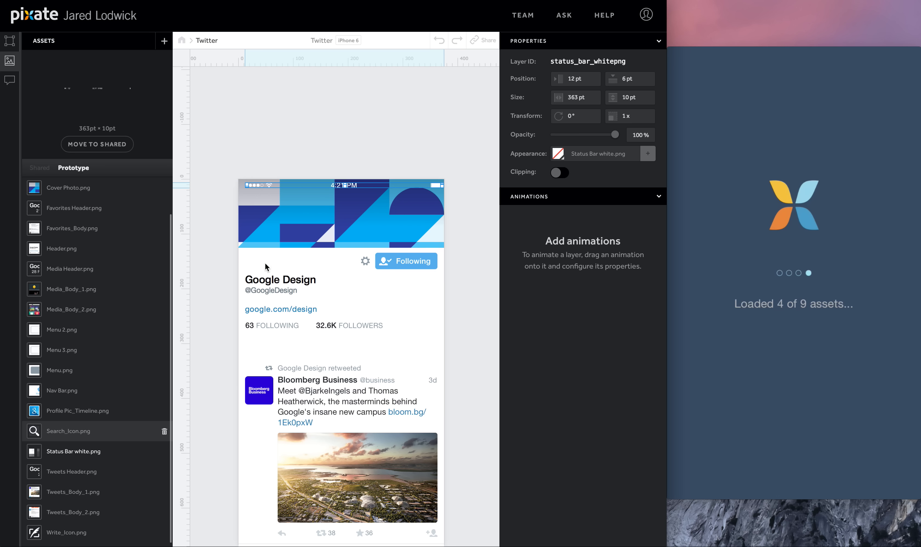
left_click_drag(60, 533, 423, 205)
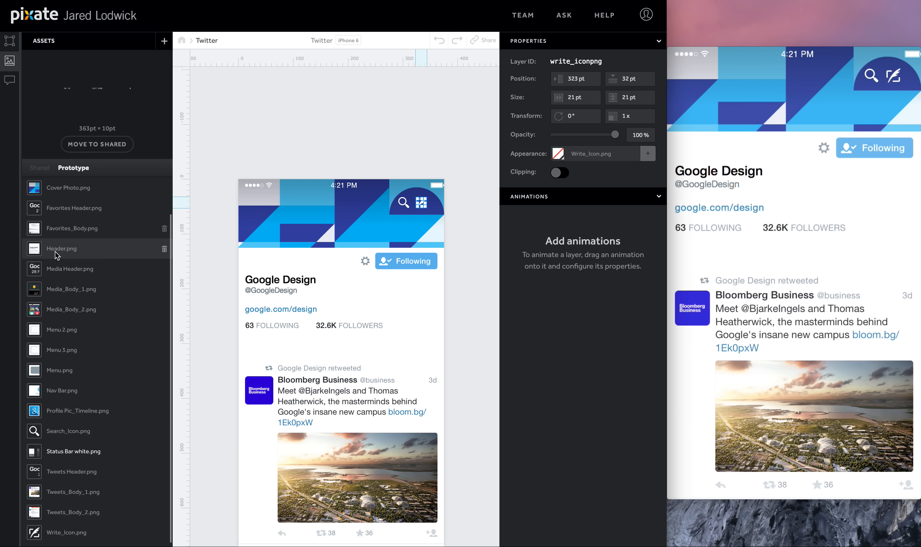
scroll(61, 261, "up", 2)
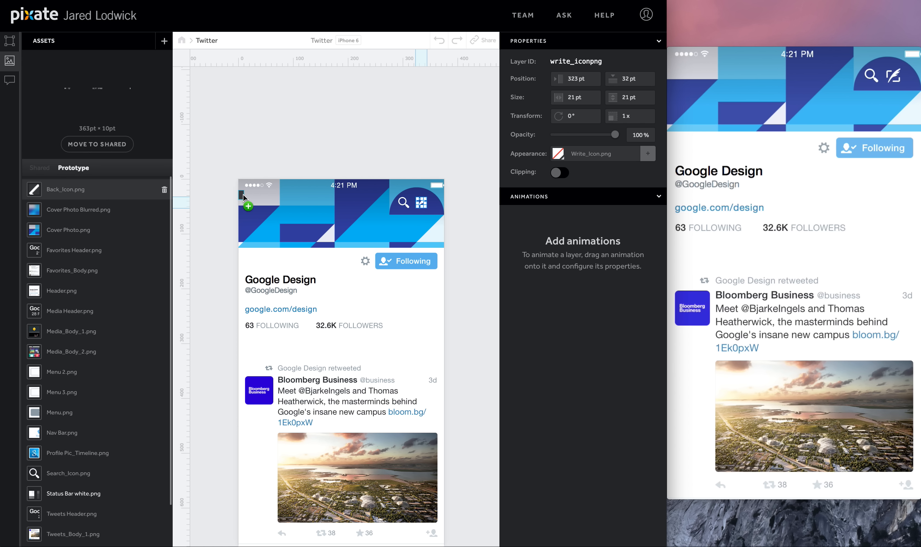
left_click_drag(246, 196, 245, 196)
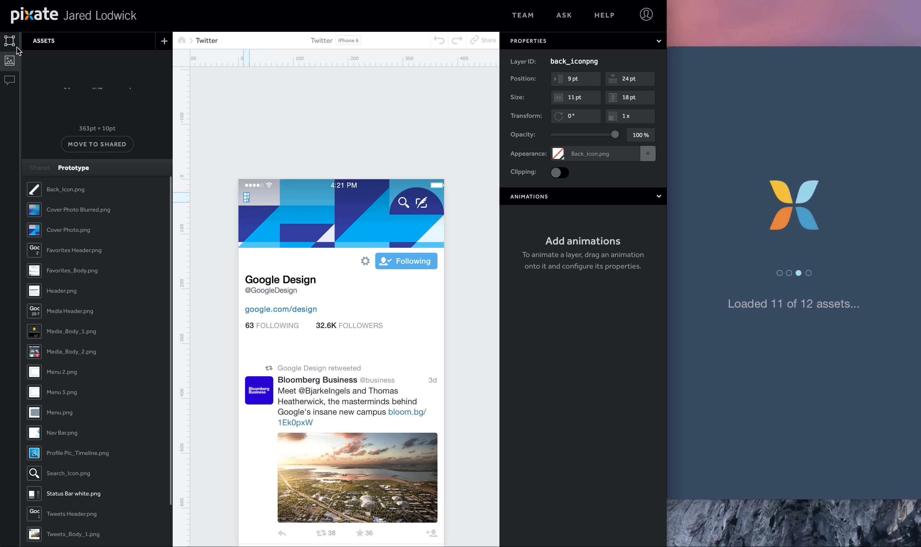
Create a new layer at 0, 0 pt, resize it to about 29 by 24 pt, and make its fill transparent
left_click(10, 40)
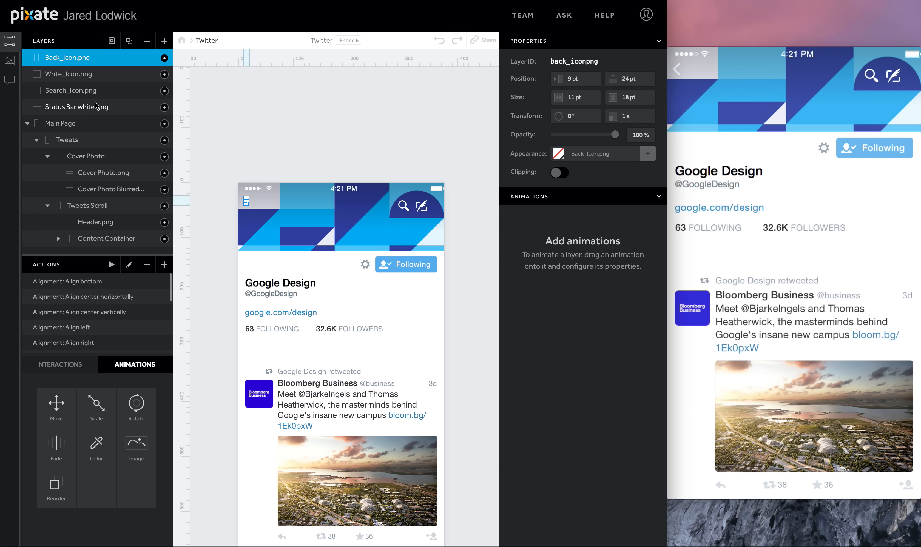
left_click(165, 42)
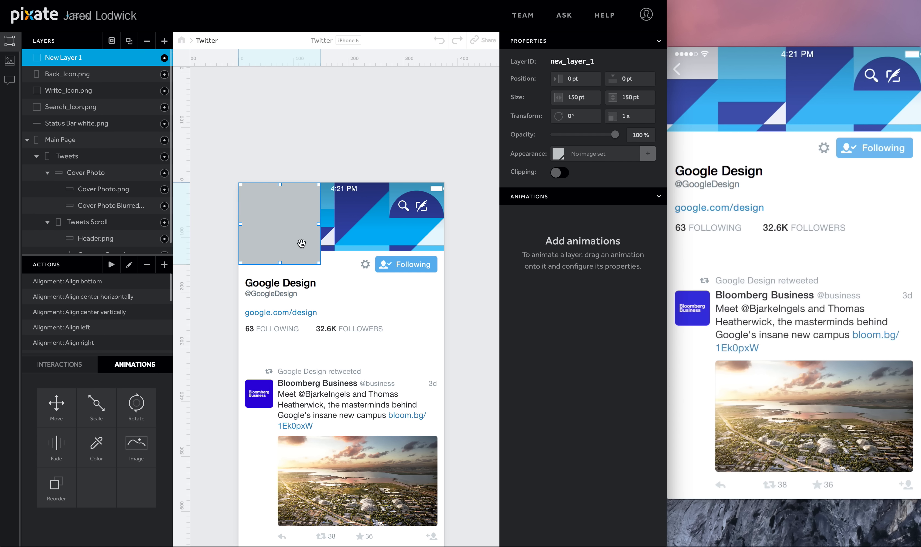
left_click_drag(319, 263, 255, 197)
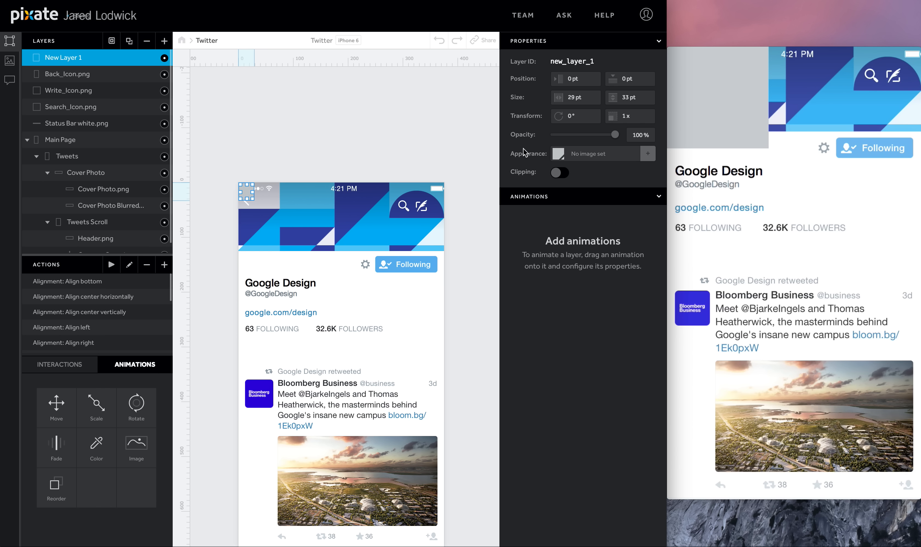
left_click(558, 154)
left_click(556, 90)
left_click_drag(247, 198, 247, 194)
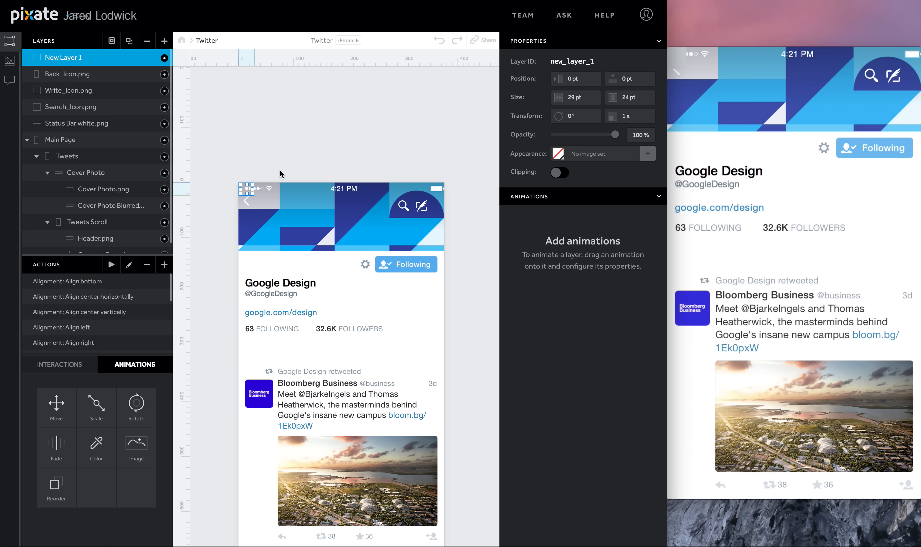
Rename the new layer Profile Icons and nest the back, write and search icons inside it, below Status Bar white.png
double_click(70, 61)
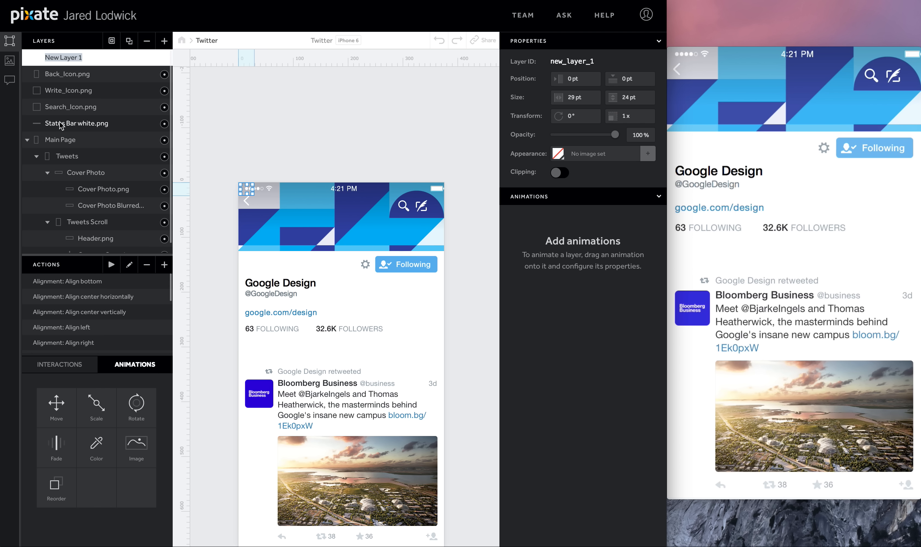
type("Profile Icons")
key("Return")
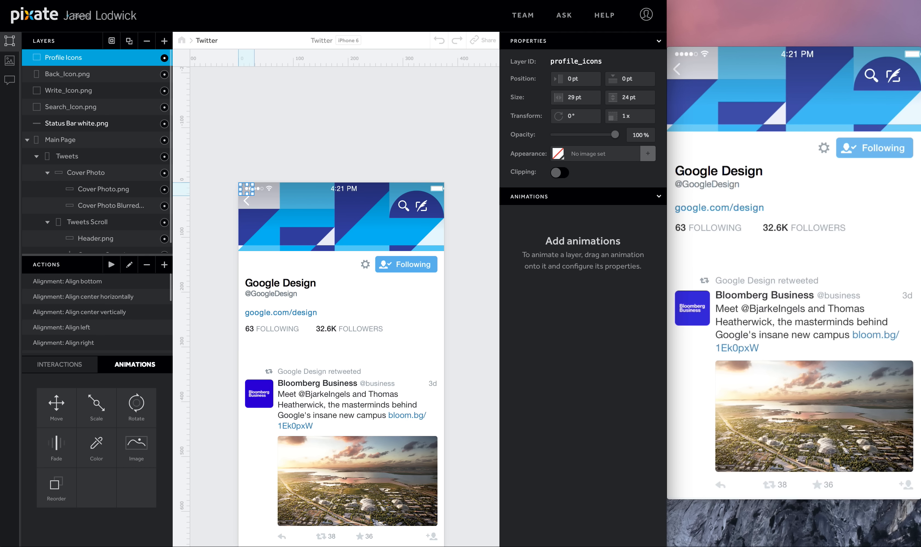
left_click_drag(54, 74, 67, 53)
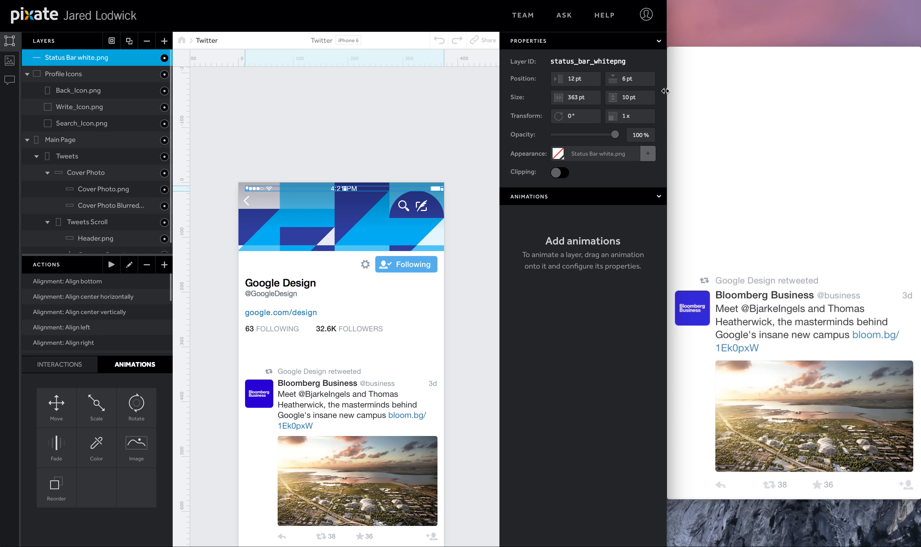
Set the position of the Status Bar white.png layer to 6, 5 pt
left_click(590, 74)
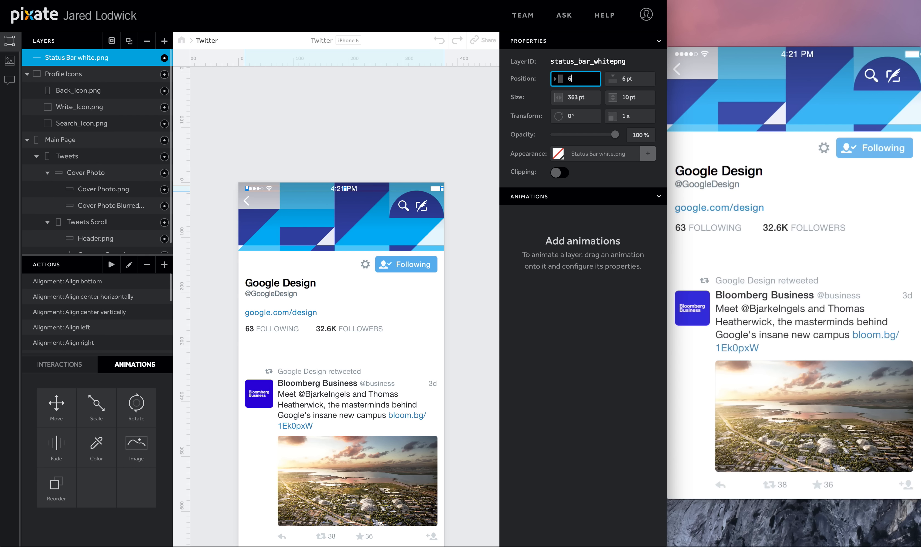
type("6")
key("Tab")
type("5")
key("Tab")
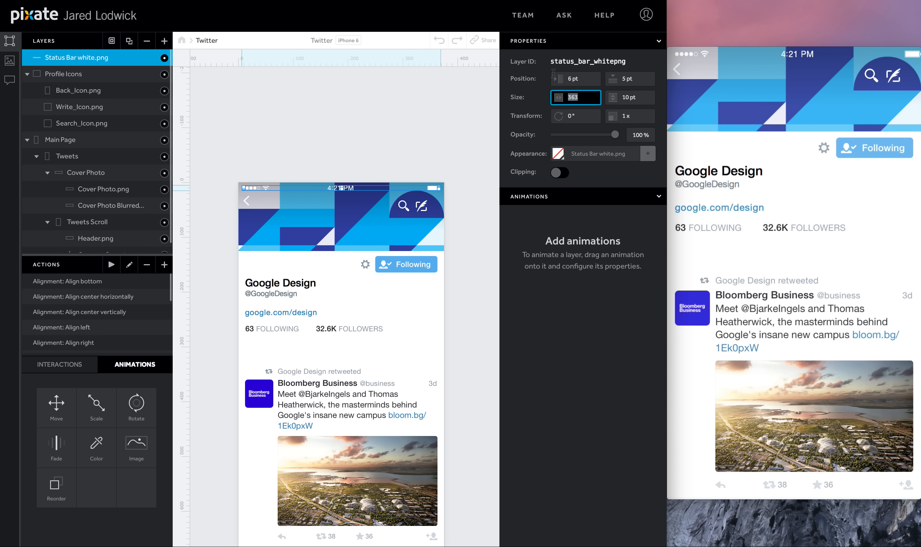
Set the position of Back_Icon.png in the Profile Icons group to 10, 32 pt
left_click(78, 74)
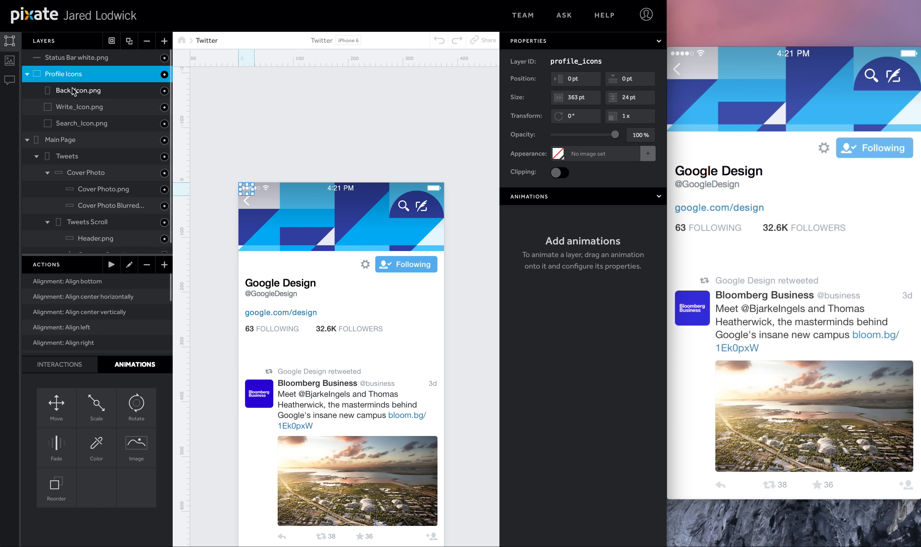
left_click(74, 92)
left_click(73, 77)
left_click(74, 98)
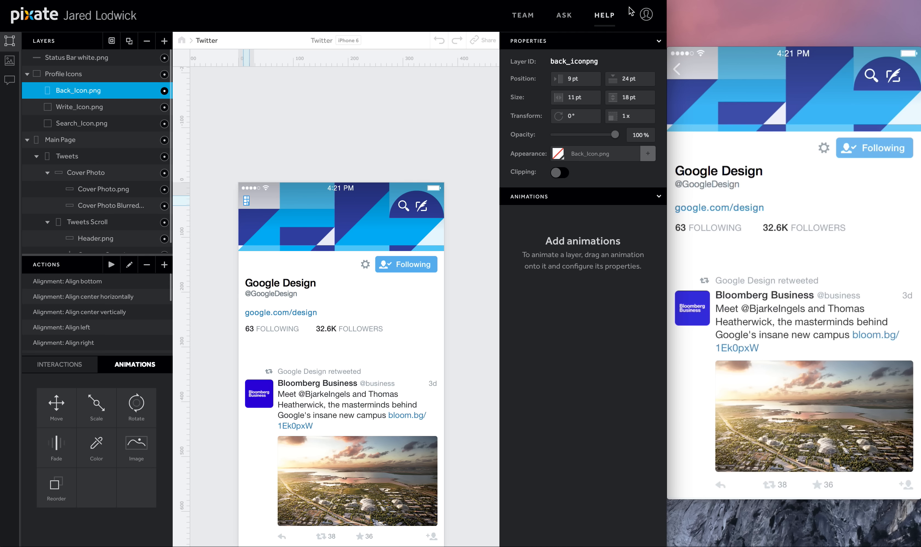
left_click(572, 79)
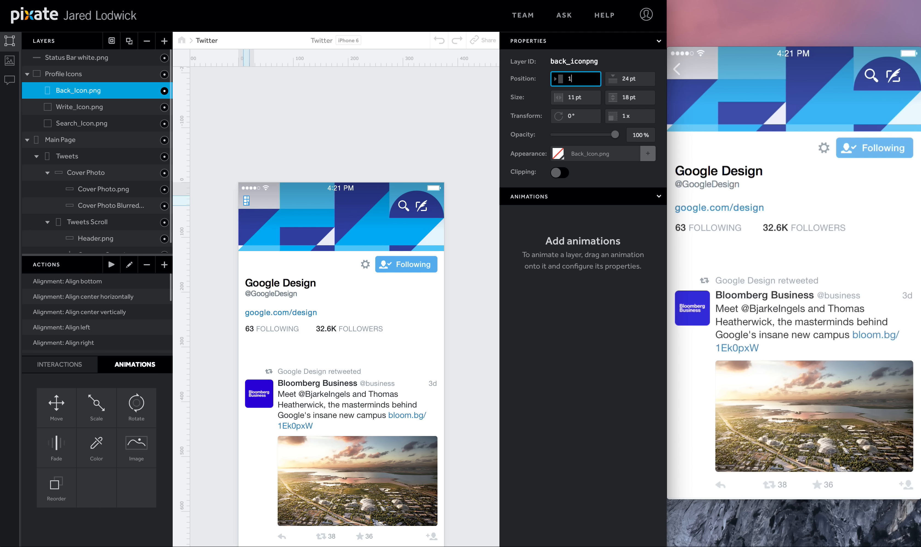
type("10")
key("Tab")
key("Tab")
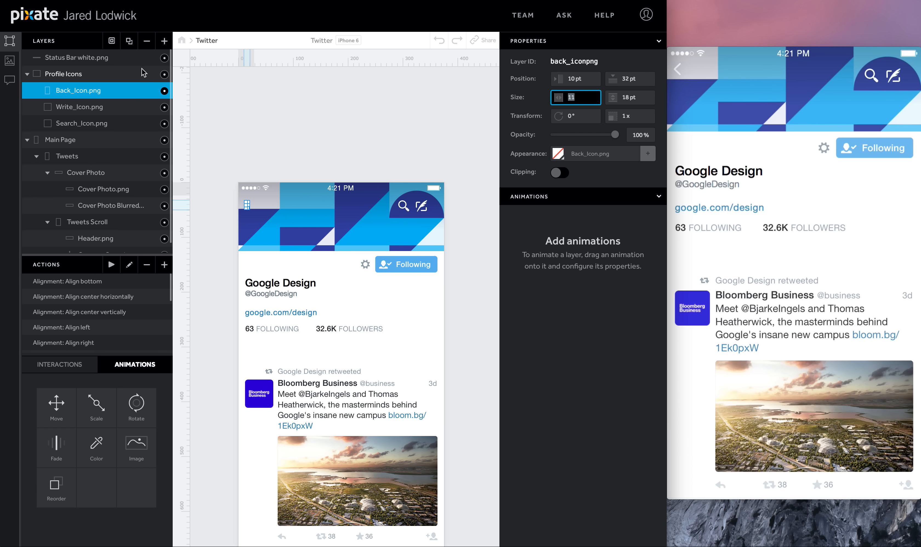
Set the position of the Write_Icon.png layer to 342, 32 pt
left_click(79, 107)
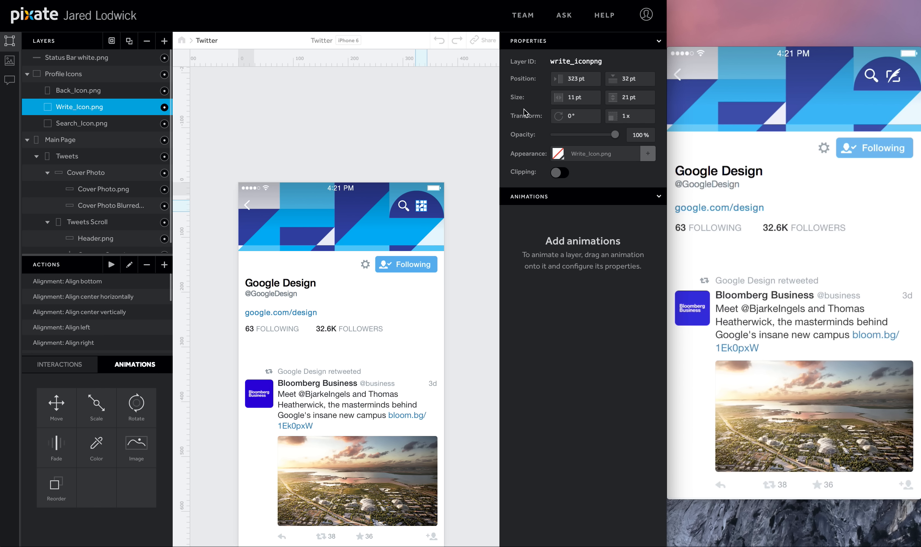
left_click(581, 78)
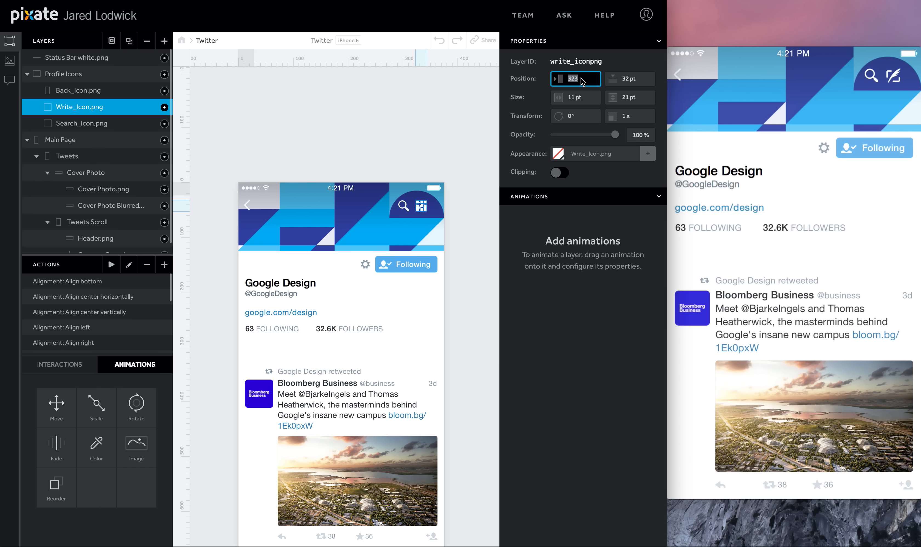
key("Tab")
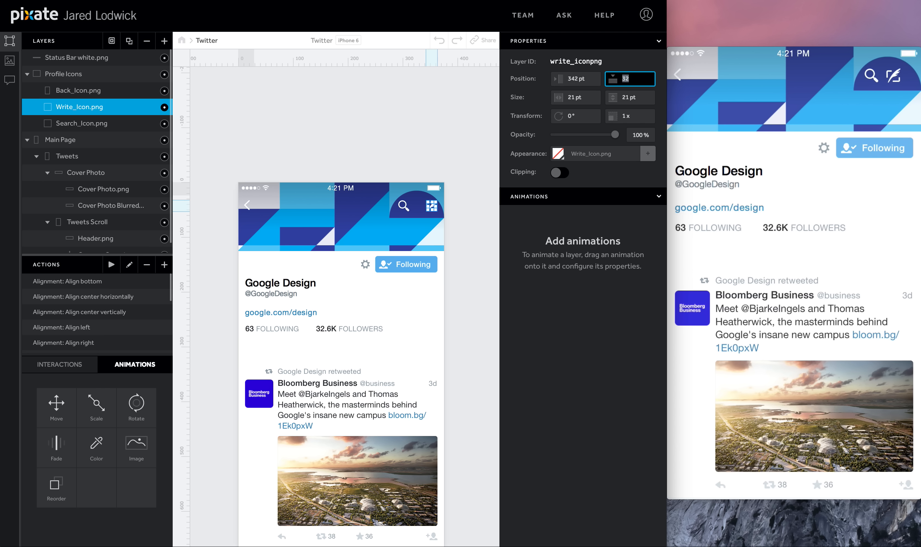
key("Tab")
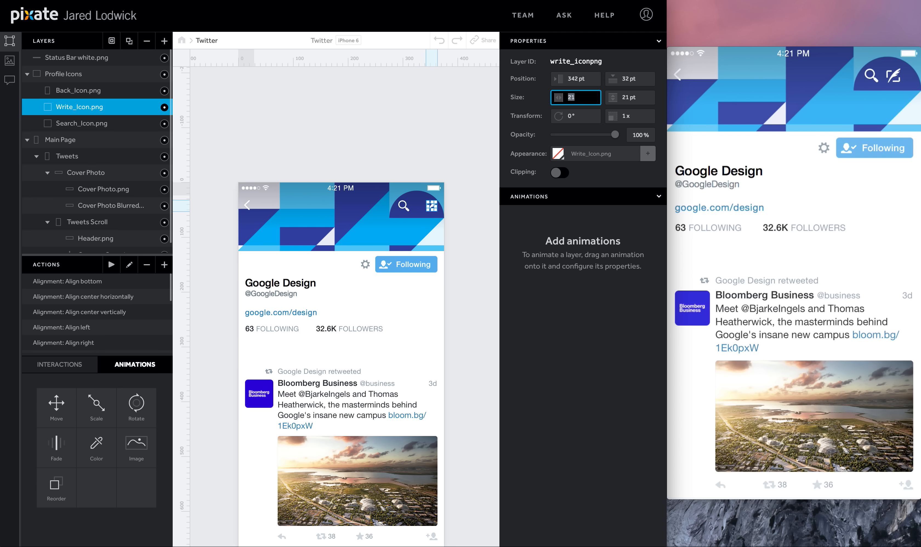
Set the position of the Search_Icon.png layer to 306, 32 pt
left_click(103, 125)
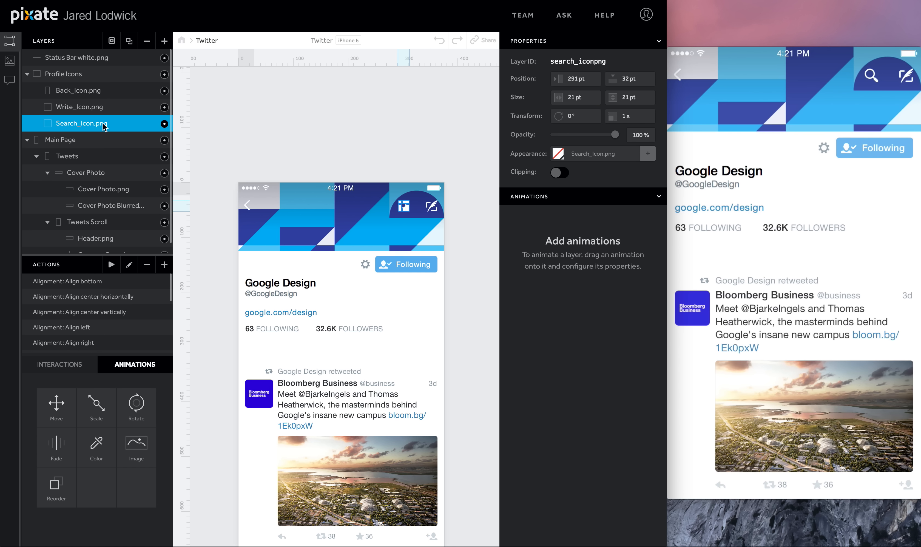
left_click(574, 80)
type("306")
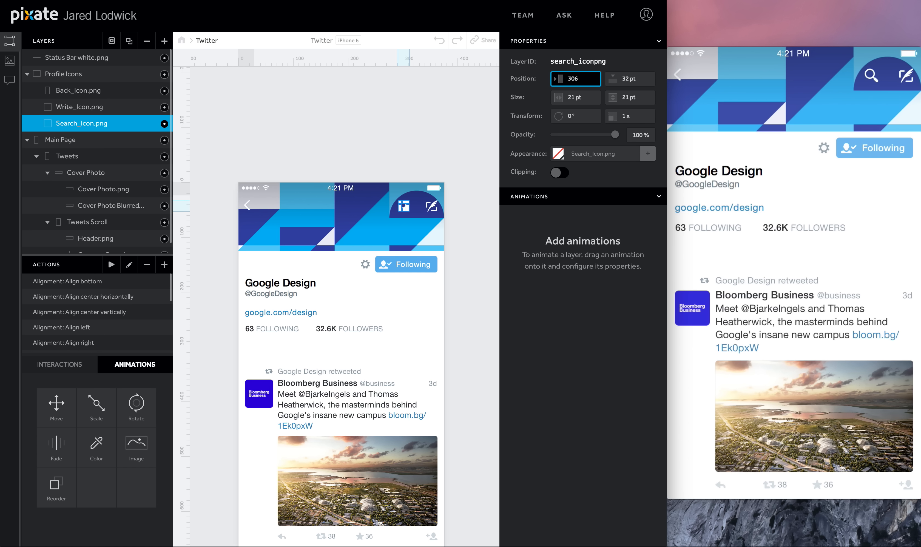
key("Tab")
type("3")
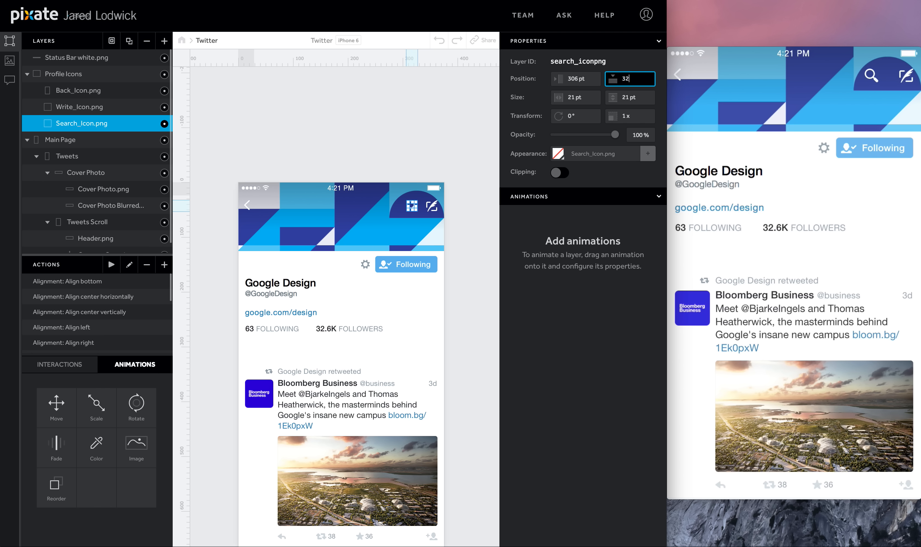
key("Return")
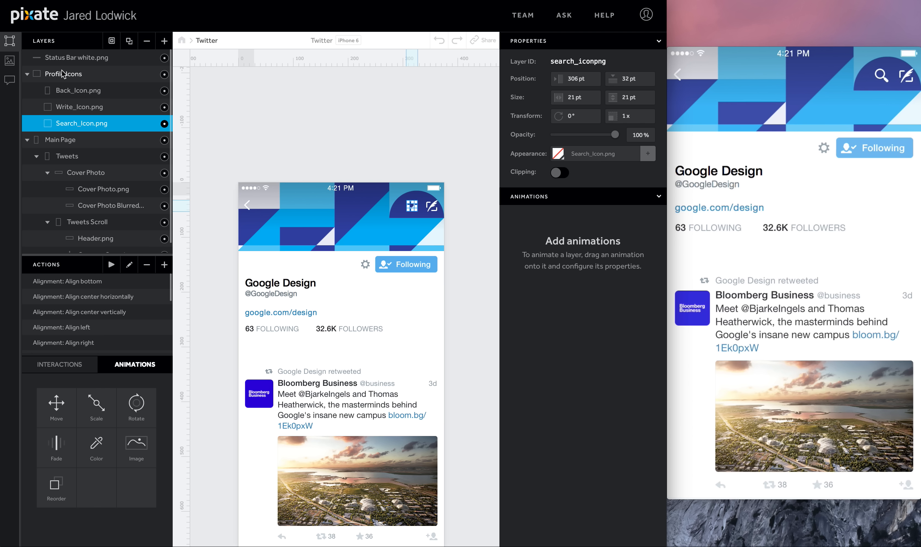
Nest the Profile Icons group inside Main Page, directly above Tweets in the layer order
double_click(63, 74)
left_click_drag(64, 80, 65, 95)
left_click_drag(74, 203, 71, 89)
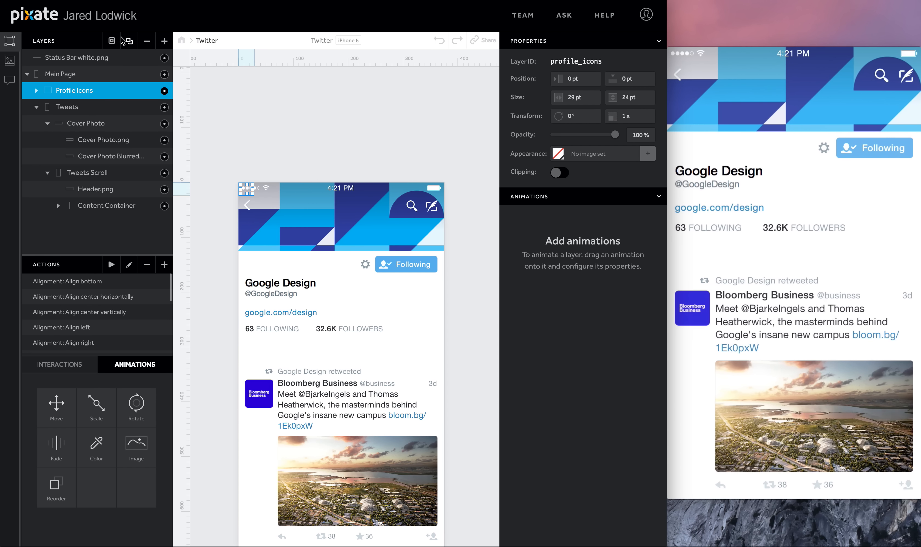
Add the Profile Pic_Timeline.png asset over the cover photo's lower left at about 6, 95 pt and nest it in Tweets above Cover Photo
left_click(9, 60)
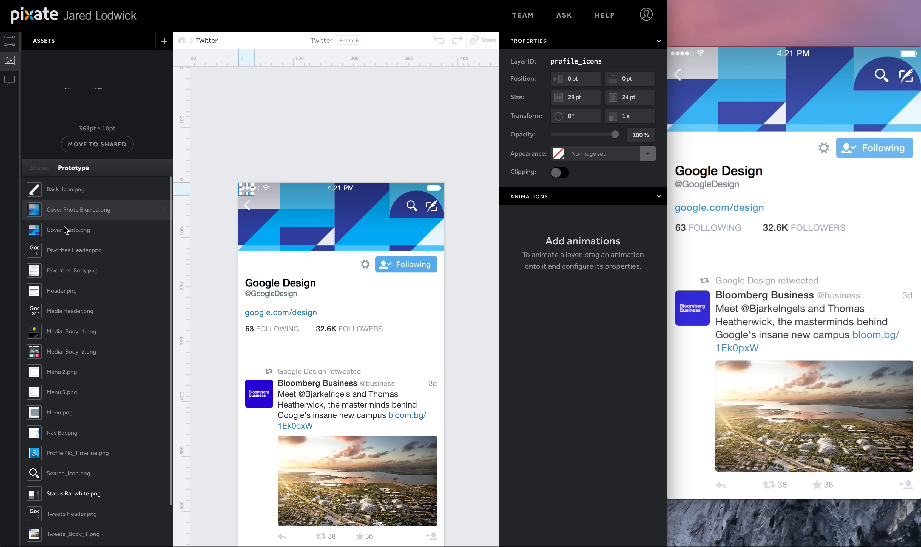
scroll(62, 327, "down", 2)
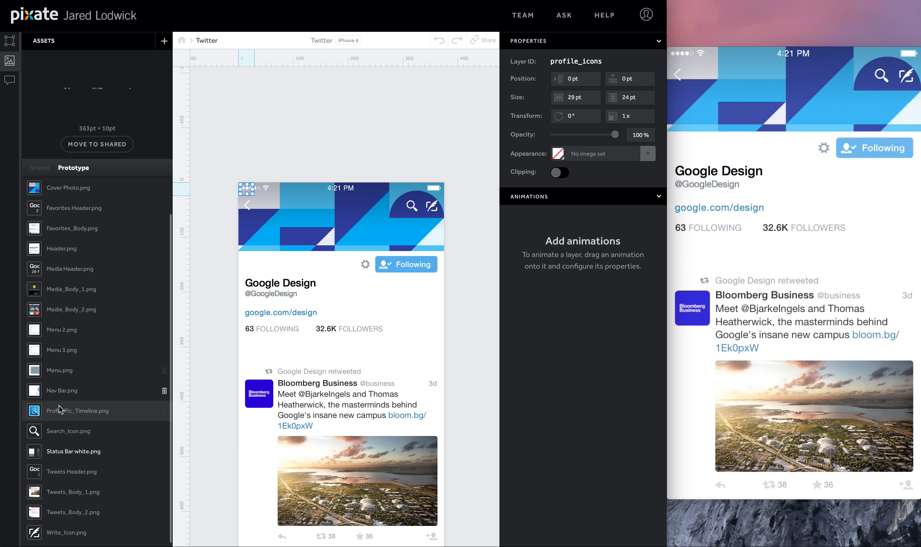
left_click_drag(60, 409, 261, 253)
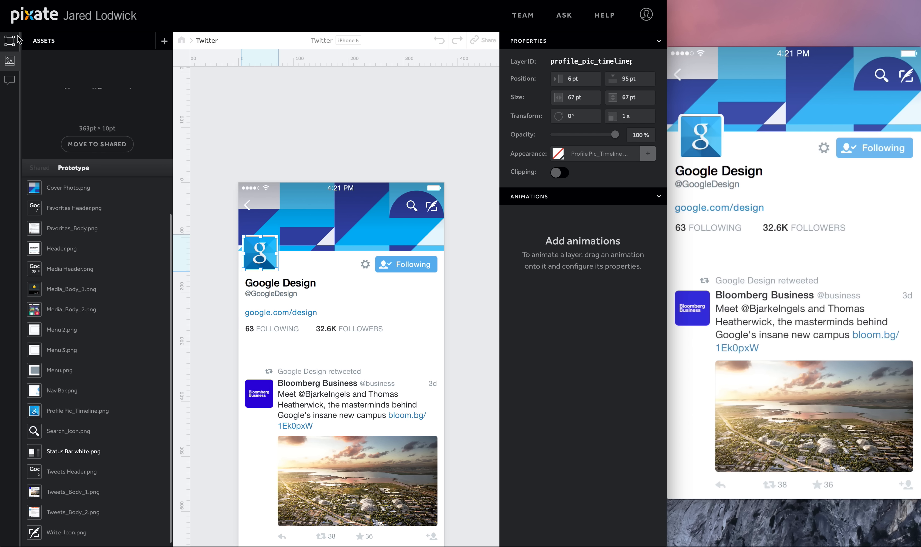
left_click(9, 40)
left_click_drag(83, 52, 74, 130)
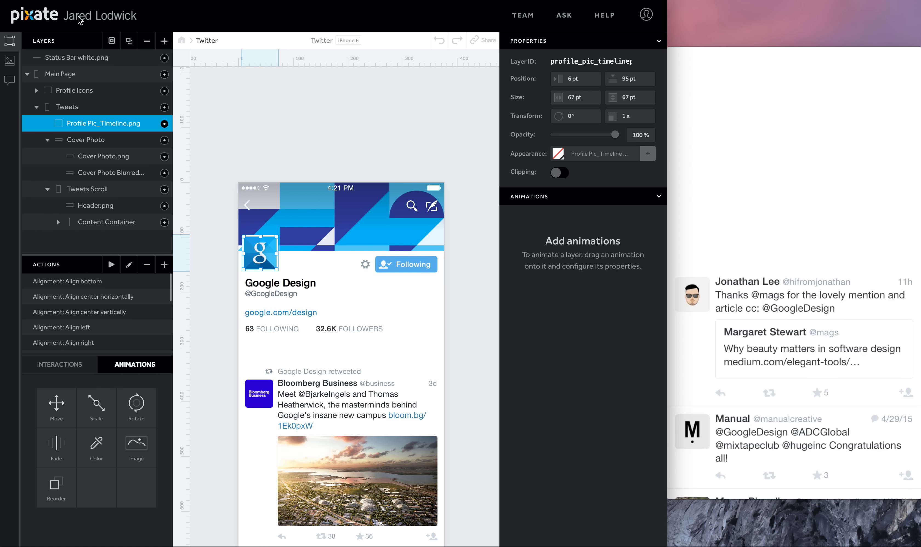
Set the position of the Profile Pic_Timeline.png layer to 9, 104 pt
left_click(590, 79)
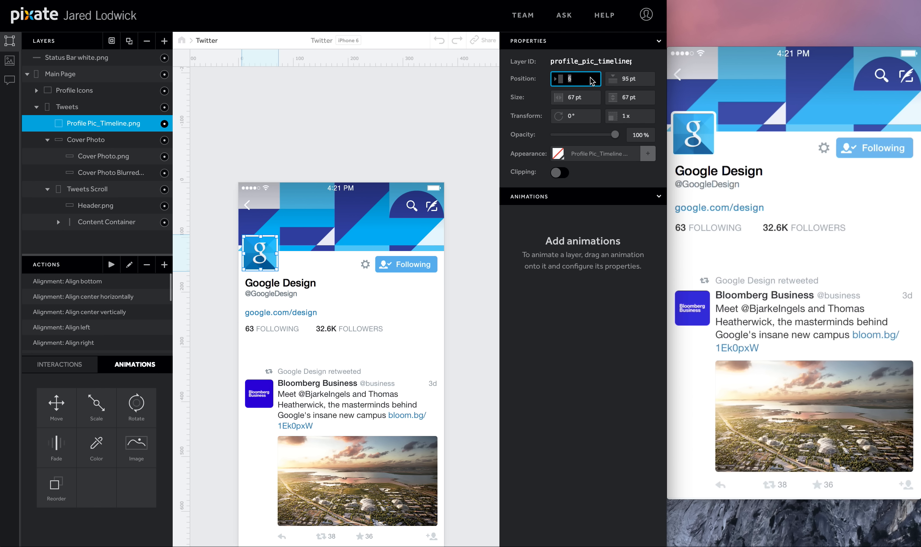
type("9")
key("Tab")
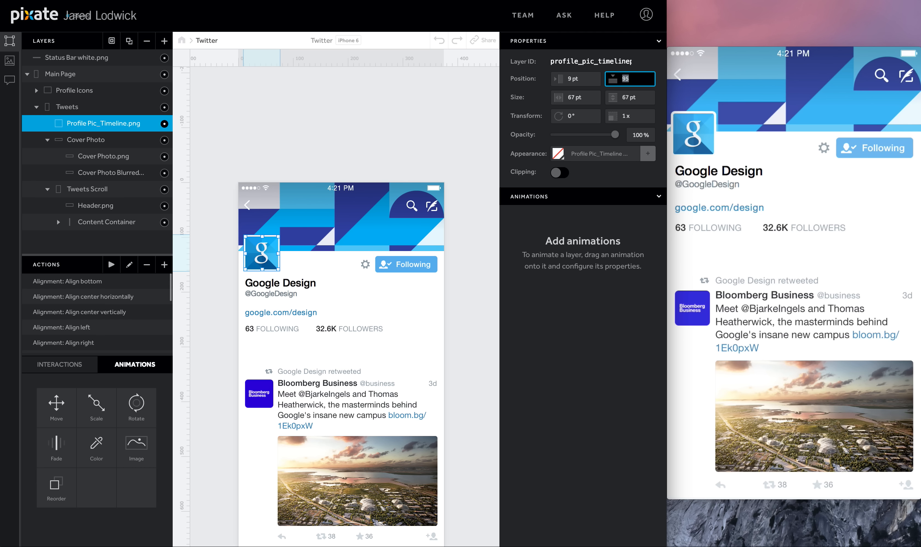
type("104")
key("Tab")
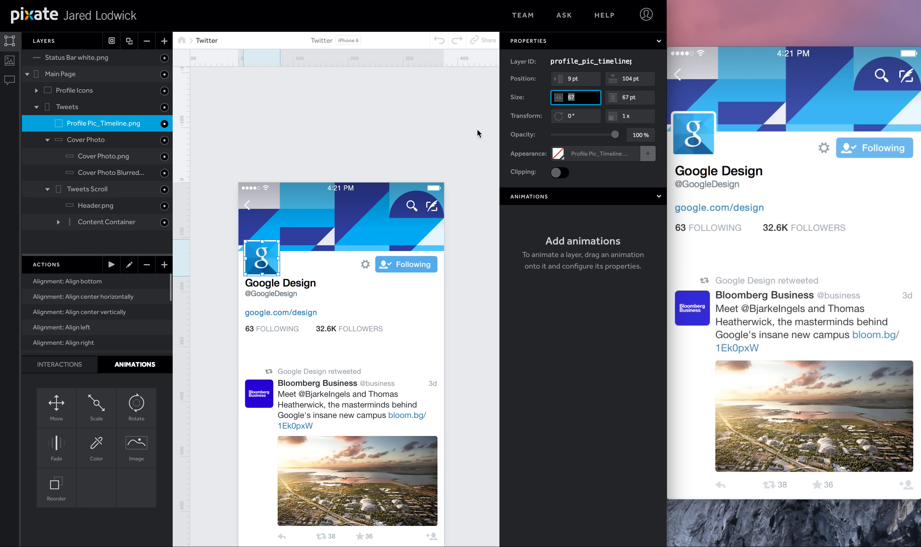
left_click(507, 312)
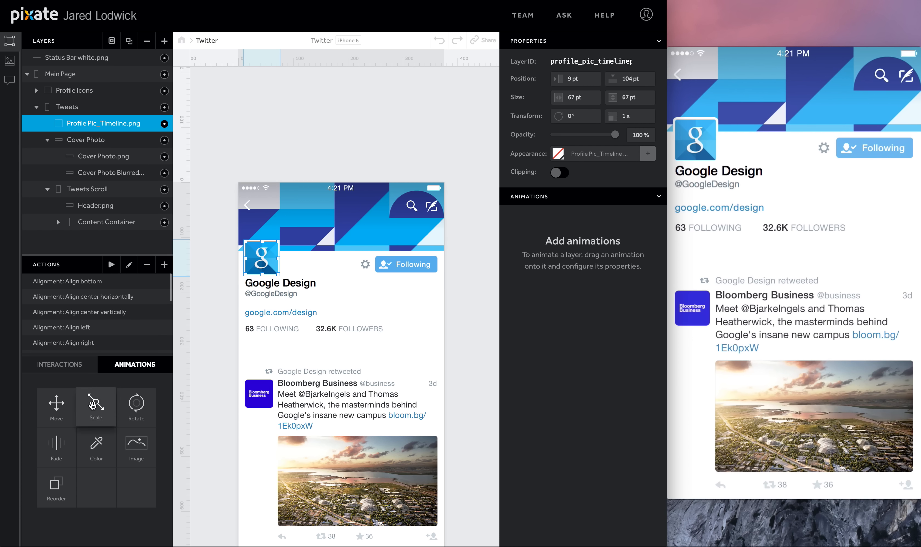
Add Scale, Move and Reorder Layer animations to the Profile Pic_Timeline.png layer
left_click_drag(93, 403, 118, 127)
left_click_drag(56, 404, 83, 126)
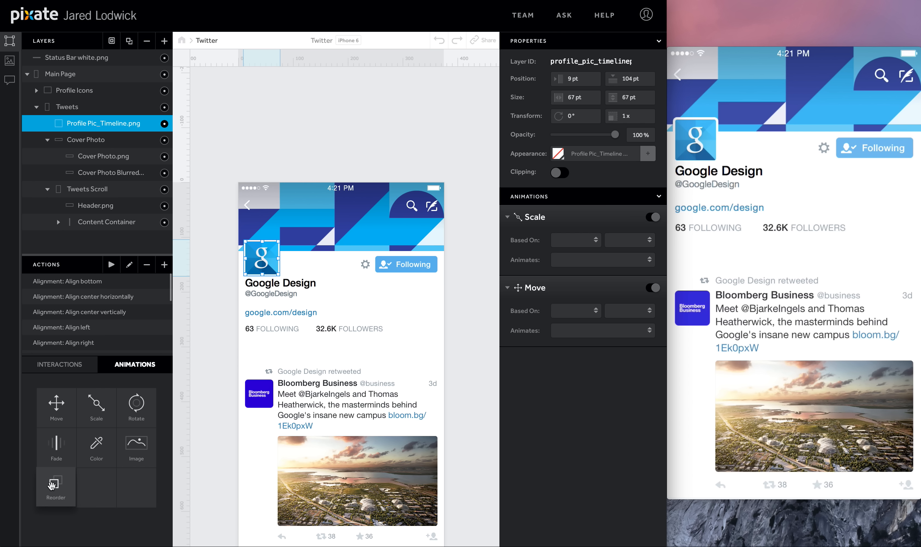
left_click_drag(52, 485, 81, 120)
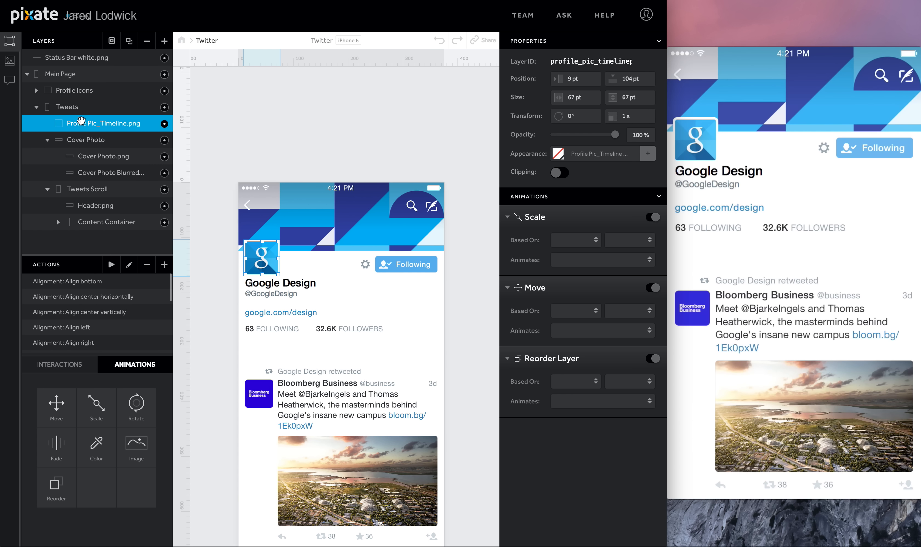
Rename the Scale animation Scale w/ Scroll and base it on the Scroll Position of Tweets Scroll, animating continuously to final value
double_click(542, 219)
key("Right")
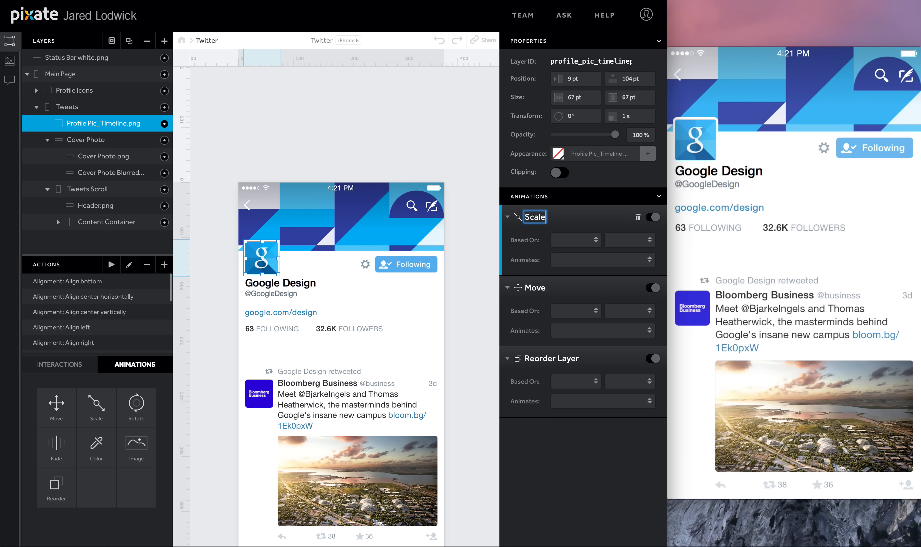
type("w/ Scroll")
key("Return")
left_click(593, 241)
left_click(583, 257)
left_click(631, 242)
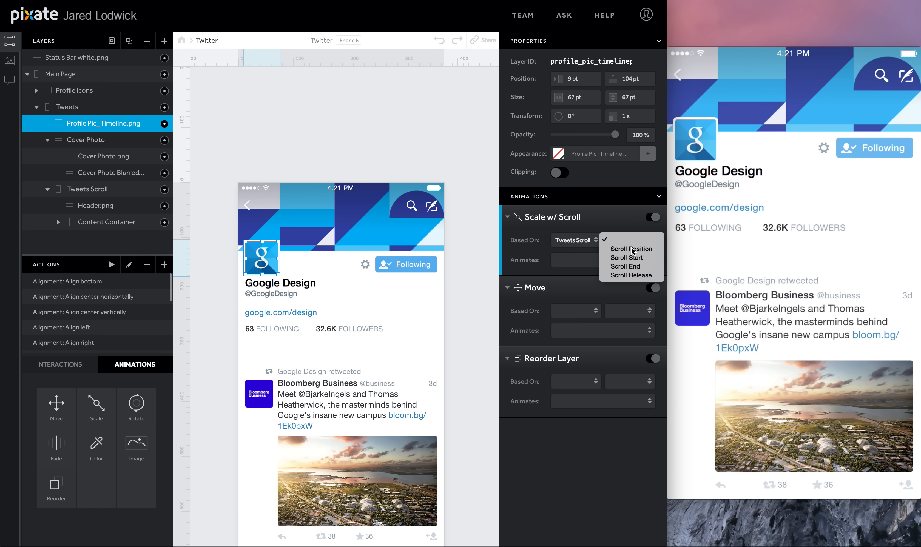
left_click(616, 253)
left_click(596, 260)
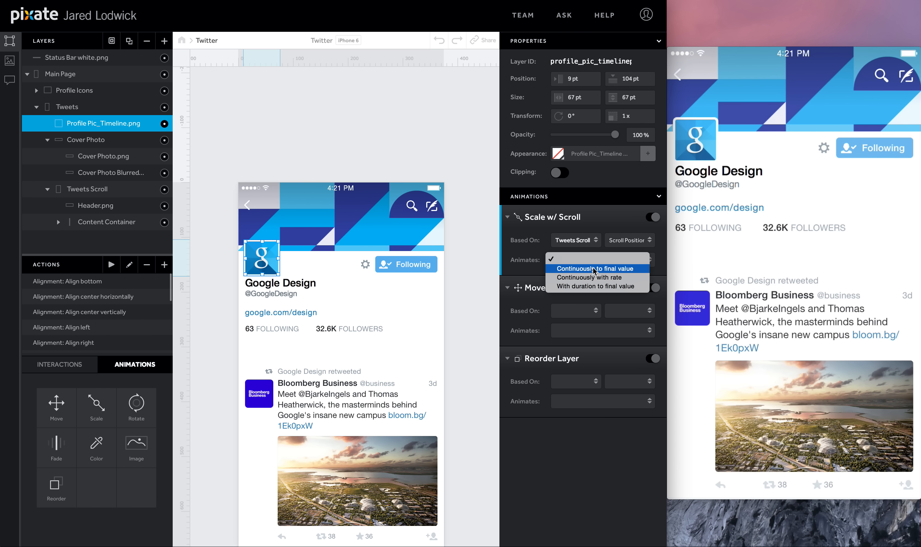
left_click(595, 271)
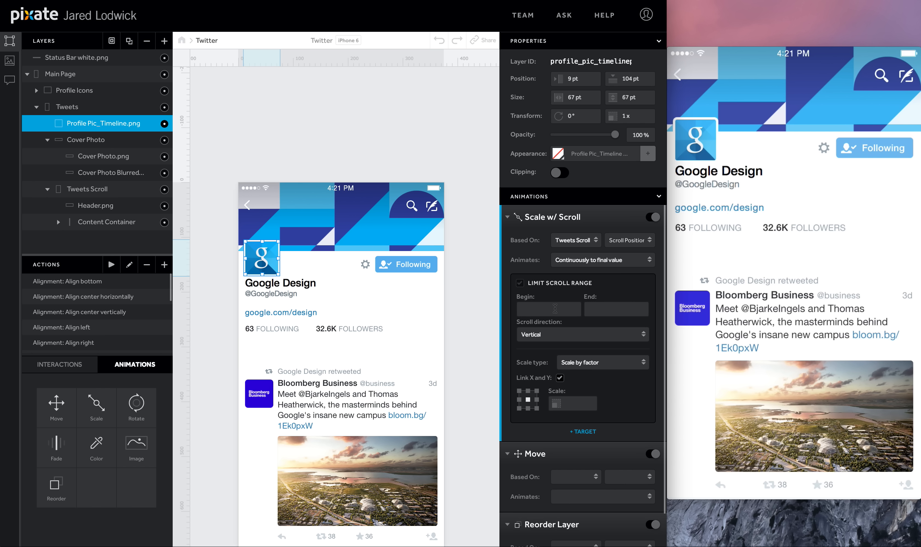
Give Scale w/ Scroll a scroll range of 0 to 60 pt, a bottom-center anchor and a scale factor of 0.68x
left_click(555, 308)
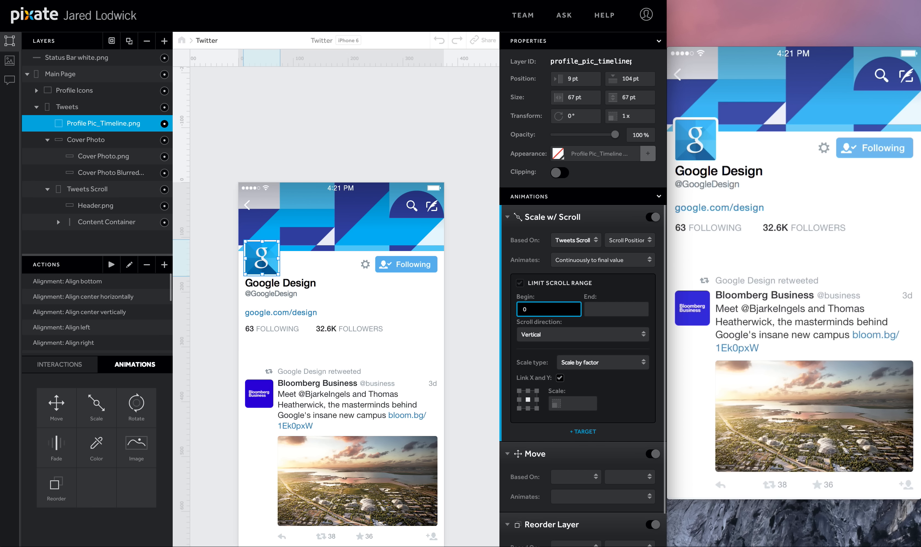
key("Tab")
type("60")
key("Return")
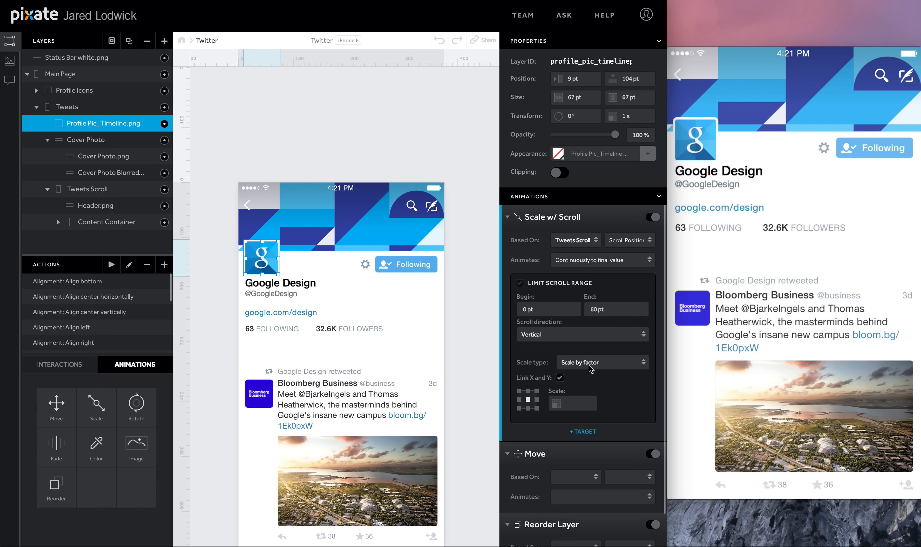
left_click(529, 406)
left_click(576, 403)
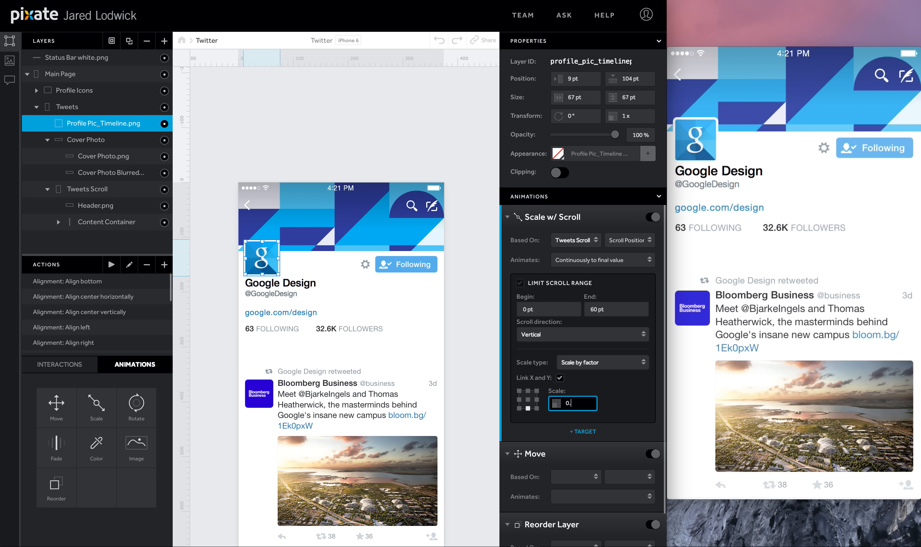
key("Return")
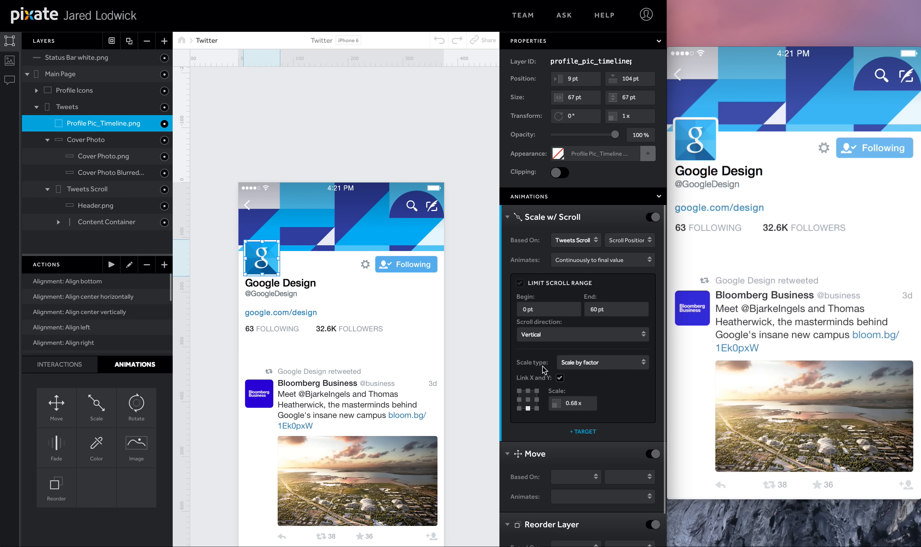
Rename the Move animation Move w/ Scroll and base it on the Scroll Position of Tweets Scroll, animating continuously with rate
left_click(507, 217)
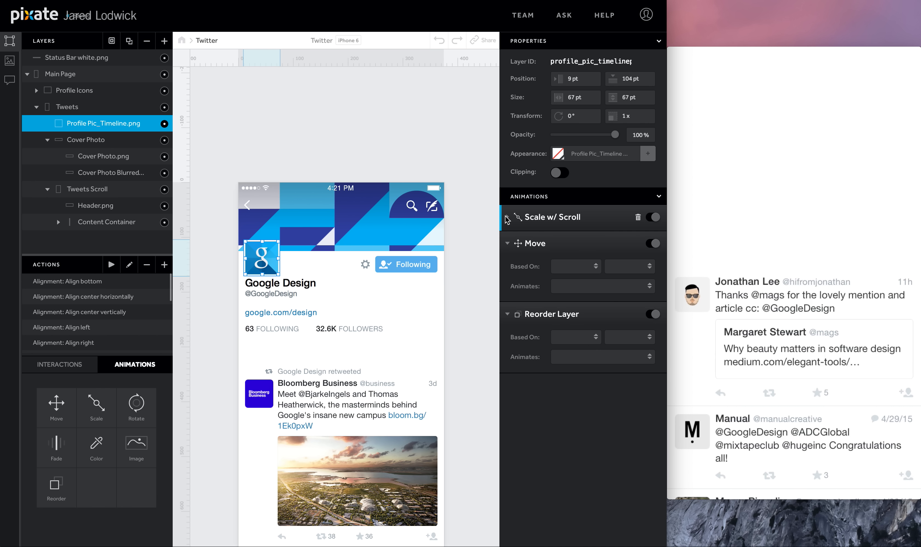
double_click(535, 243)
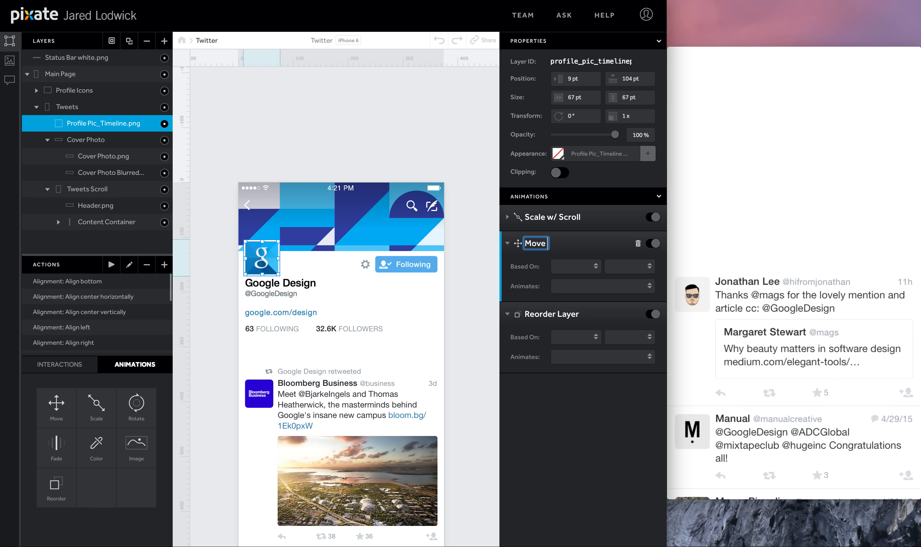
type("w/ Scroll")
key("Return")
left_click(582, 266)
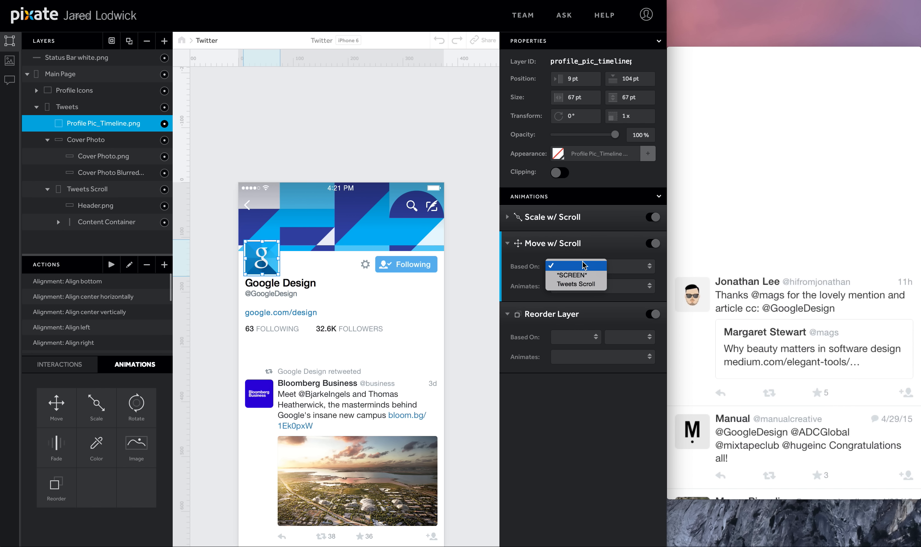
left_click(580, 282)
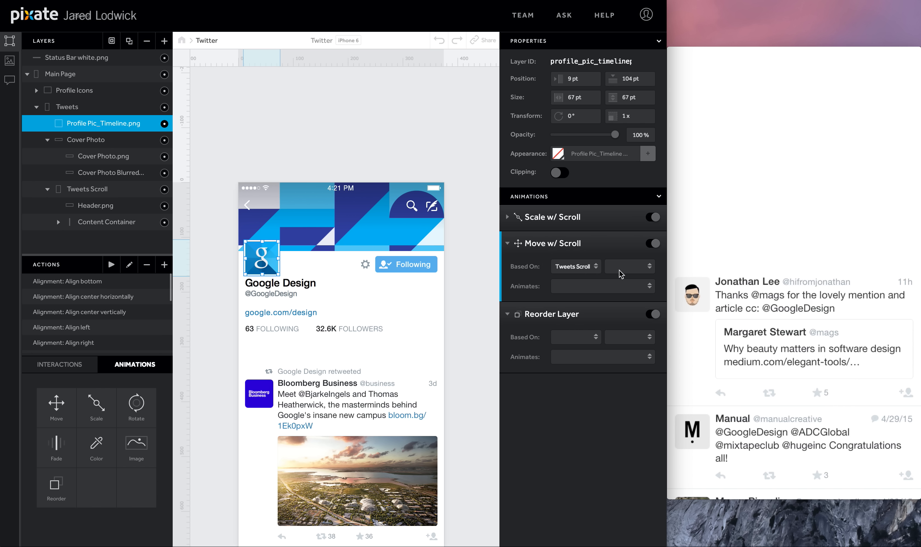
left_click(621, 267)
left_click(620, 276)
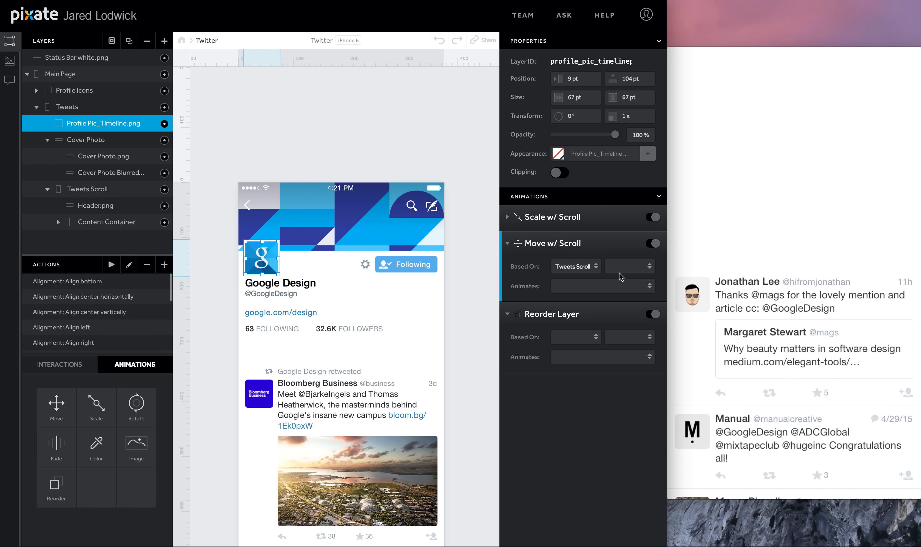
left_click(606, 286)
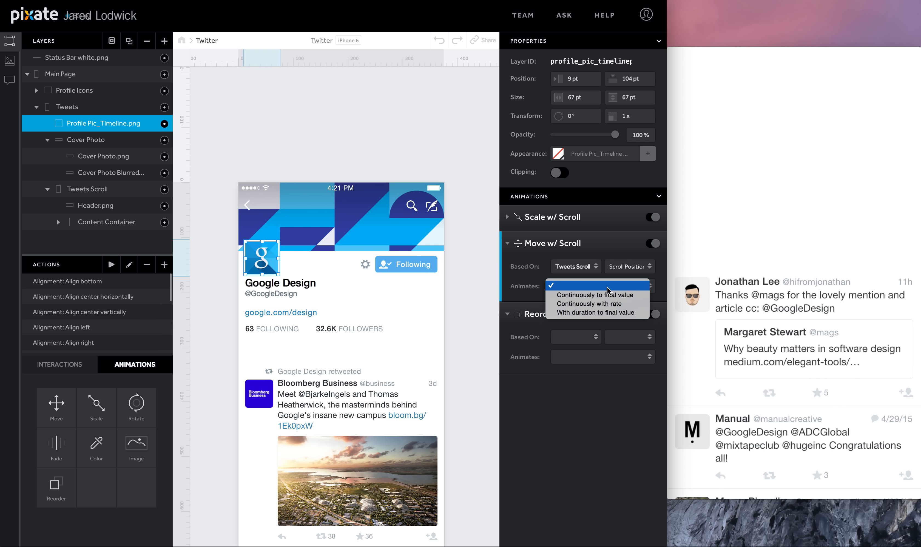
left_click(605, 303)
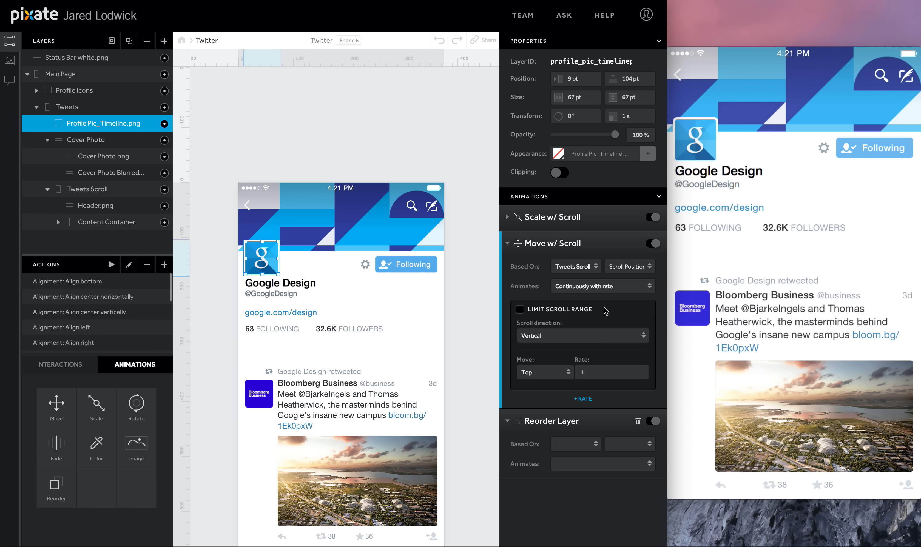
Set the top movement rate of the Move w/ Scroll animation to -1
left_click(601, 368)
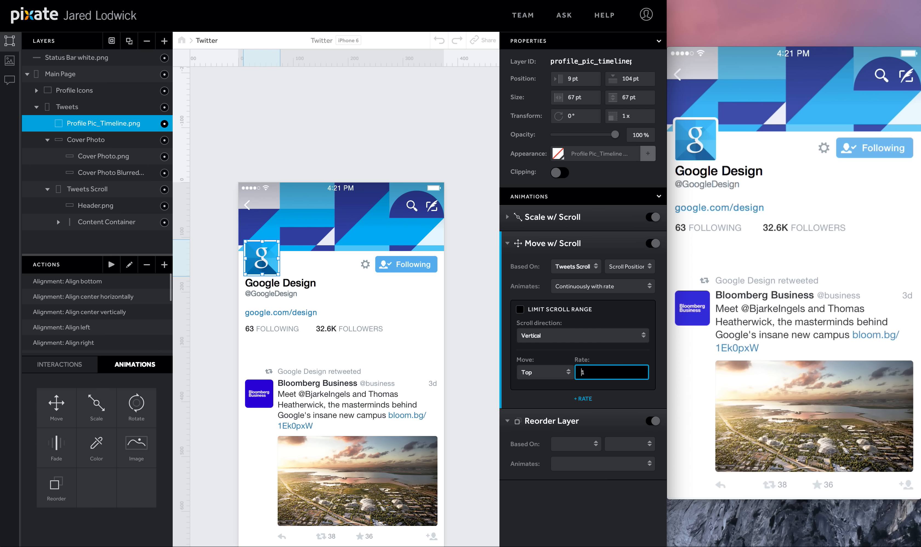
type("-")
key("Return")
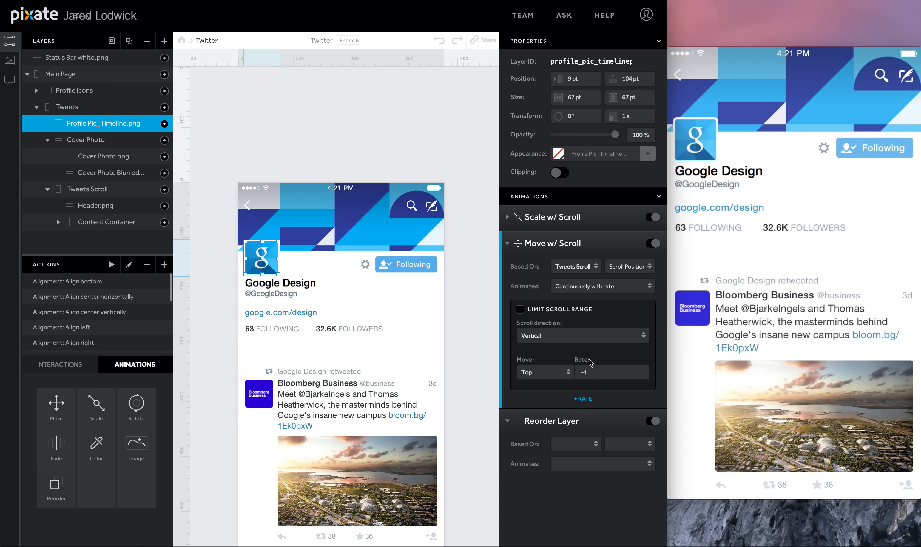
left_click(508, 244)
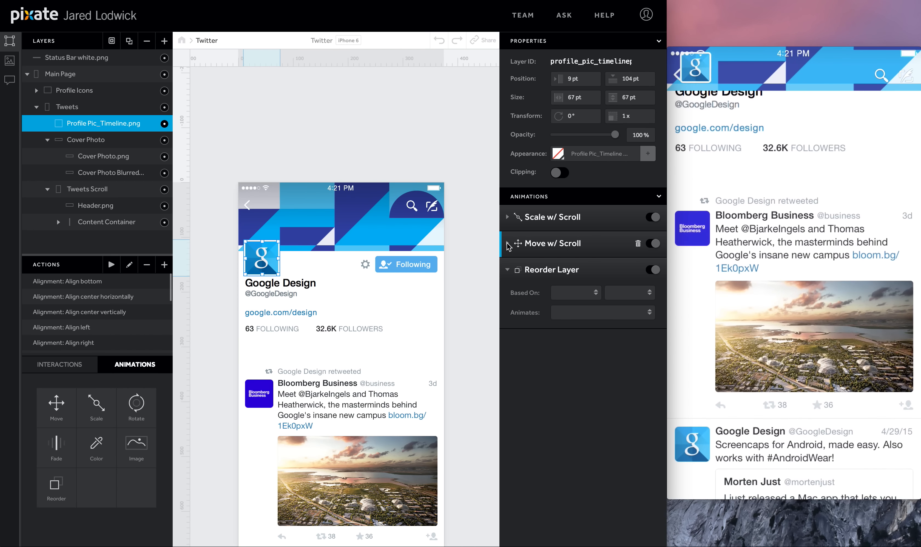
Base the Reorder Layer animation on the Scroll Position of Tweets Scroll, animating with duration to final value
left_click(591, 292)
left_click(590, 310)
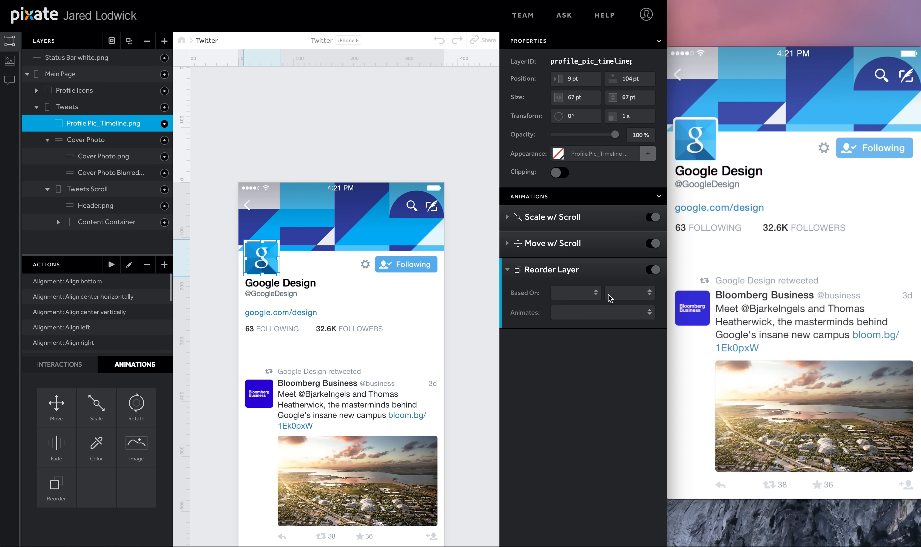
left_click(610, 295)
left_click(613, 302)
left_click(612, 312)
left_click(606, 316)
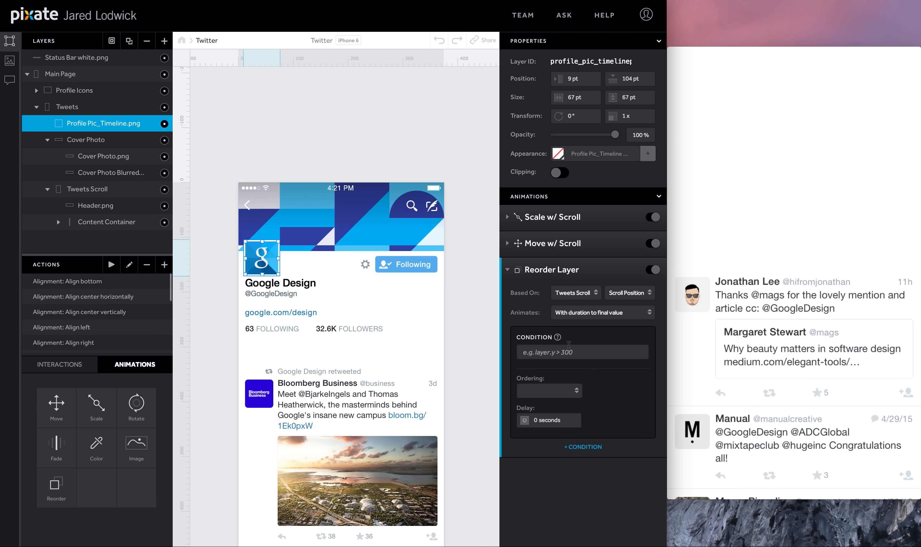
Enter the Reorder Layer condition tweets_scroll.contentY > 60, using the layer ID copied from the Tweets Scroll layer
left_click(569, 346)
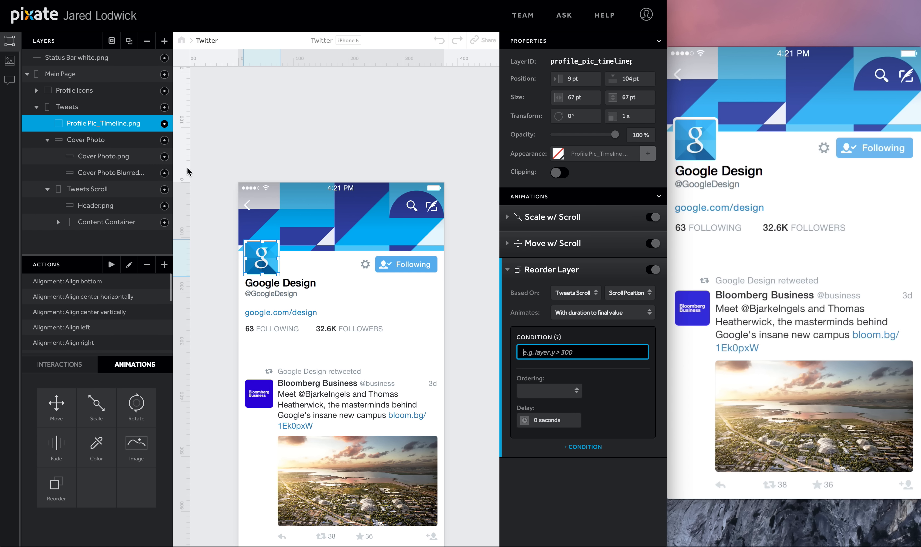
left_click(82, 188)
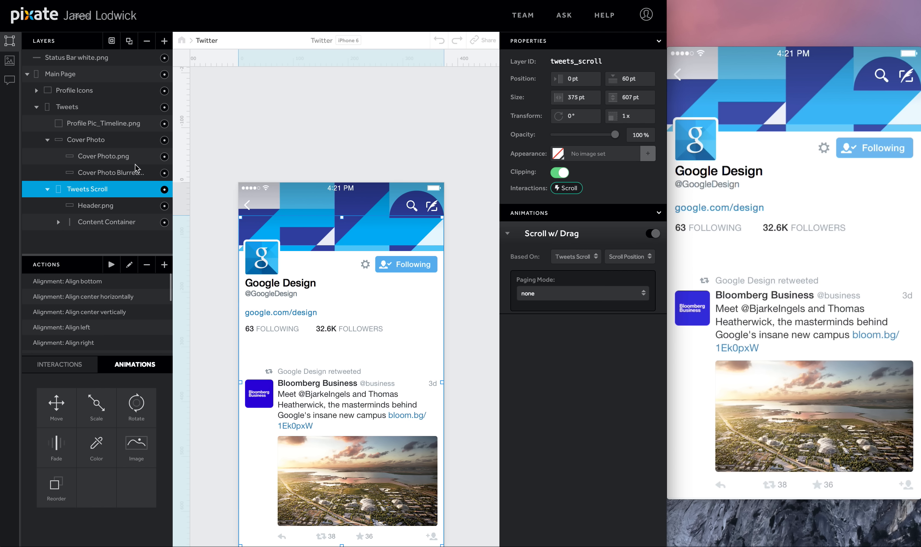
double_click(568, 62)
key("ctrl+c")
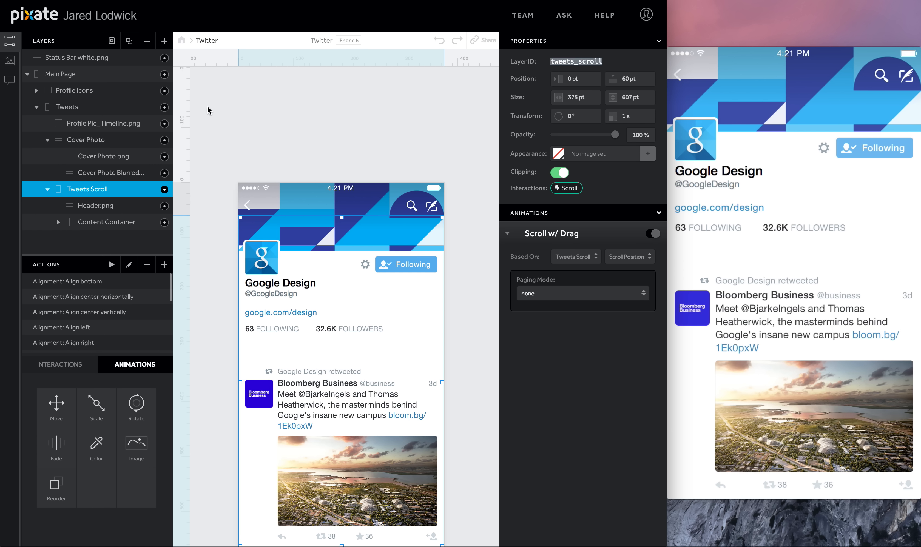
left_click(106, 126)
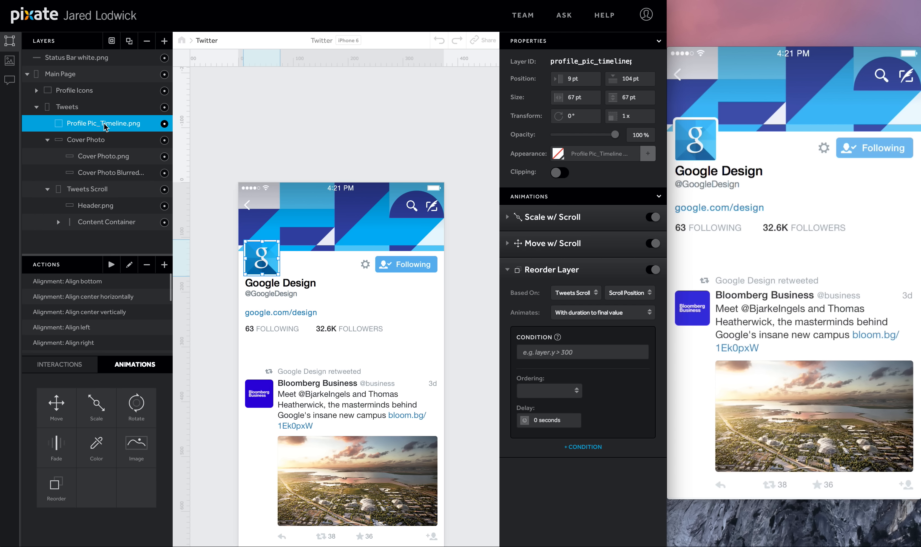
left_click(539, 349)
key("ctrl+v")
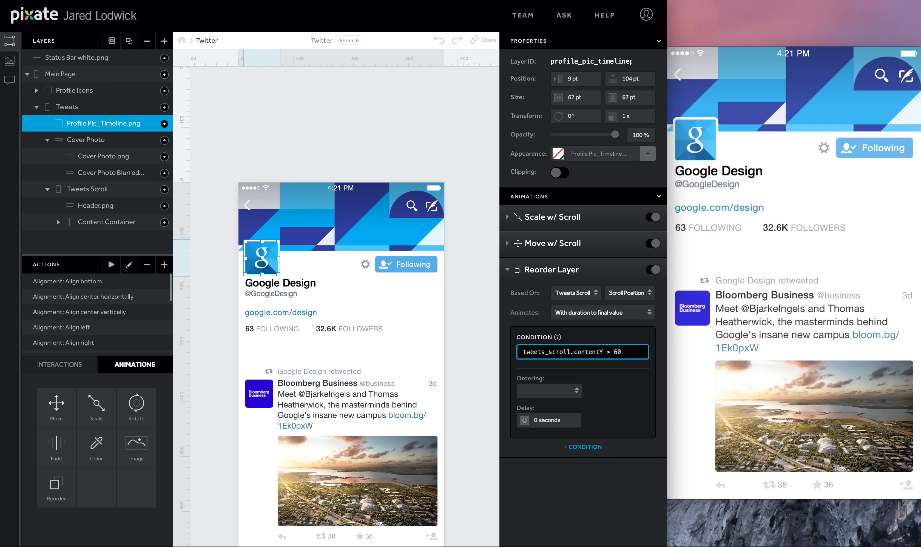
Set the ordering for the tweets_scroll.contentY > 60 condition to Place Behind the Cover Photo layer
left_click(545, 391)
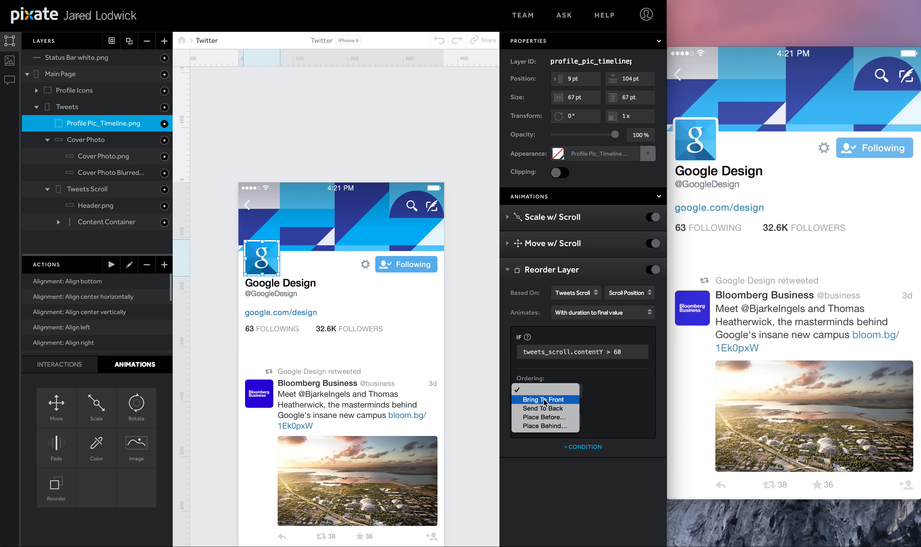
left_click(544, 426)
left_click(605, 391)
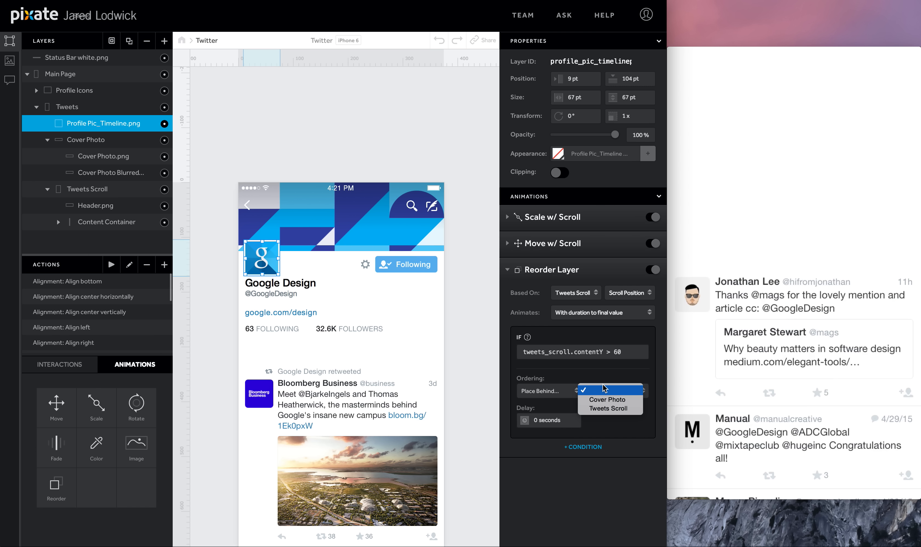
left_click(605, 399)
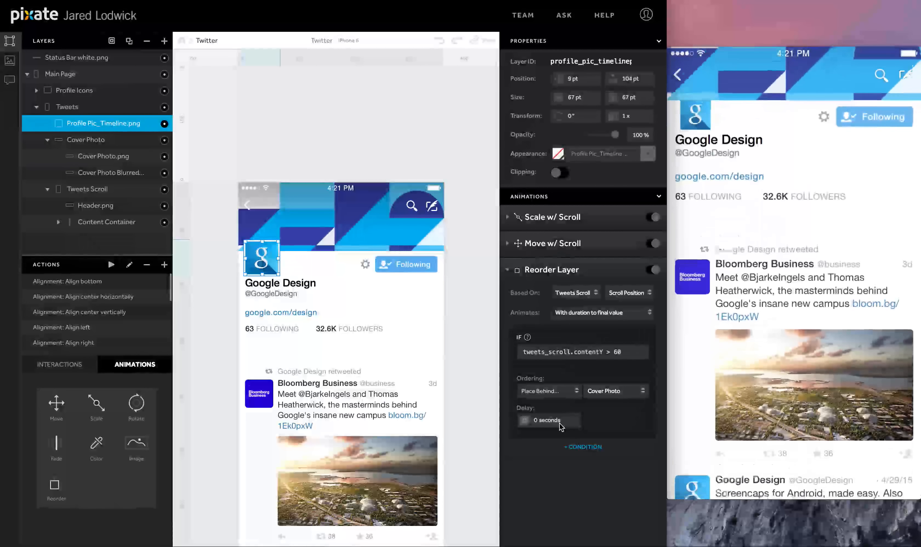
Add a second Reorder Layer condition, tweets_scroll.contentY < 60, with its ordering set to Bring To Front
left_click(581, 447)
scroll(579, 446, "down", 1)
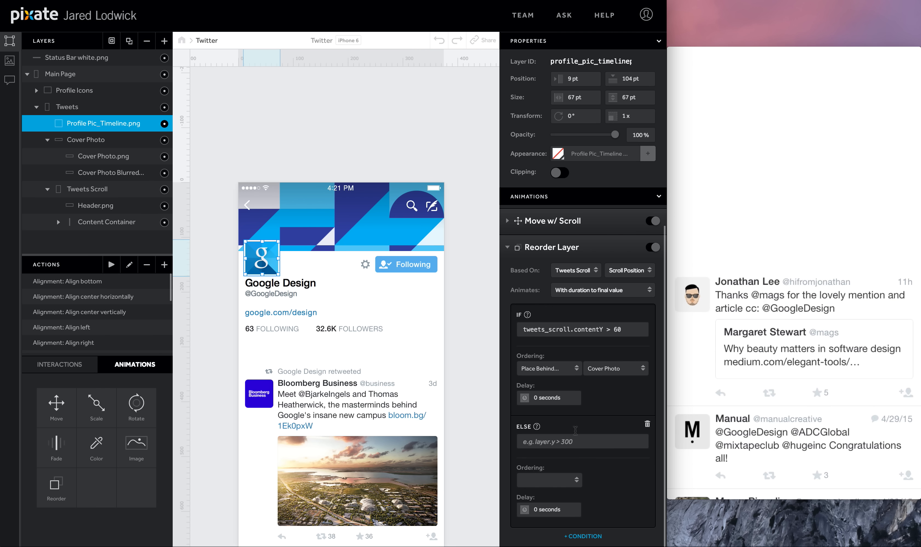
left_click(600, 328)
key("ctrl+c")
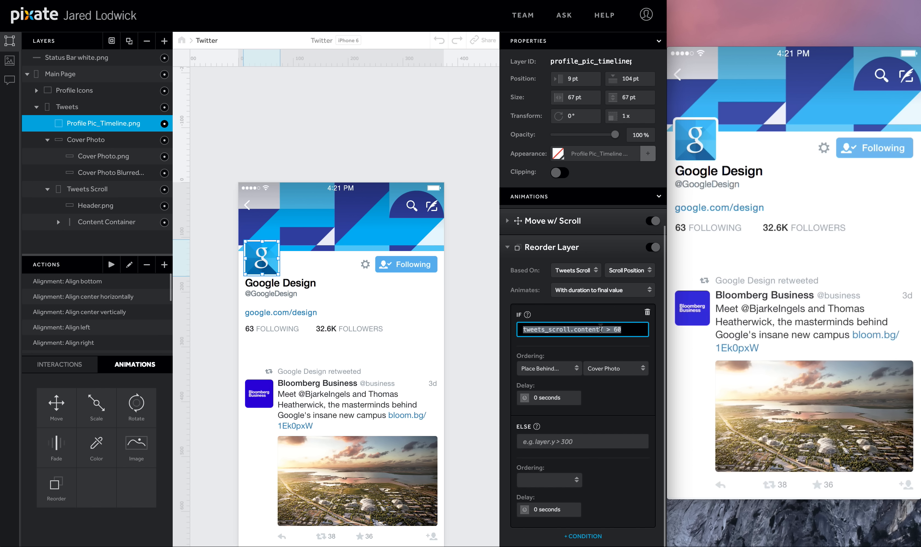
left_click(577, 440)
key("ctrl+v")
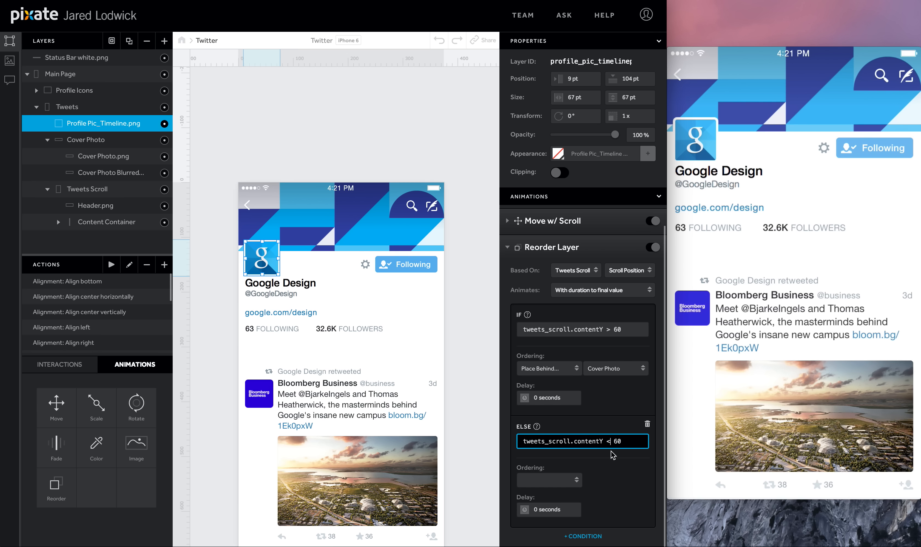
left_click(562, 481)
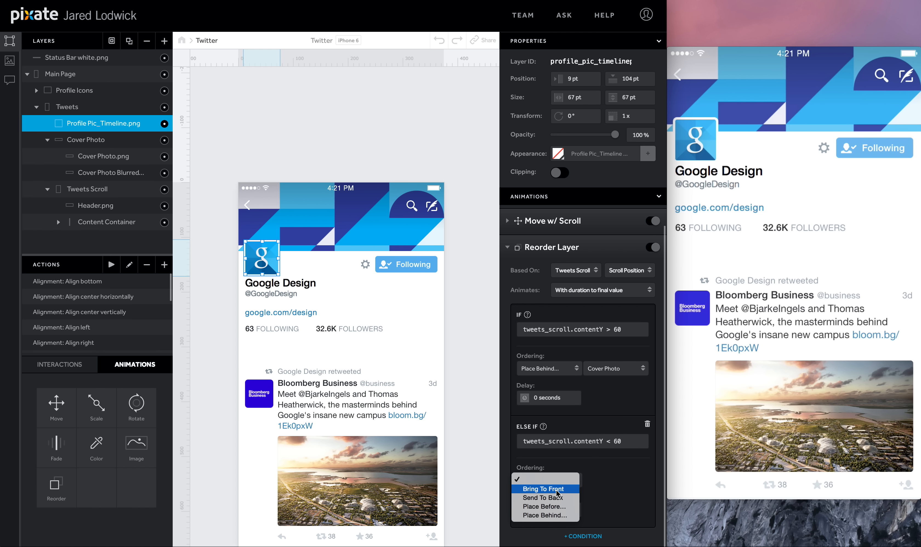
left_click(556, 490)
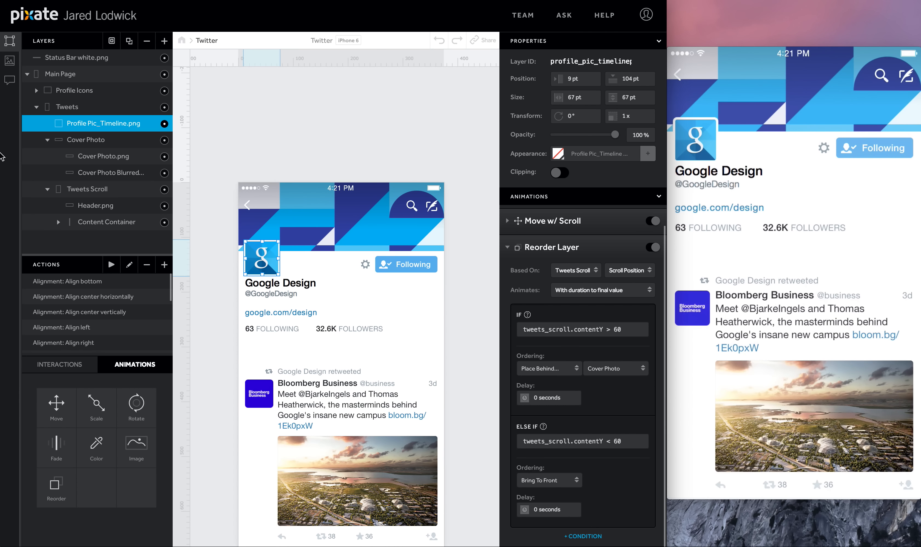
Add a new layer directly above Header.png inside Tweets Scroll
left_click(87, 190)
left_click(86, 206)
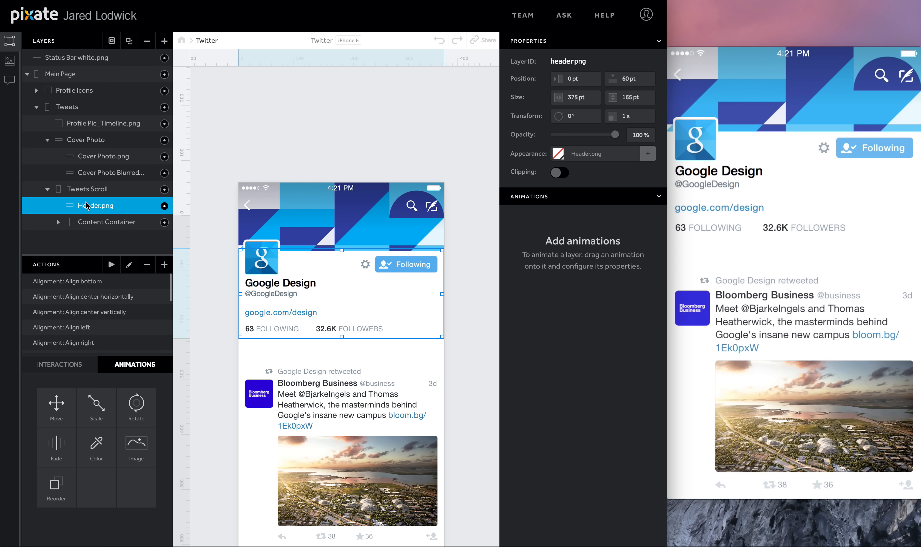
left_click(164, 43)
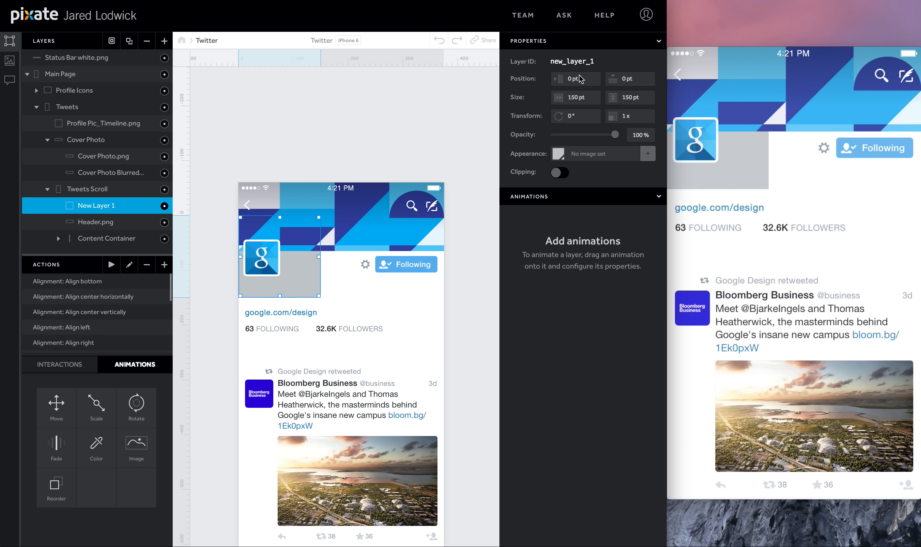
Set the new layer's vertical position to 224 pt and its size to 375 by 46 pt
left_click(643, 82)
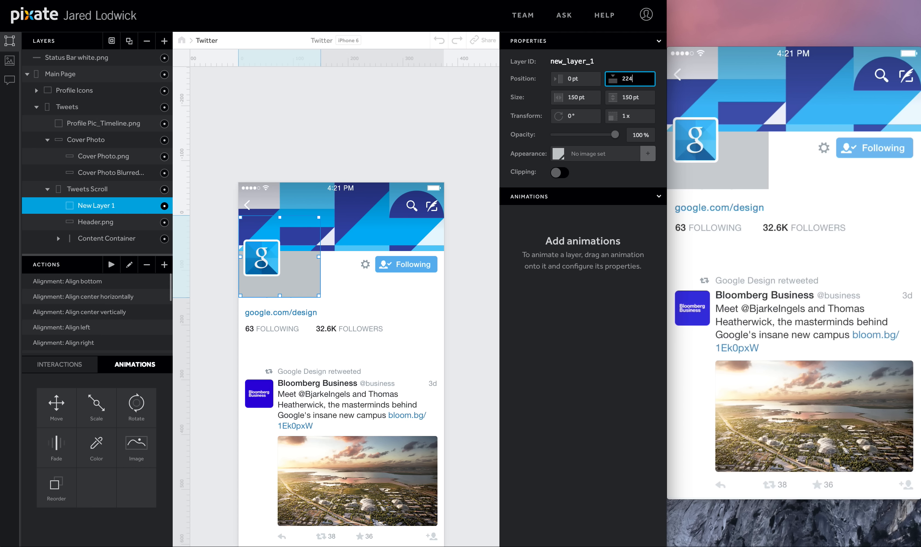
key("Tab")
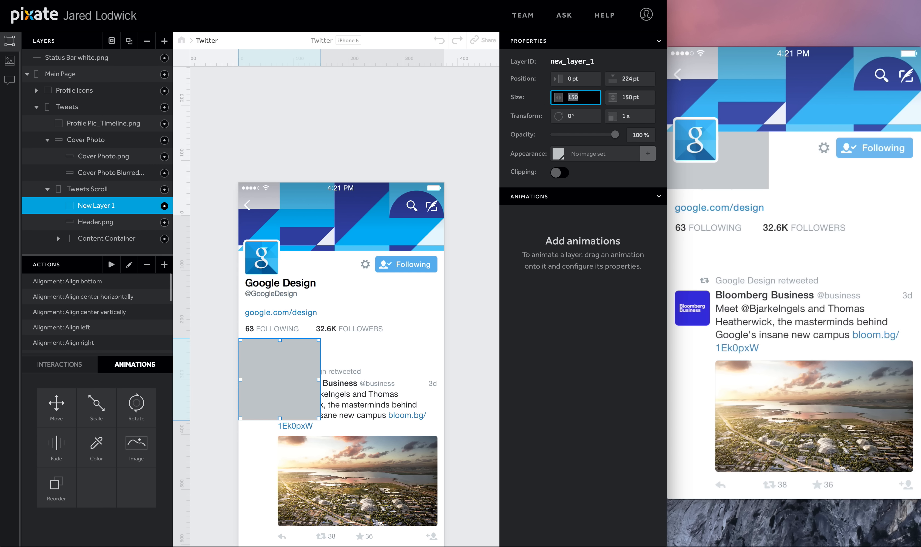
type("375")
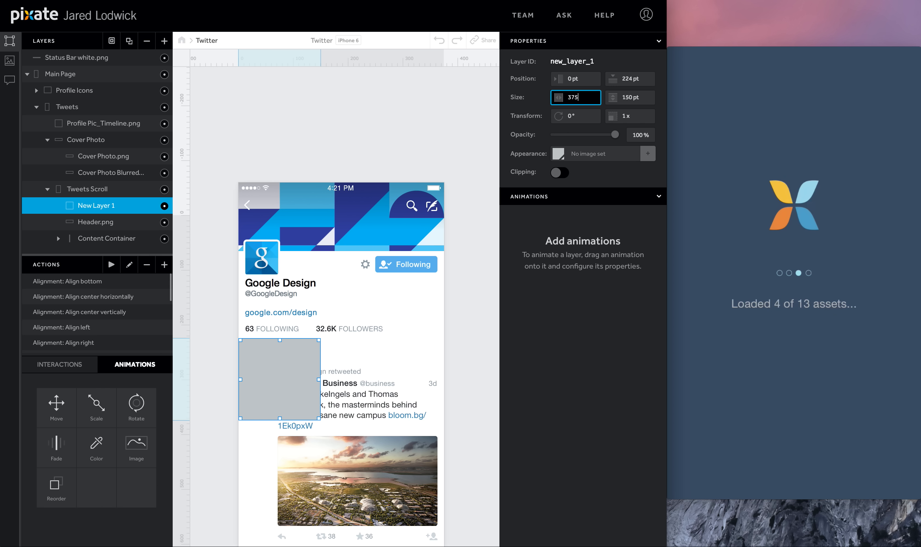
key("Tab")
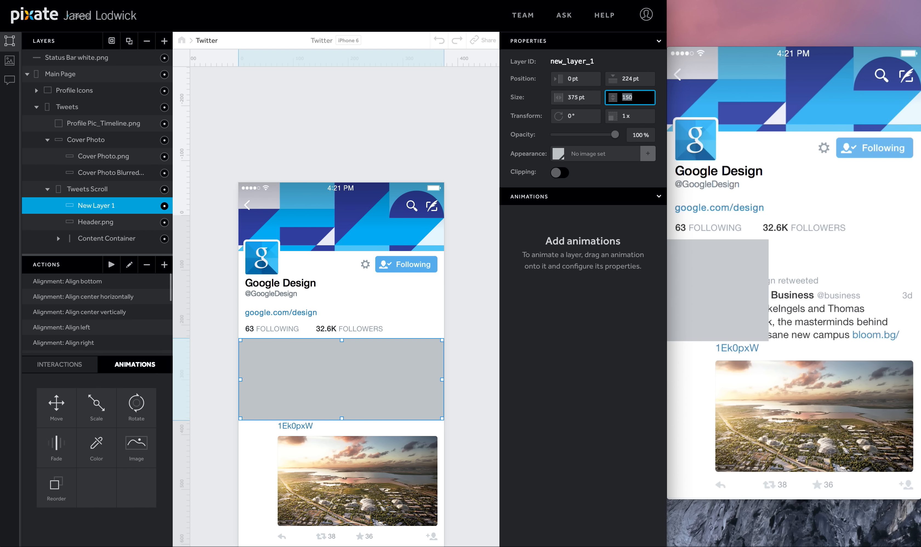
type("46")
key("Tab")
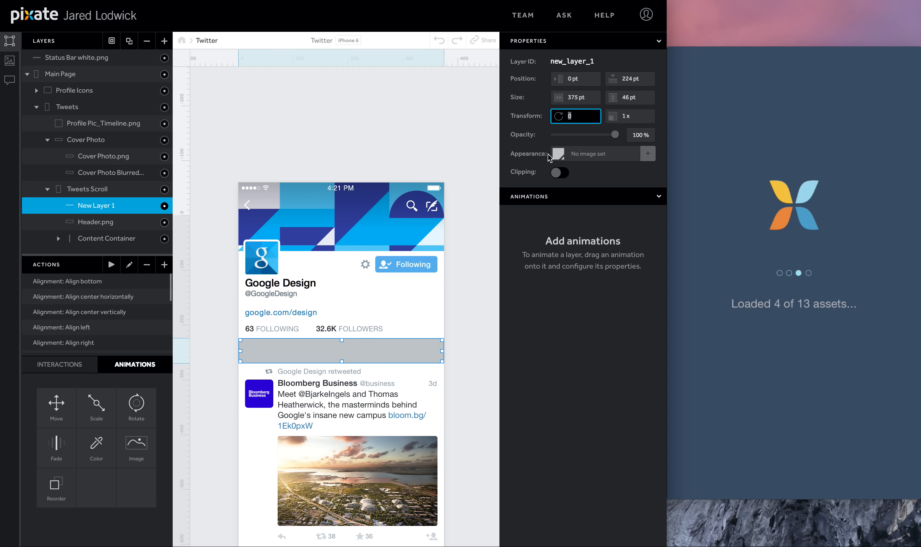
Remove the new layer's fill color and rename the layer Menus
left_click(558, 154)
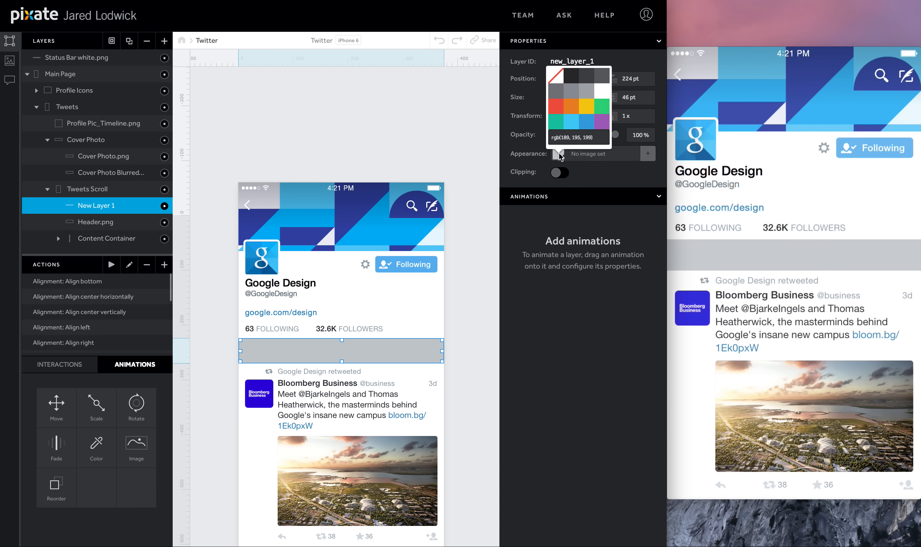
left_click(555, 73)
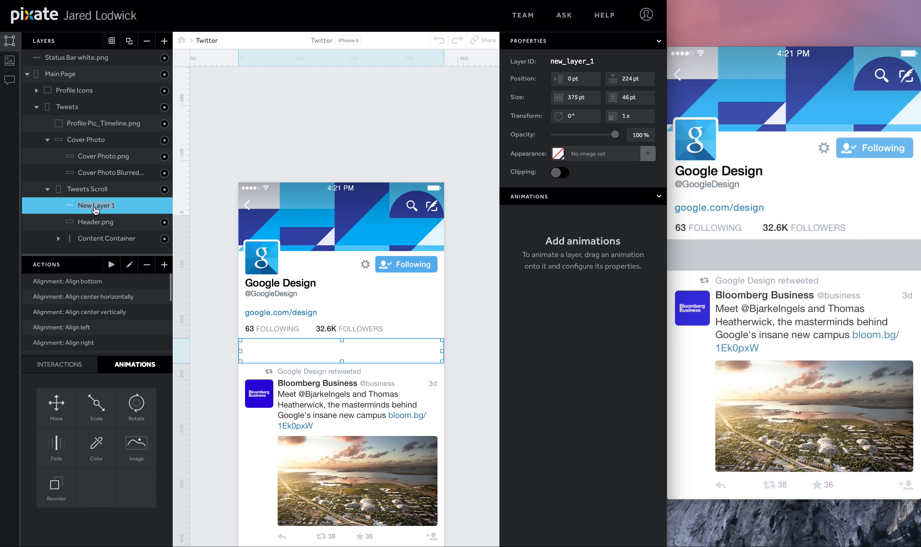
double_click(96, 207)
type("Menus")
key("Return")
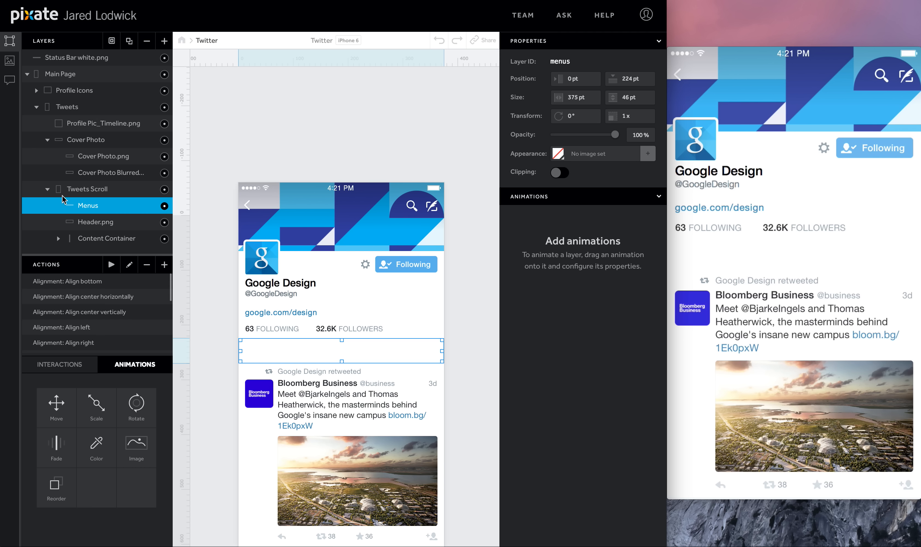
Place the Menu.png, Menu 3.png and Menu 2.png image assets on the canvas over the empty Menus area
left_click(10, 60)
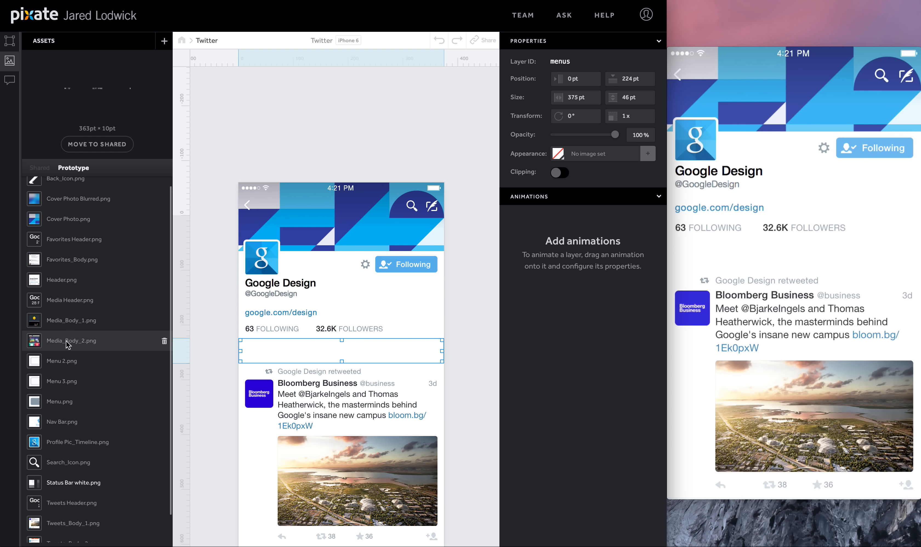
scroll(65, 340, "down", 1)
scroll(66, 341, "up", 1)
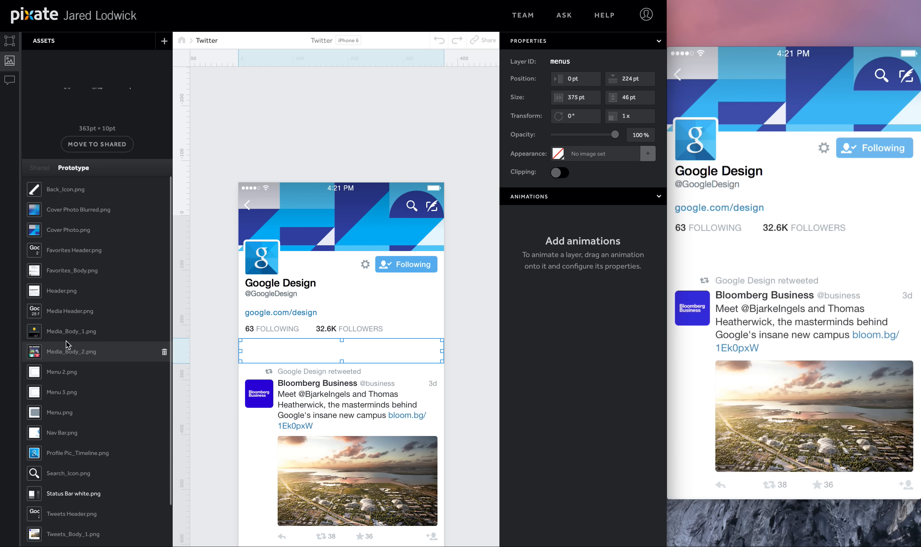
scroll(69, 397, "down", 2)
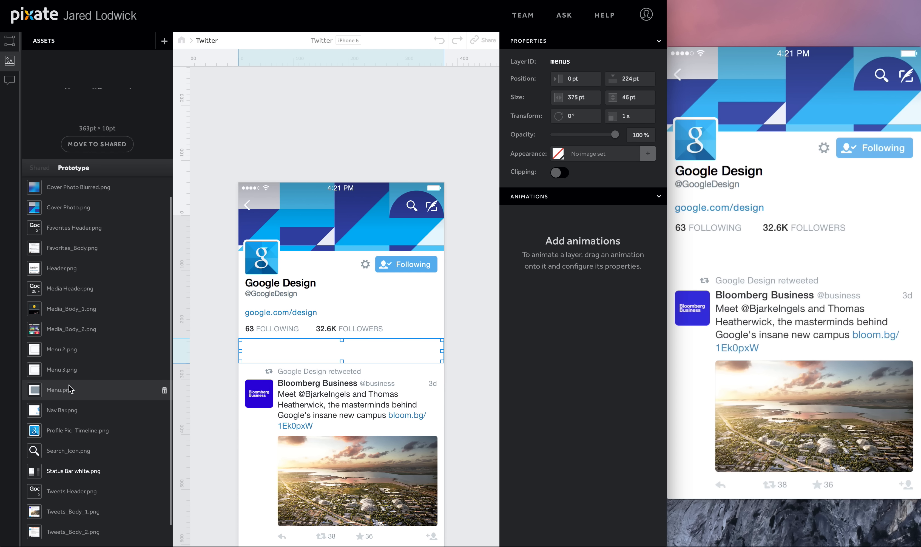
left_click(68, 384)
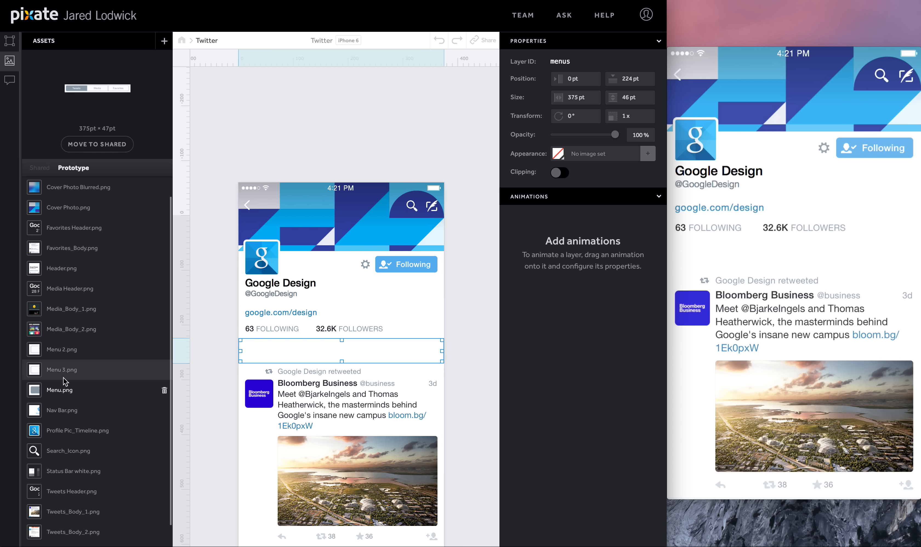
left_click_drag(139, 361, 343, 356)
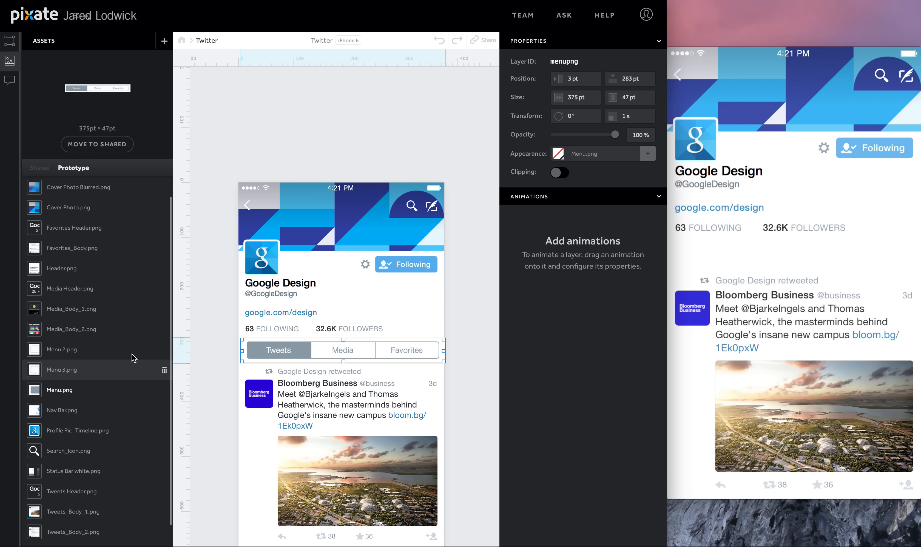
left_click_drag(134, 365, 348, 352)
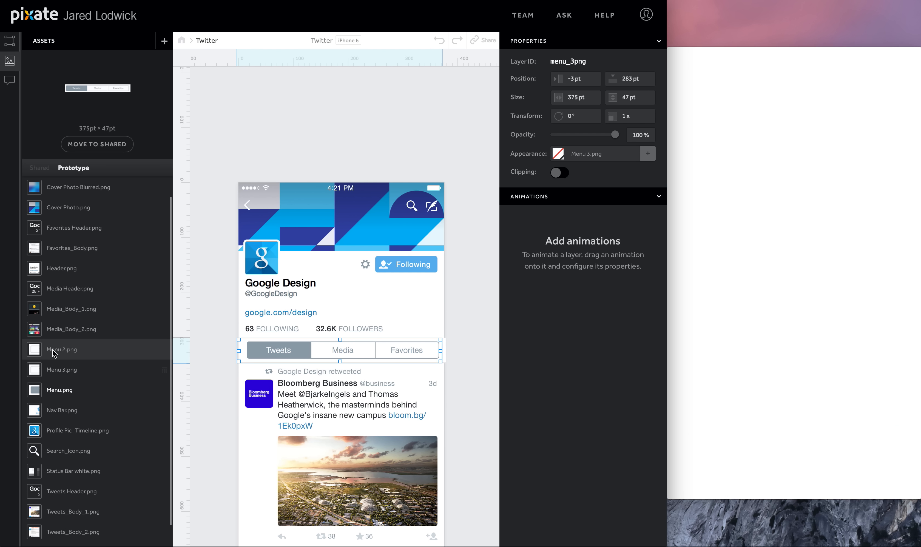
left_click_drag(112, 349, 341, 347)
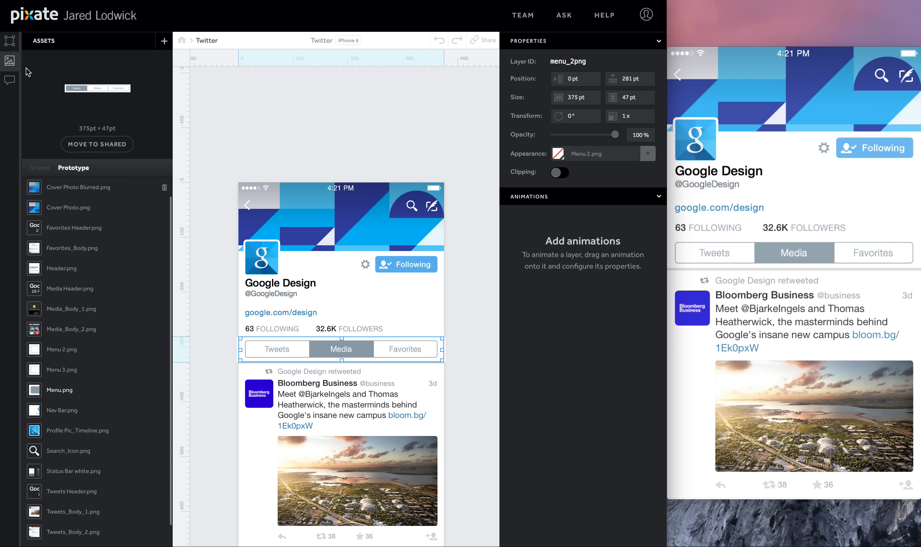
Nest the Menu.png, Menu 3.png and Menu 2.png layers inside the Menus layer under Tweets Scroll
left_click(11, 42)
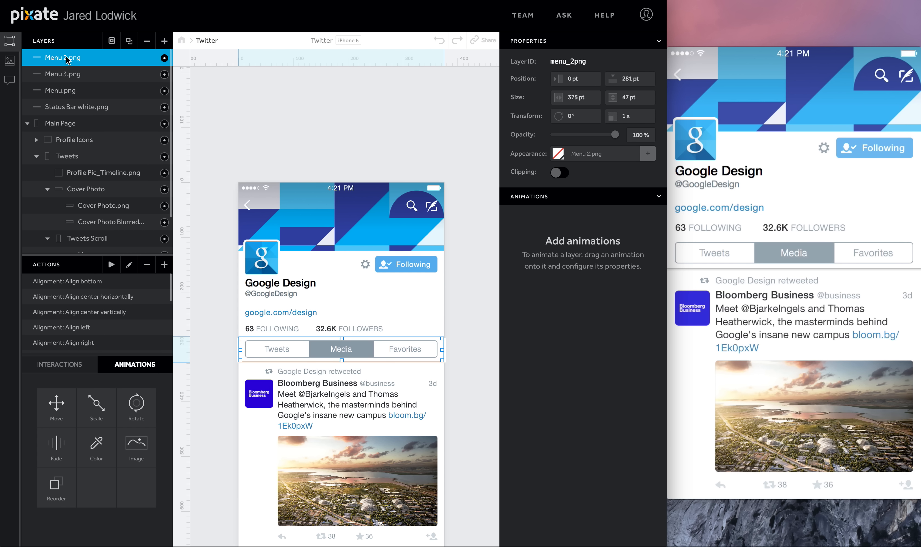
left_click_drag(72, 90, 81, 239)
scroll(81, 247, "down", 2)
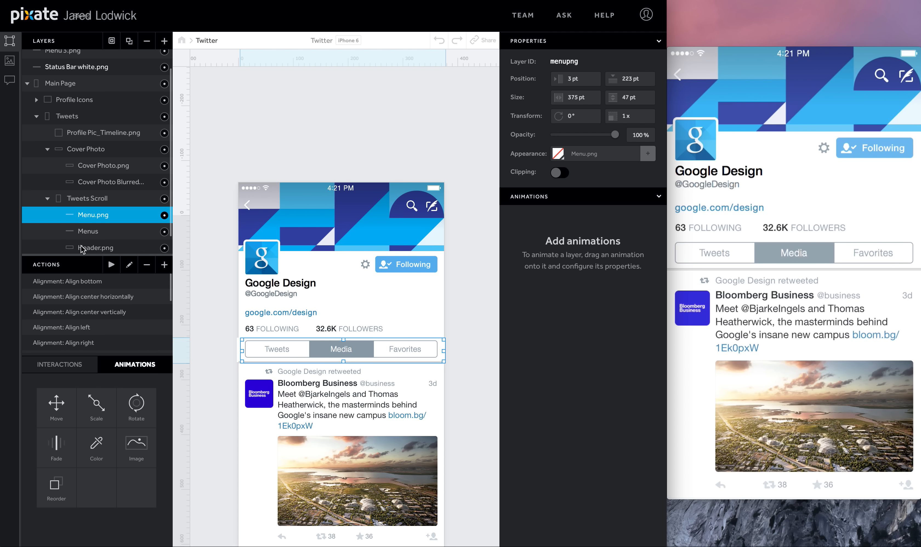
scroll(81, 245, "down", 1)
left_click_drag(87, 200, 89, 220)
scroll(80, 149, "up", 2)
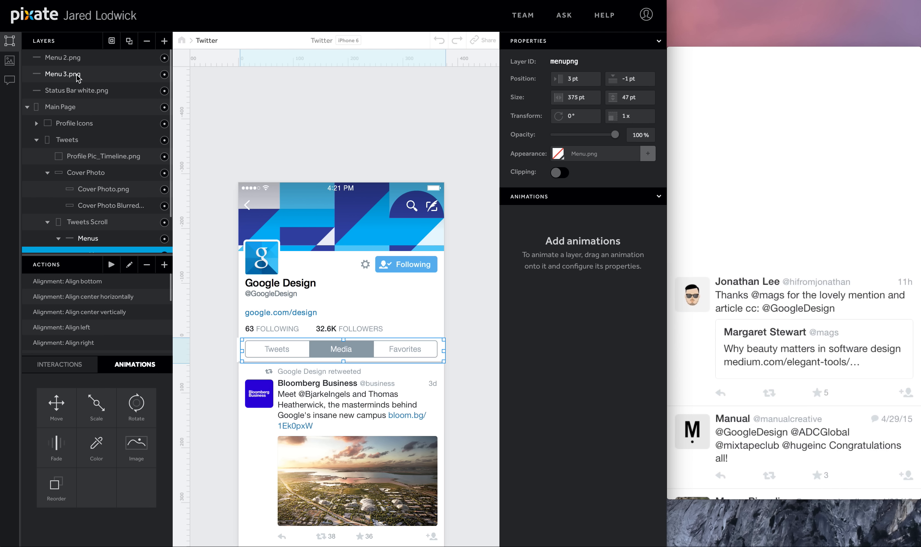
left_click_drag(77, 77, 90, 247)
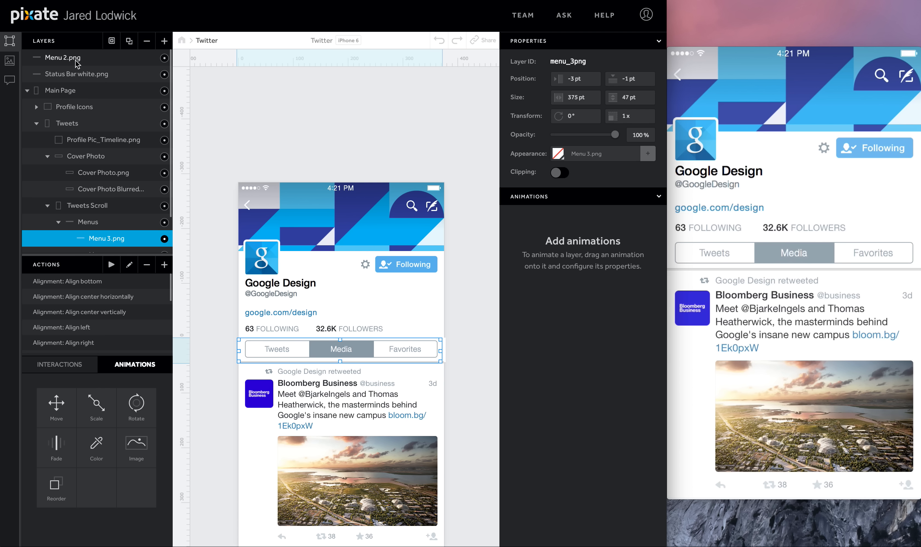
left_click_drag(77, 64, 90, 236)
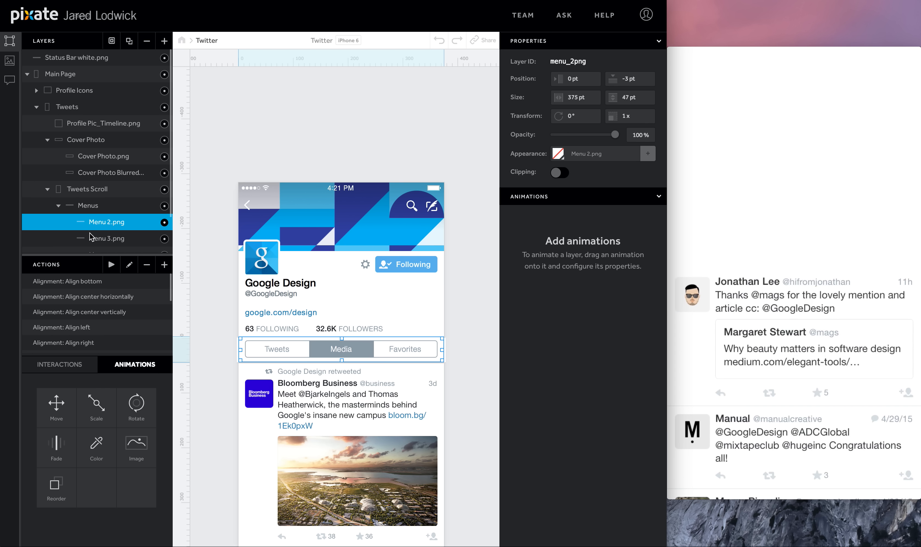
Set the vertical position of the Menu 2.png layer to 0 pt
scroll(95, 235, "down", 3)
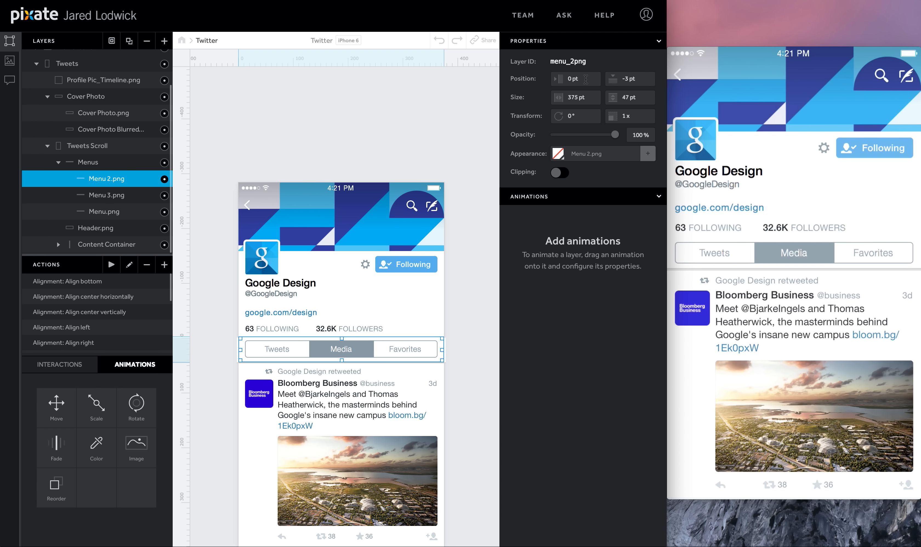
left_click(586, 77)
key("Tab")
type("0")
key("Tab")
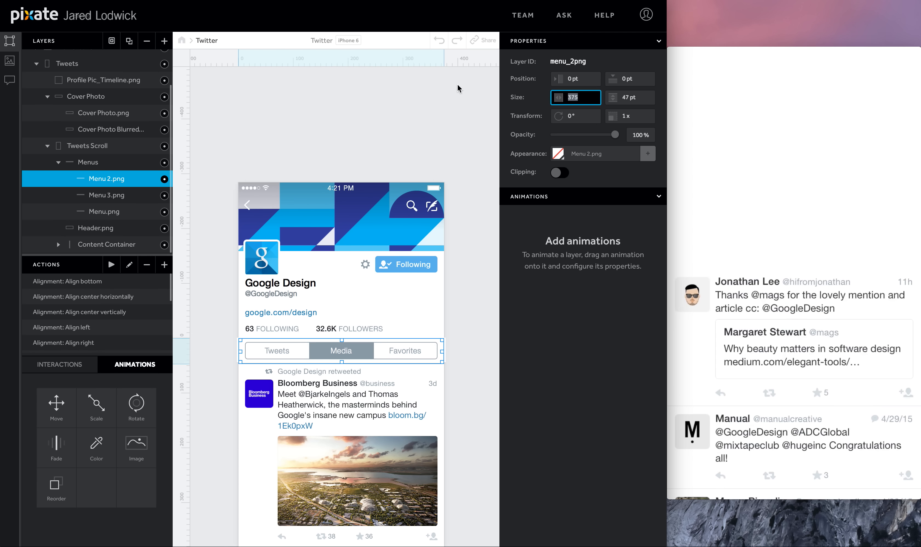
Set the Menu 3.png layer's horizontal and vertical positions to 0 pt
left_click(127, 198)
left_click(559, 78)
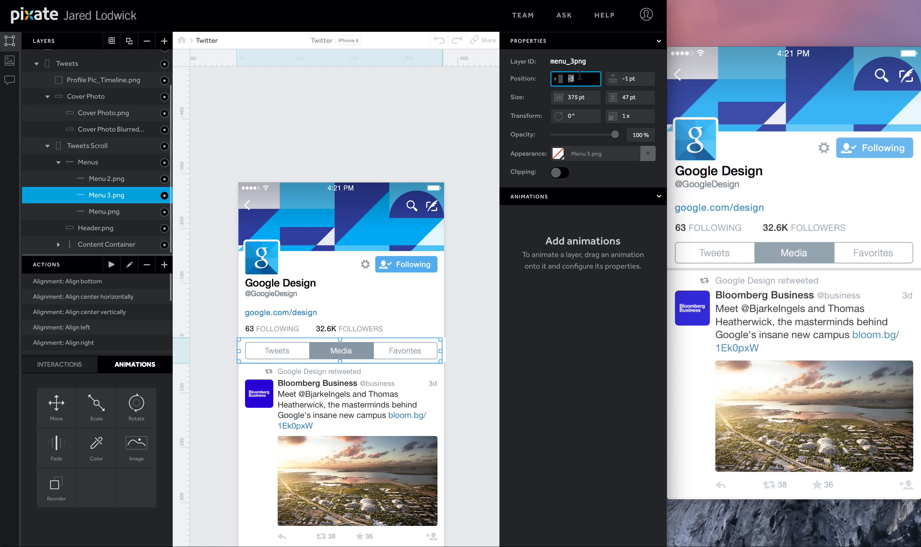
type("0")
key("Tab")
type("0")
key("Tab")
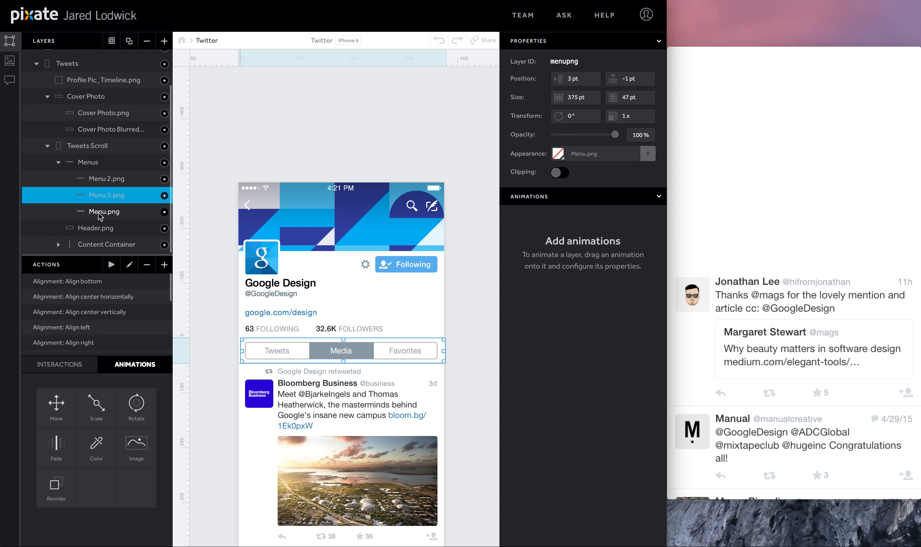
Set the Menu.png layer's horizontal and vertical positions to 0 pt
left_click(100, 212)
left_click(568, 78)
type("0")
key("Tab")
type("0")
key("Tab")
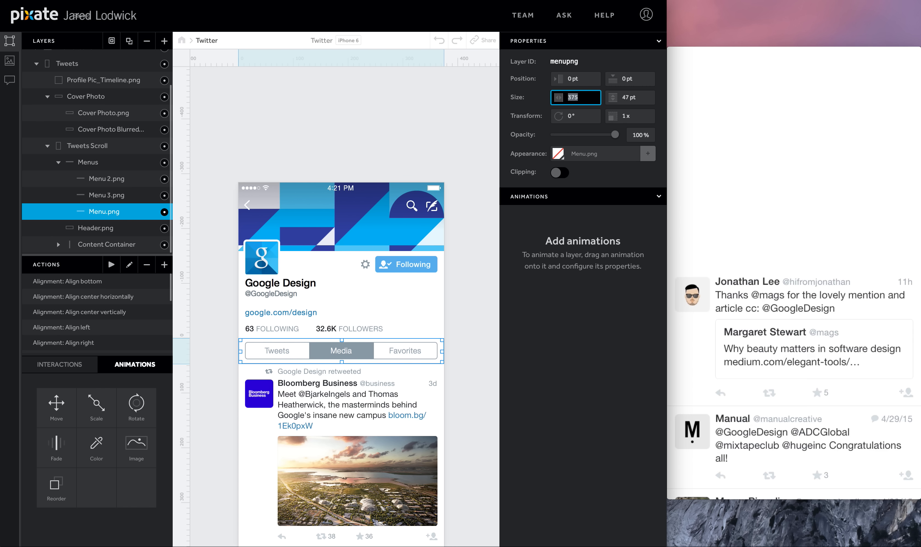
Rename the Menu.png layer as Menu Tweets
double_click(94, 212)
key("Right")
key("BackSpace")
key("BackSpace")
key("BackSpace")
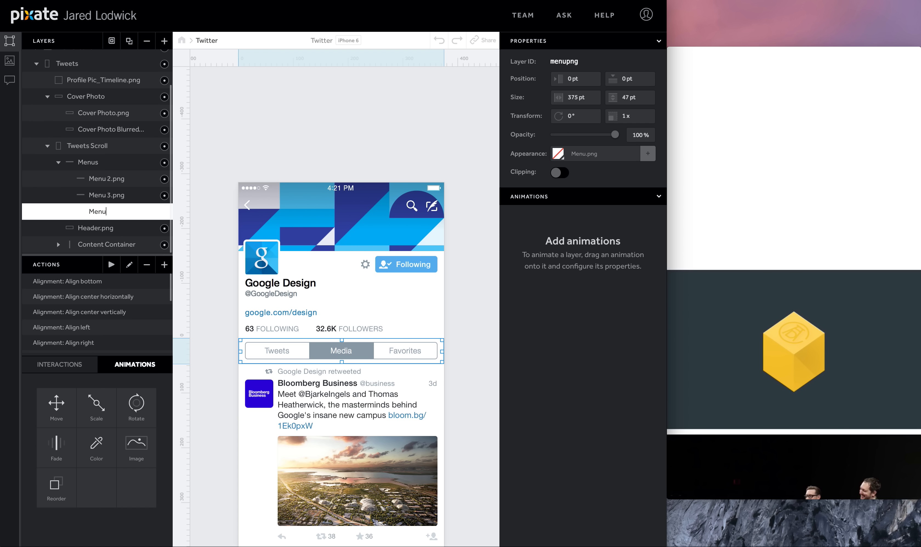
key("BackSpace")
type("1")
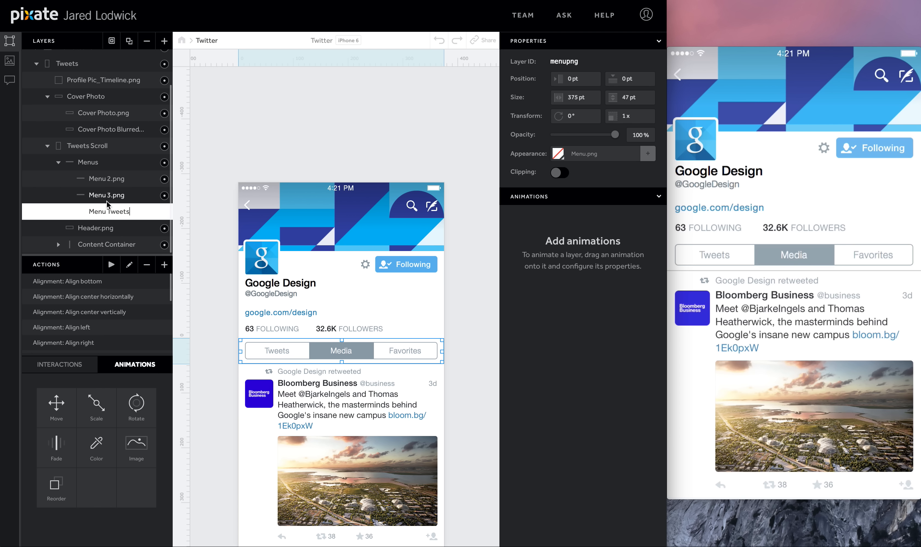
Rename the Menu 3.png layer as Menu Favorites and the Menu 2.png layer as Menu Media
double_click(109, 197)
key("Right")
key("BackSpace")
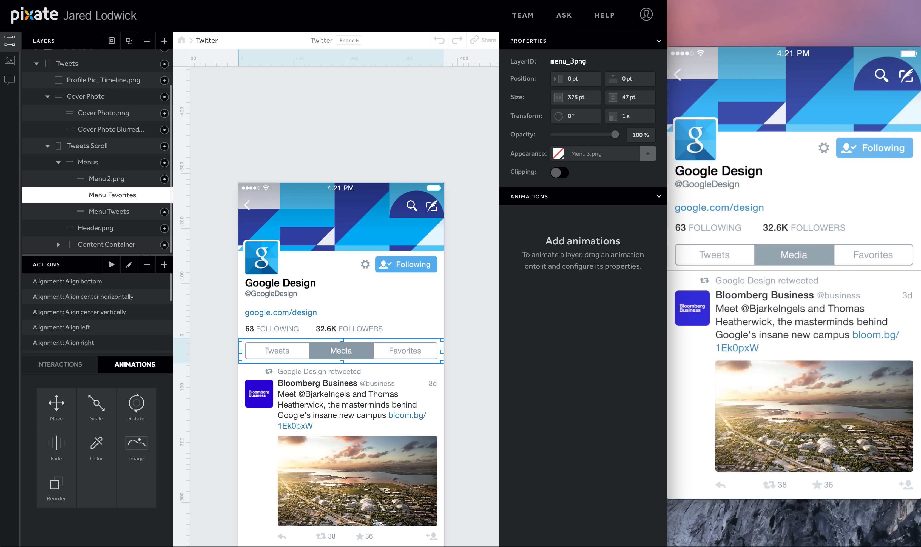
key("Return")
double_click(115, 181)
key("Right")
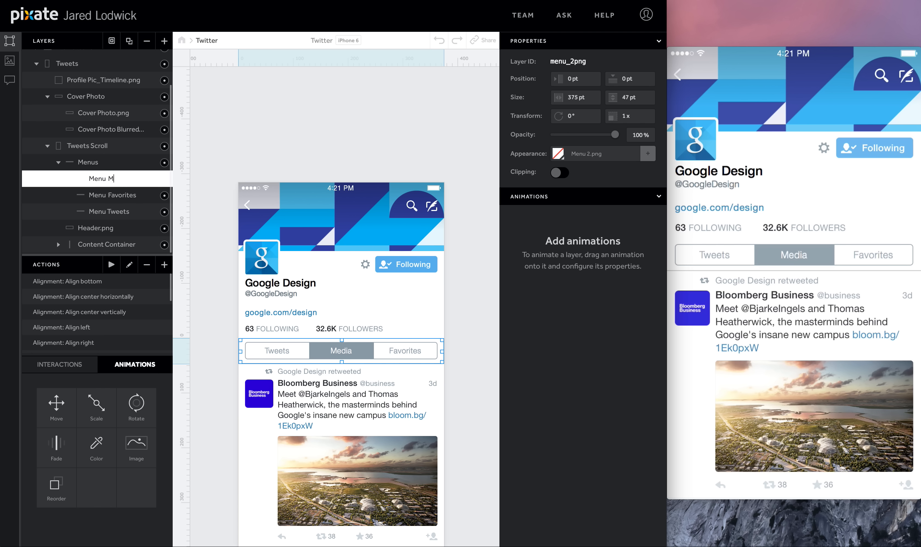
key("Return")
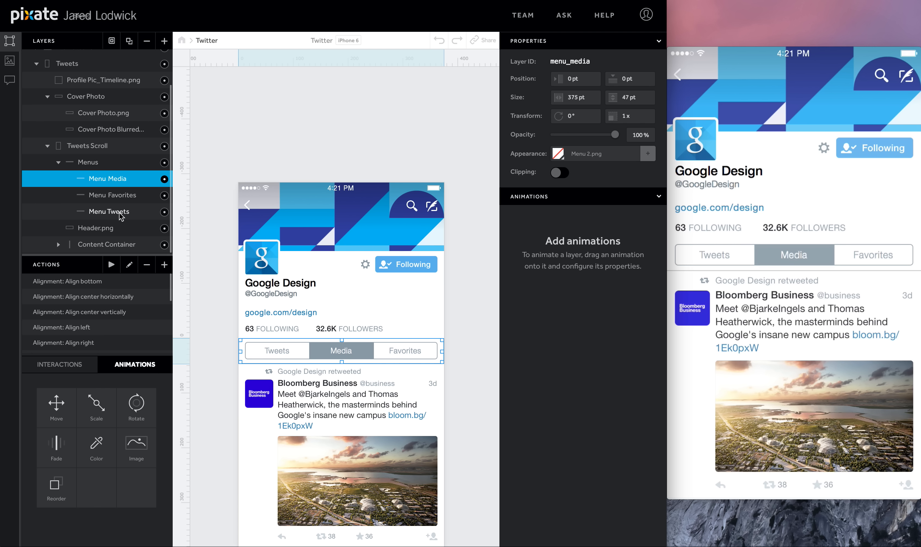
Move Menu Tweets above Menu Media within Menus, and add a Reorder animation to each of the three menu layers
left_click(120, 212)
left_click_drag(111, 214, 107, 174)
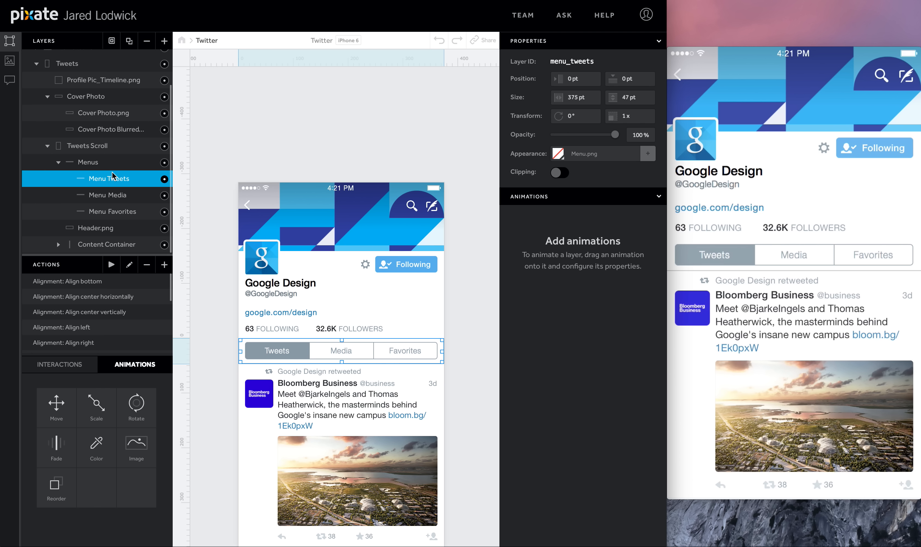
left_click_drag(56, 489, 100, 179)
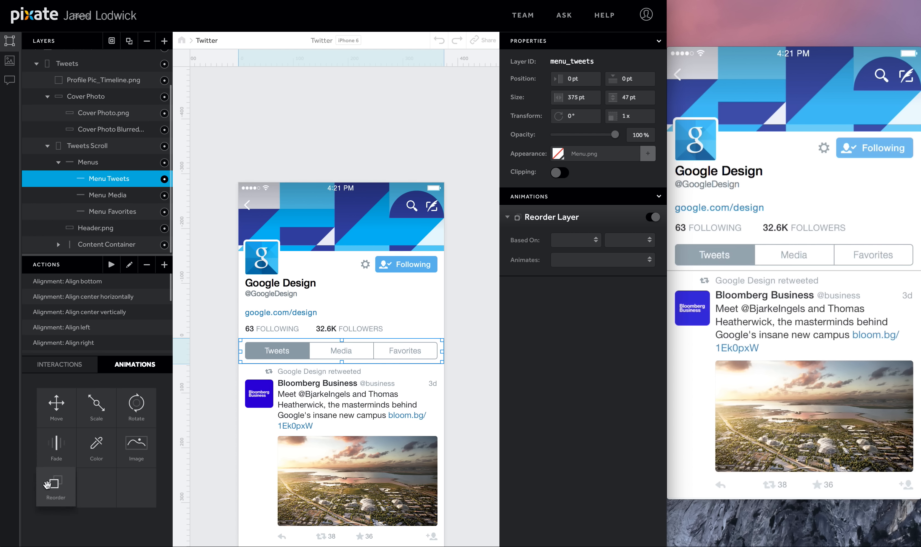
left_click_drag(56, 485, 99, 194)
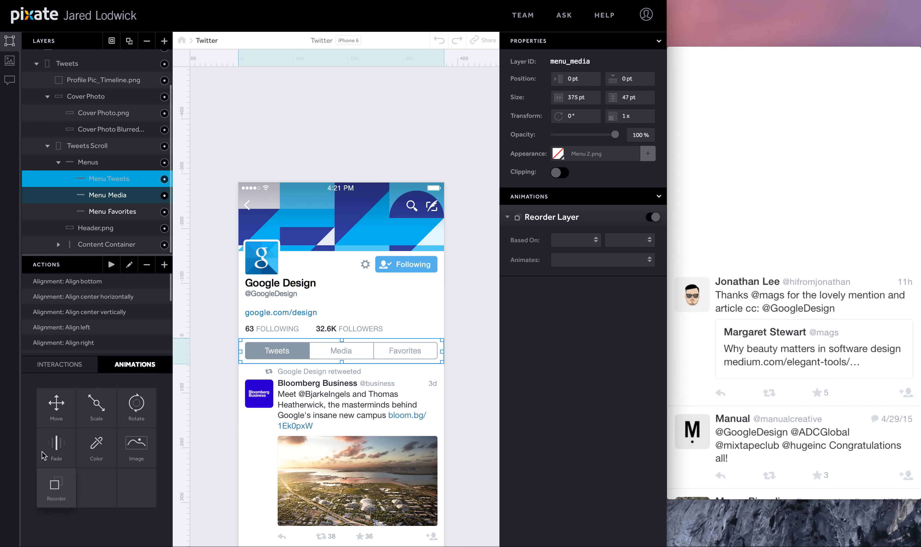
left_click_drag(54, 486, 116, 212)
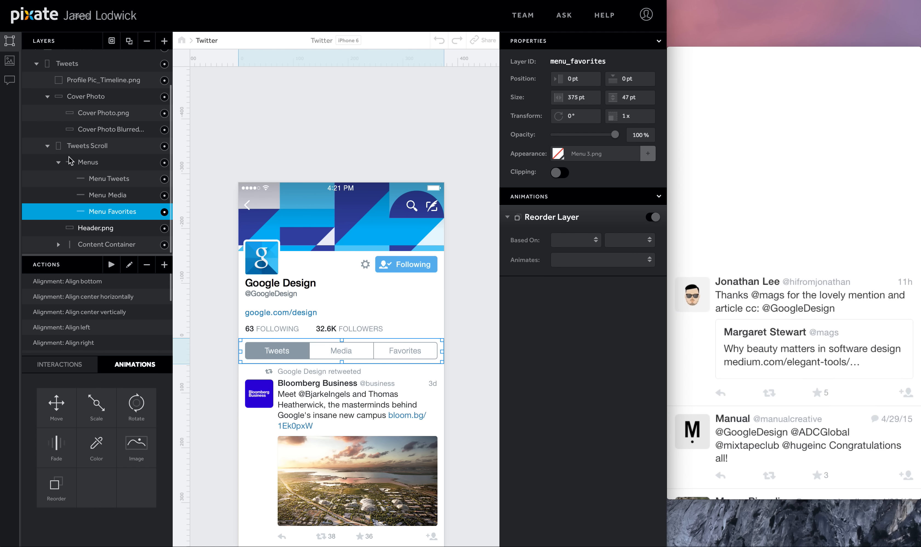
Add a Move animation to the Menus layer and name it Move w/ Scroll
left_click(89, 163)
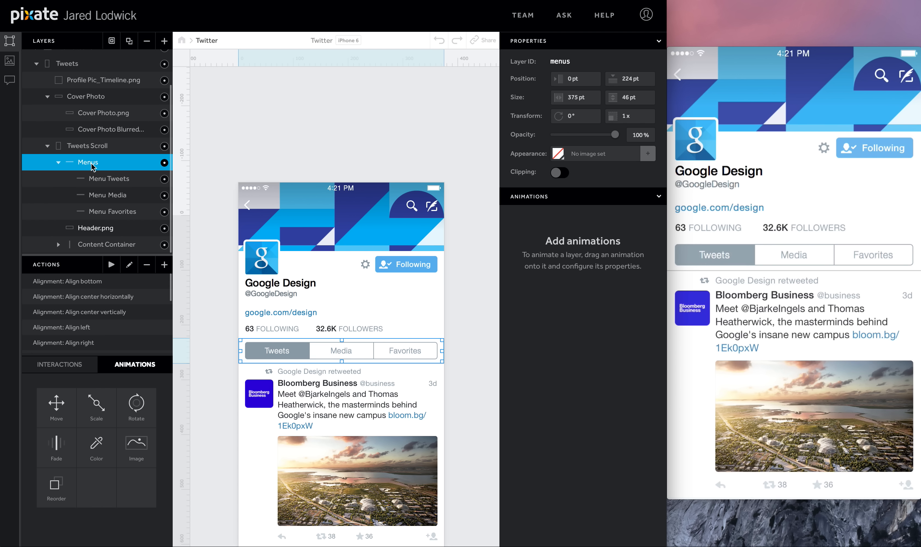
left_click_drag(56, 402, 85, 162)
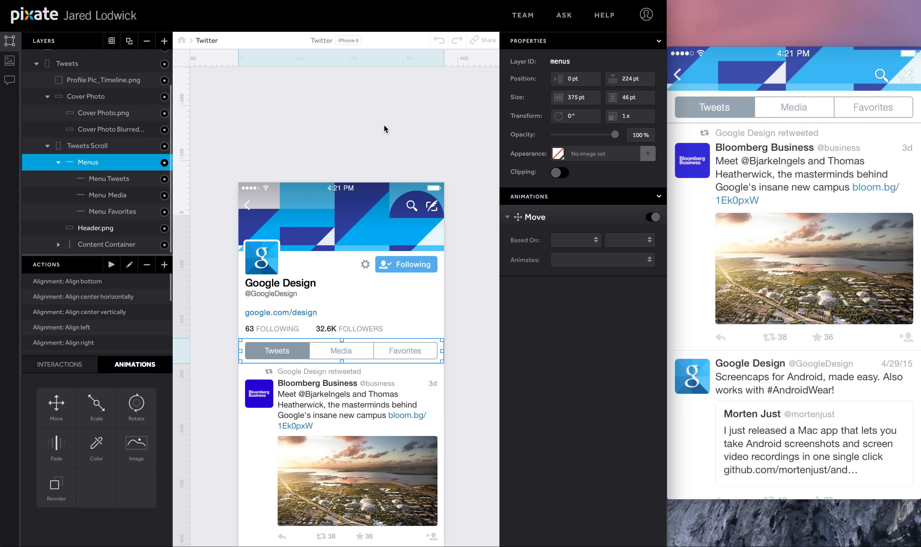
double_click(530, 220)
type("Move w/ Scroll")
key("Return")
Base the Move w/ Scroll animation on Tweets Scroll's Scroll Position and make it animate continuously with rate
left_click(569, 241)
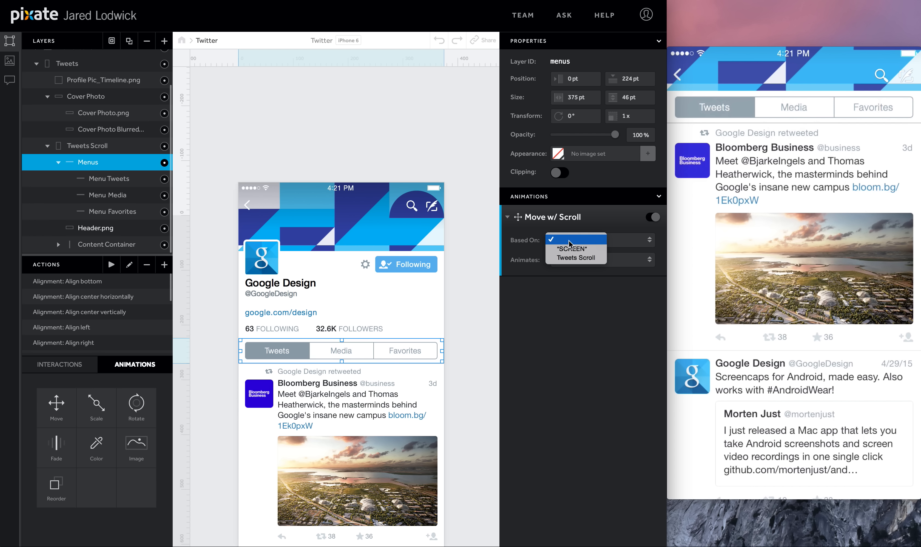
left_click(573, 257)
left_click(615, 242)
left_click(616, 250)
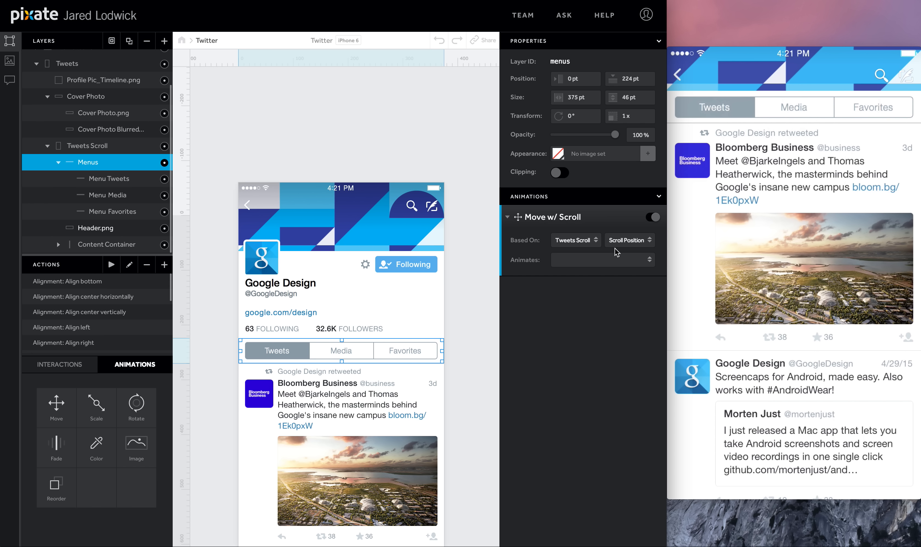
left_click(605, 258)
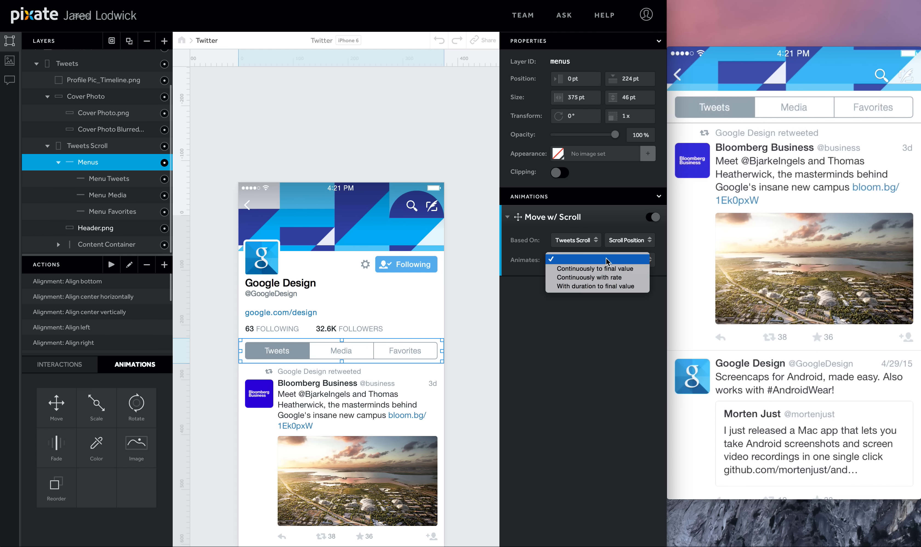
left_click(602, 275)
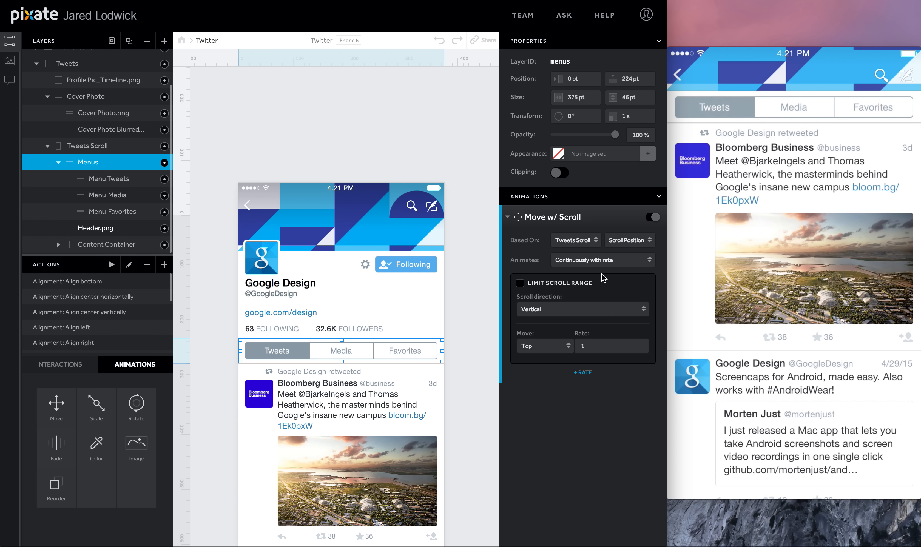
Limit the Menus layer's Move w/ Scroll animation to a scroll range beginning at 219 pt and ending at 9001 pt
left_click(520, 283)
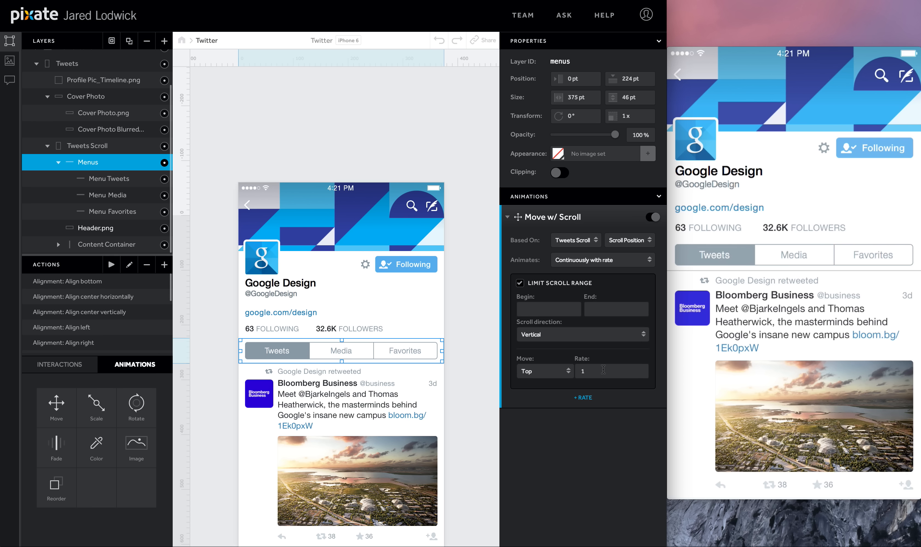
left_click(550, 311)
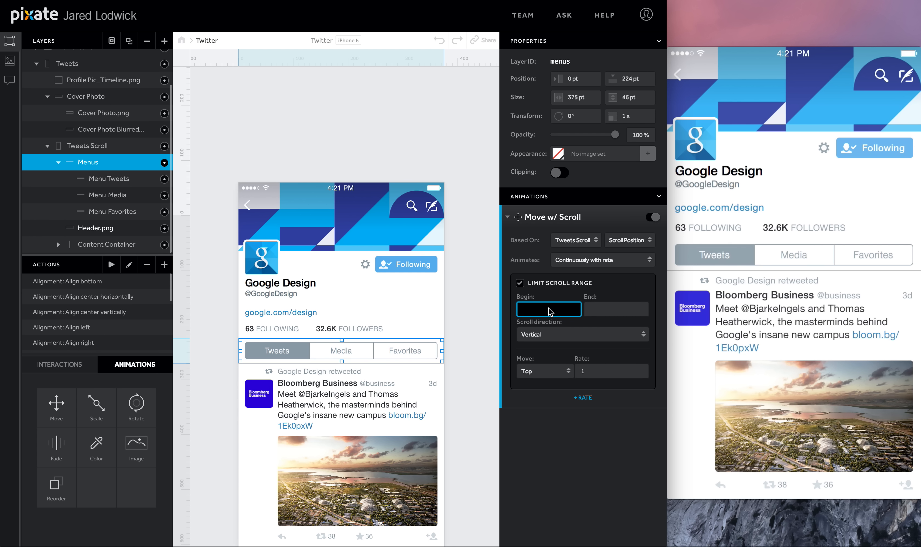
type("219")
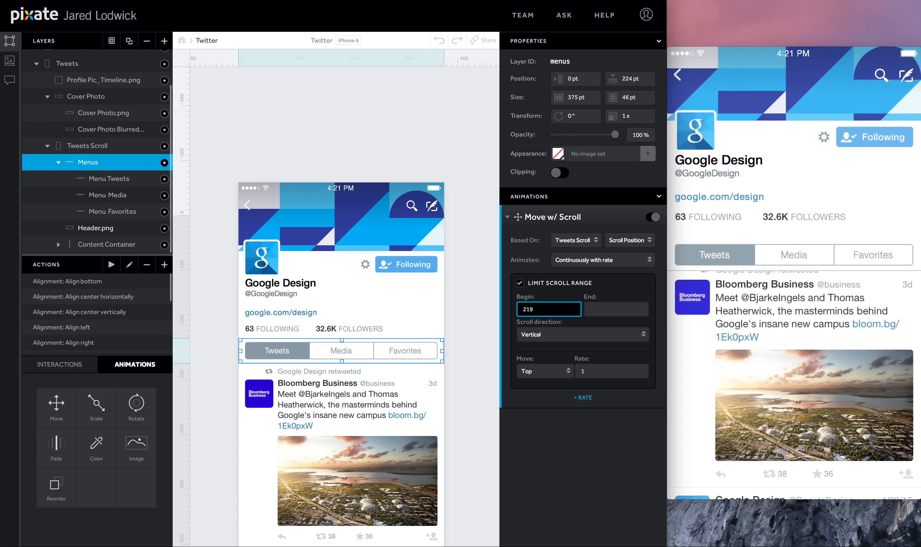
key("Tab")
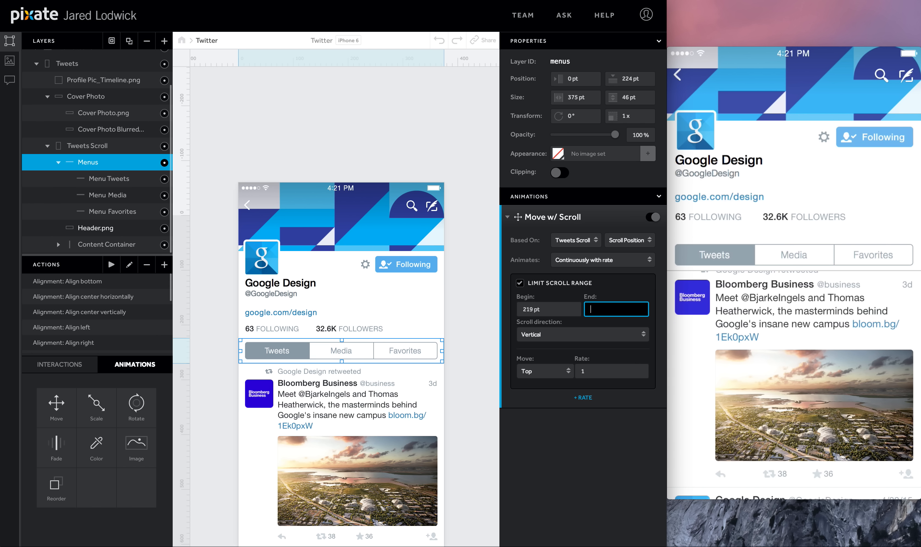
type("90000")
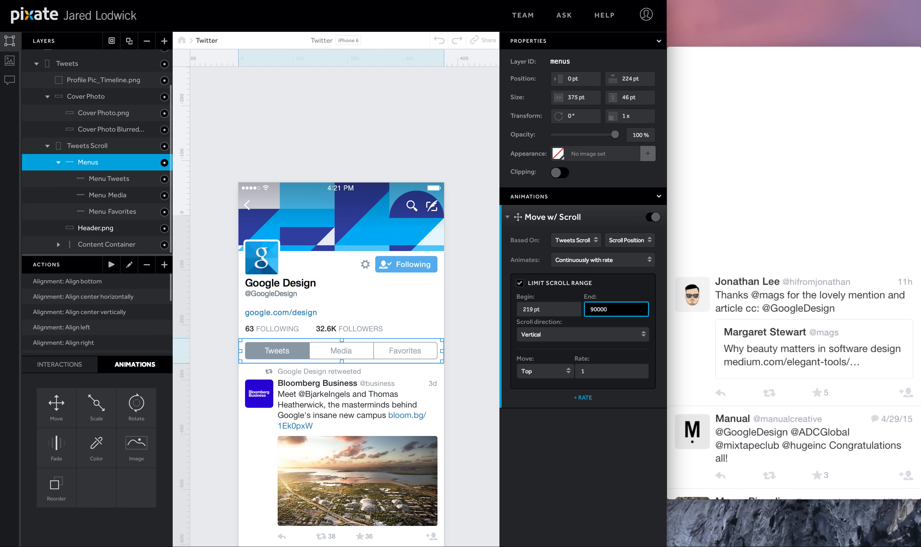
key("BackSpace")
key("BackSpace")
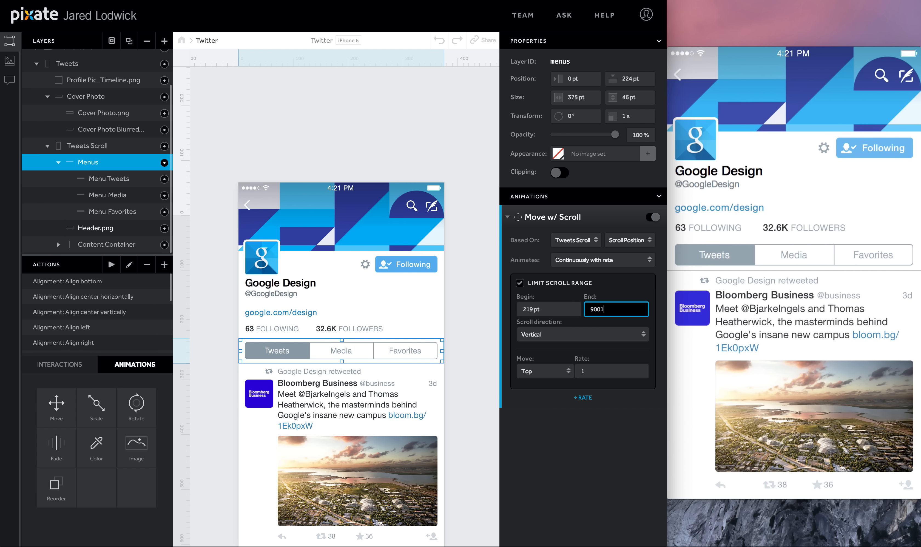
left_click(535, 405)
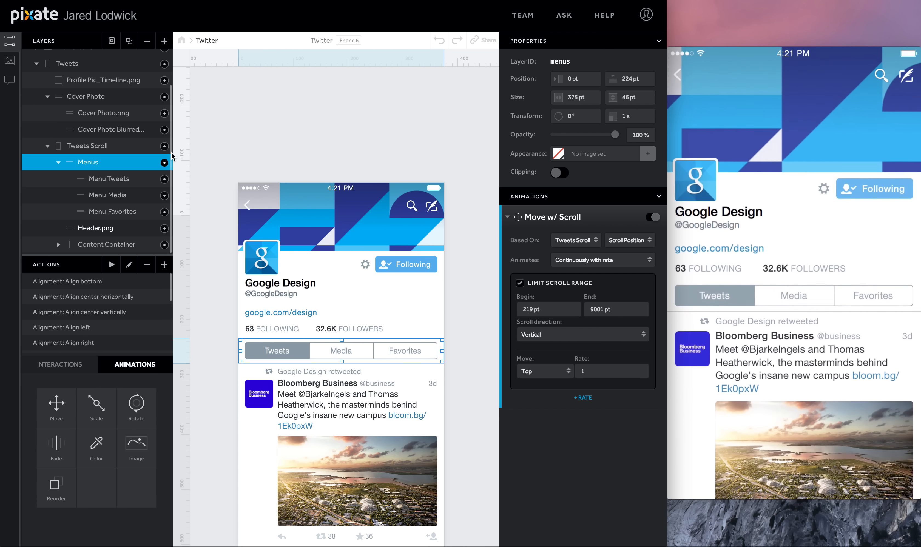
Add a Fade animation to Cover Photo.png, based on Tweets Scroll's Scroll Position and animating continuously to final value
left_click(108, 112)
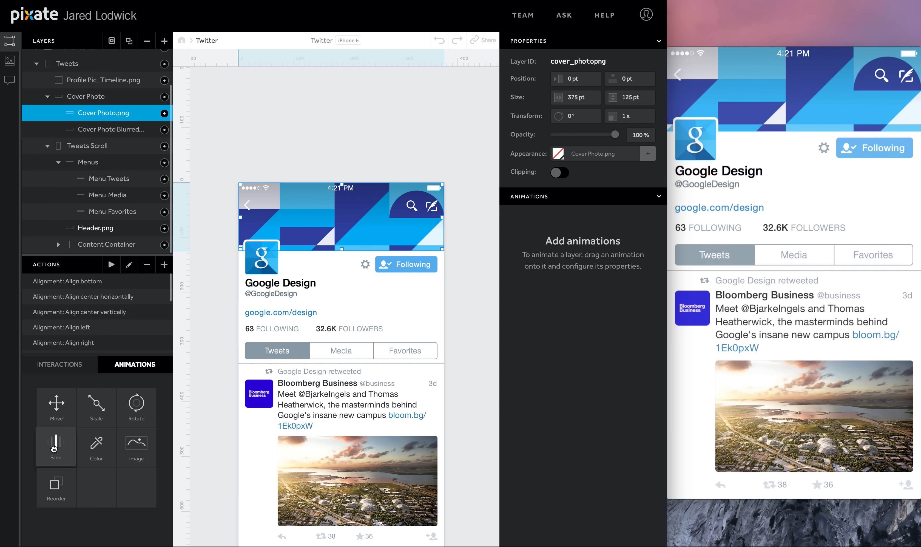
left_click_drag(56, 445, 99, 113)
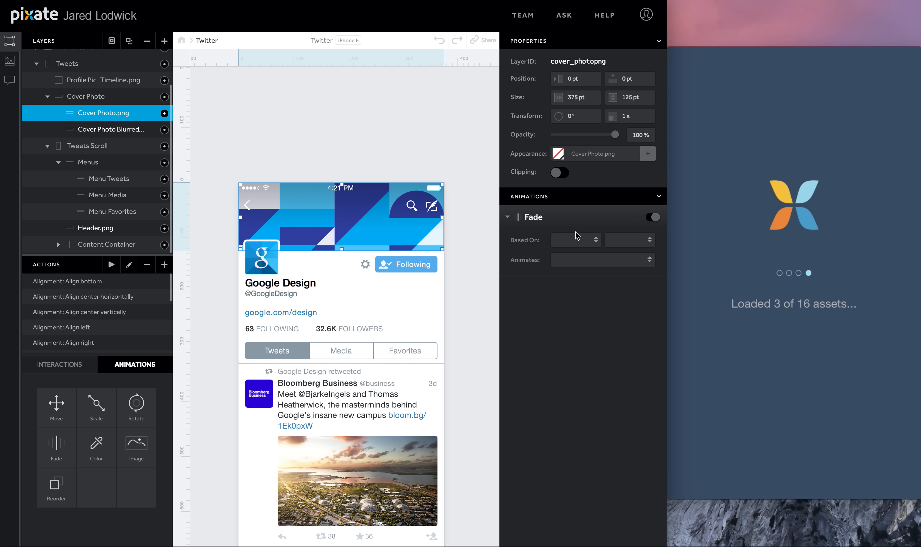
left_click(577, 245)
left_click(578, 255)
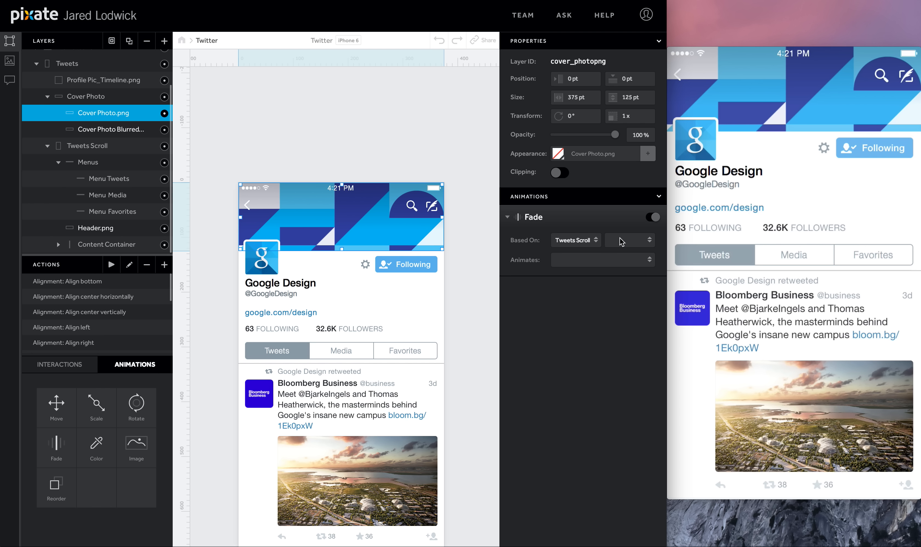
left_click(624, 243)
left_click(625, 250)
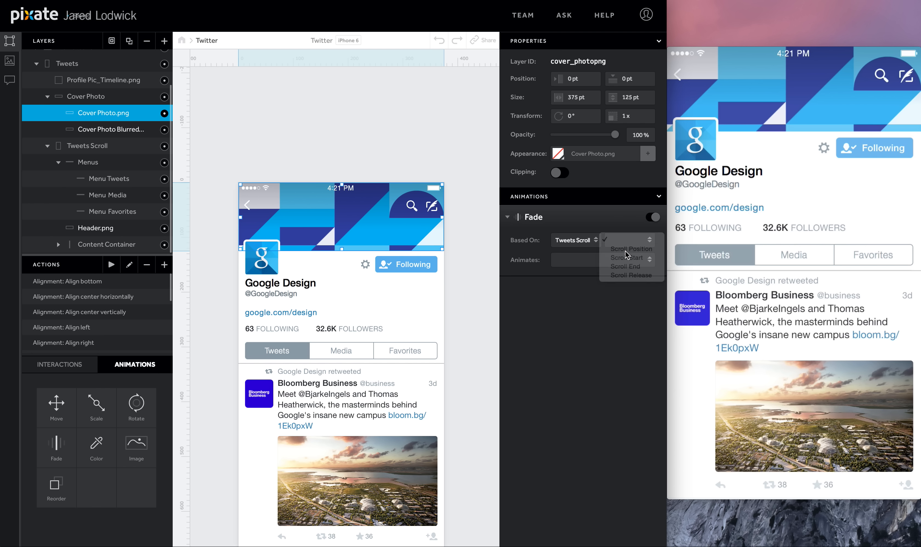
left_click(589, 259)
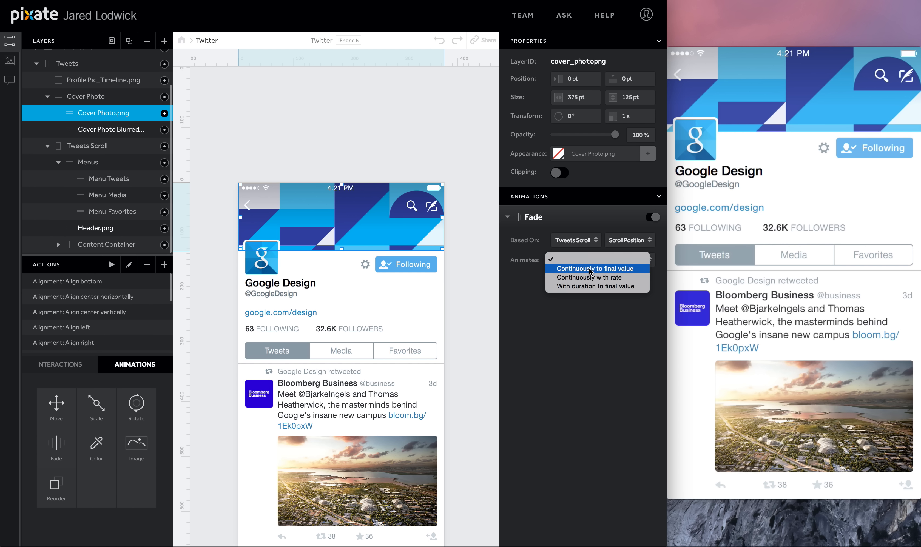
left_click(591, 269)
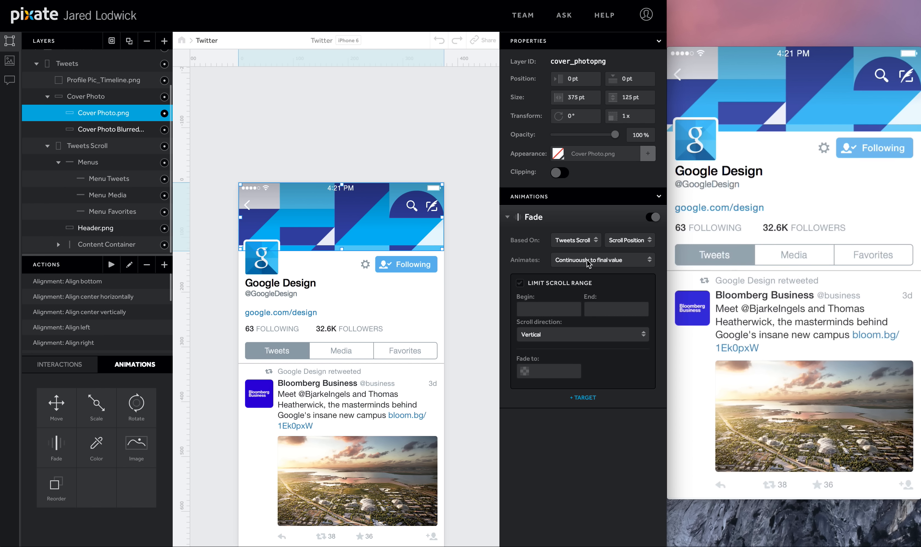
Set the cover photo Fade's scroll range to begin at 97 pt and end at 127 pt
left_click(537, 313)
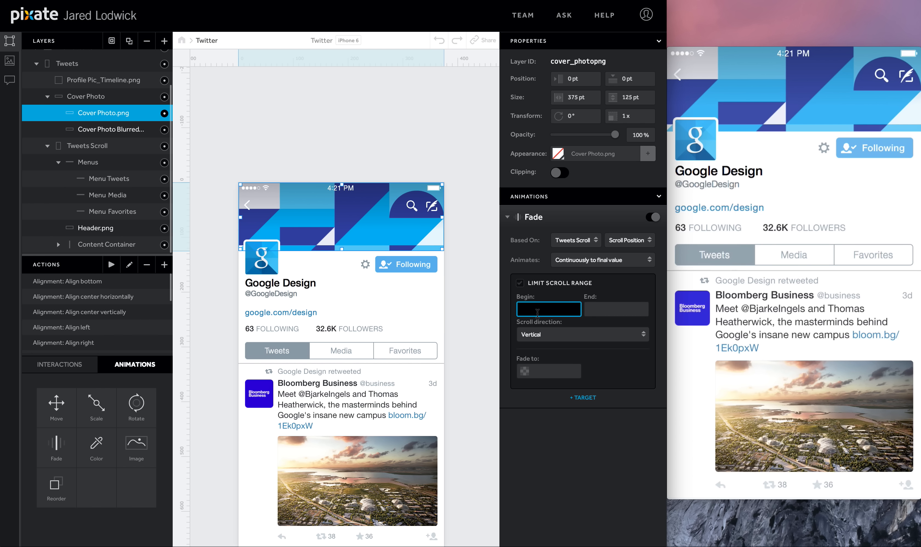
type("97")
key("Tab")
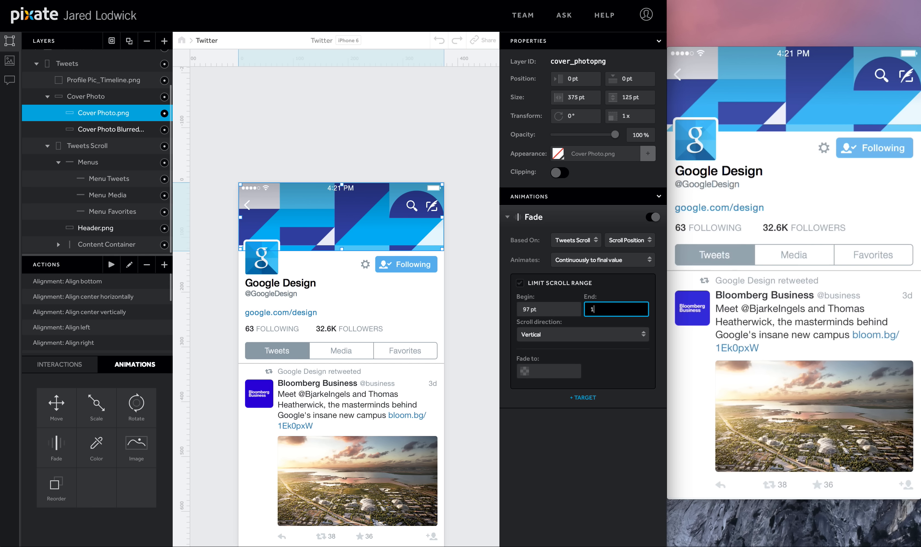
type("127")
key("Return")
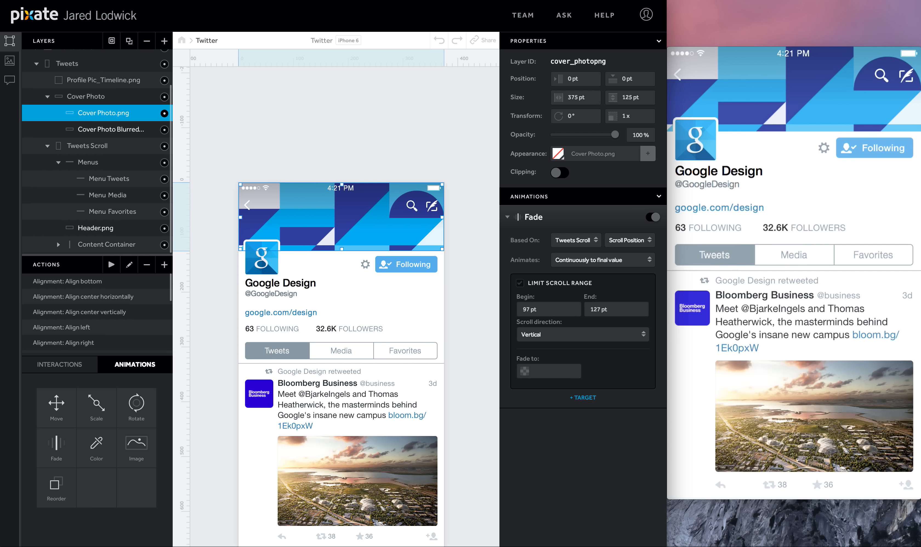
Examine in the device preview how the cover photo and profile header line up across the fade's scroll range
scroll(794, 272, "down", 1)
scroll(794, 273, "up", 1)
scroll(794, 273, "down", 2)
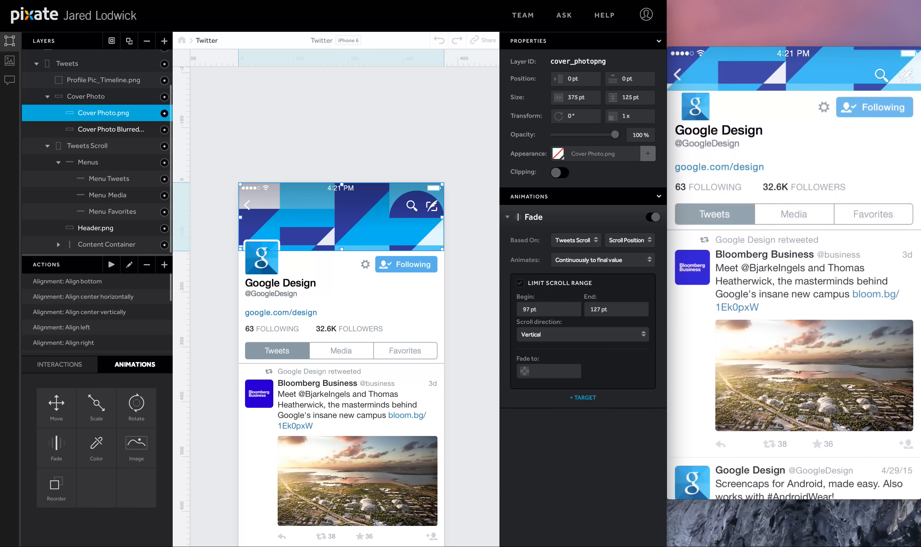
scroll(794, 273, "down", 5)
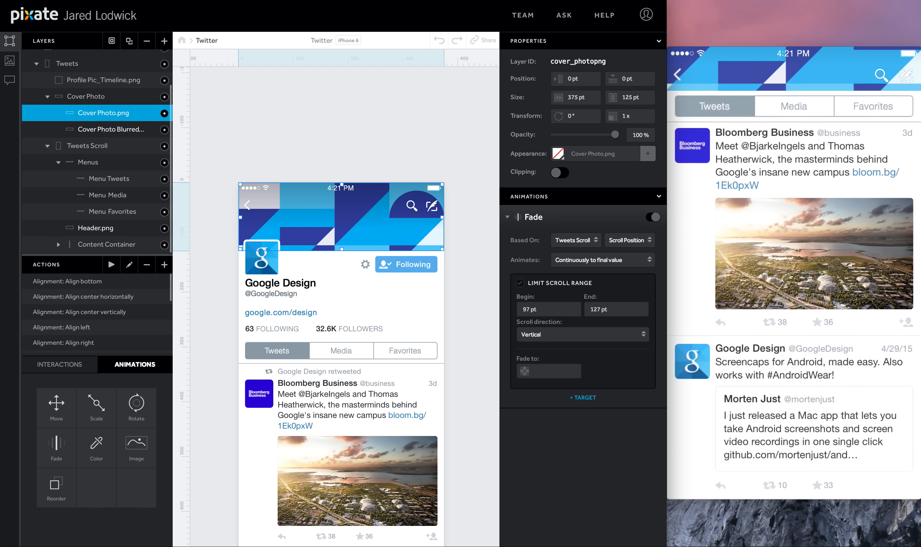
scroll(794, 273, "up", 5)
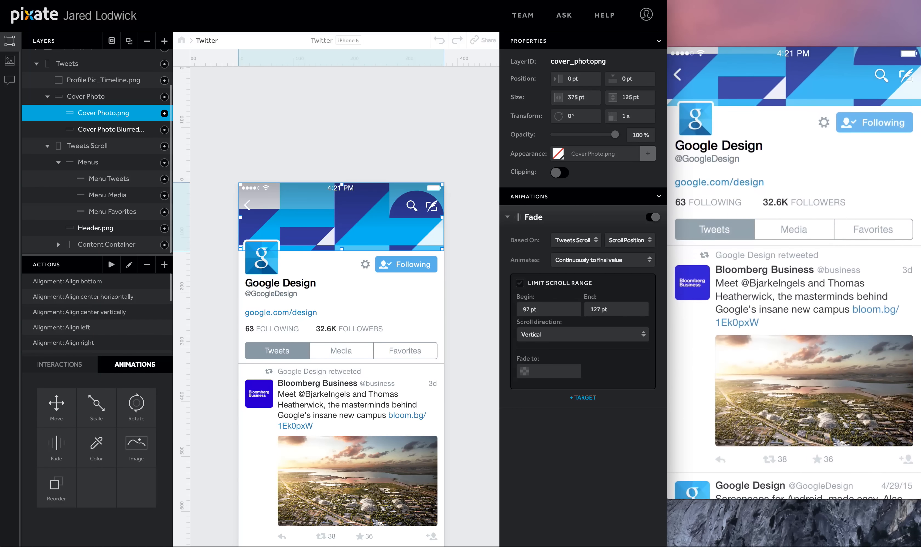
scroll(793, 272, "down", 2)
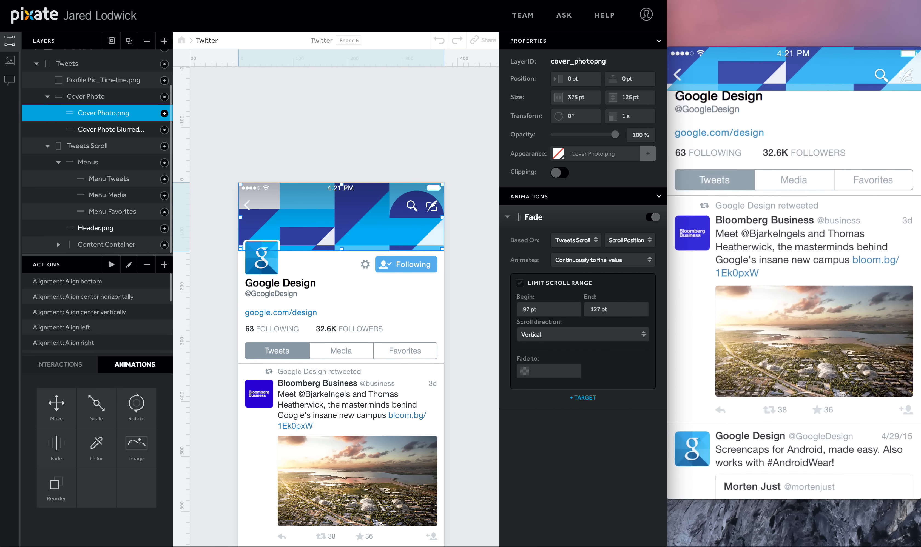
scroll(793, 273, "up", 1)
scroll(794, 273, "down", 1)
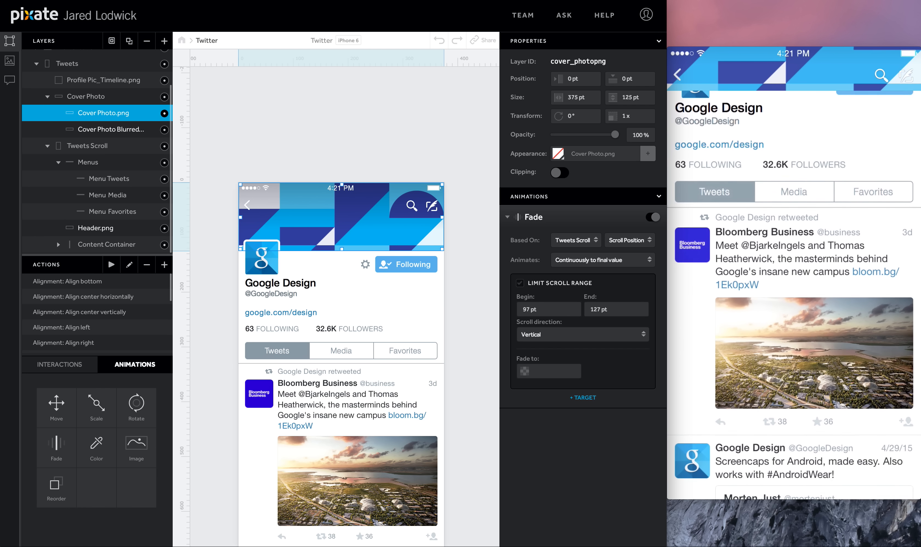
scroll(794, 272, "up", 1)
scroll(793, 273, "down", 1)
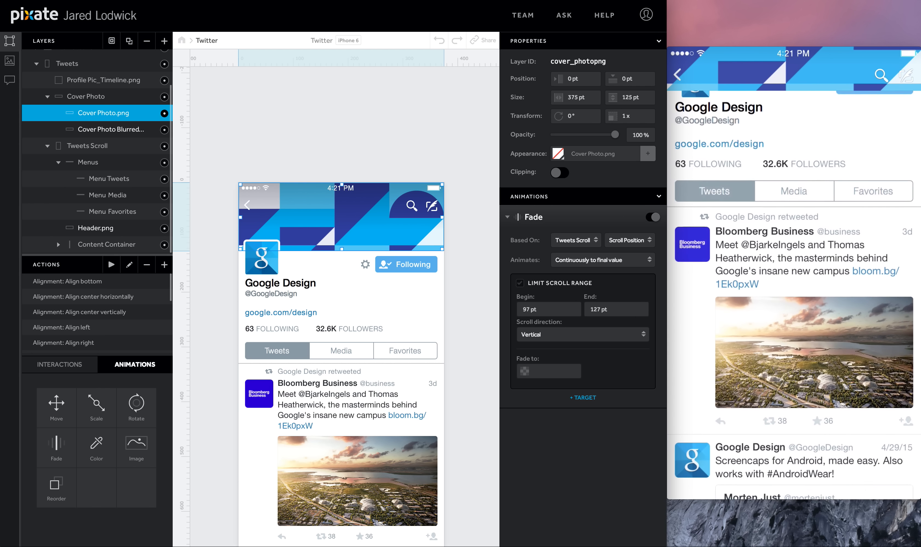
scroll(794, 272, "up", 1)
scroll(794, 272, "down", 1)
scroll(794, 272, "up", 1)
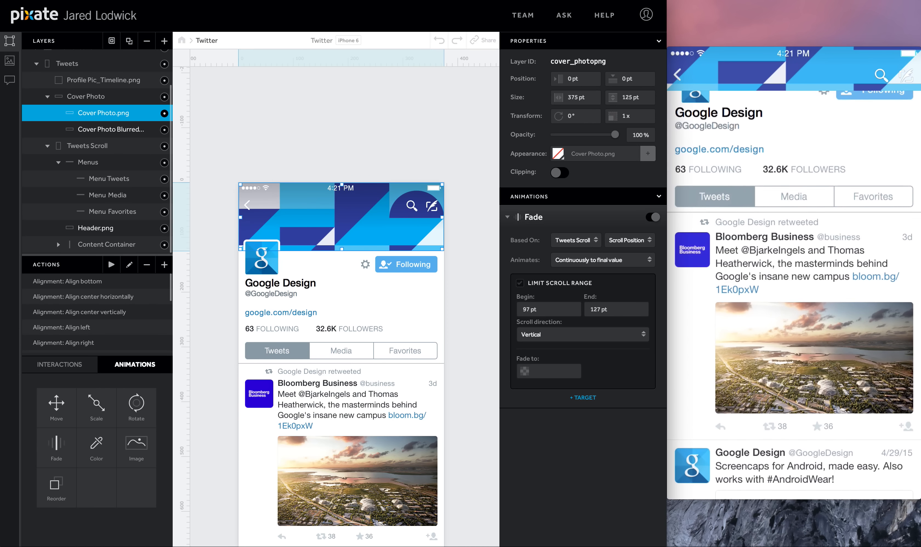
scroll(793, 273, "up", 2)
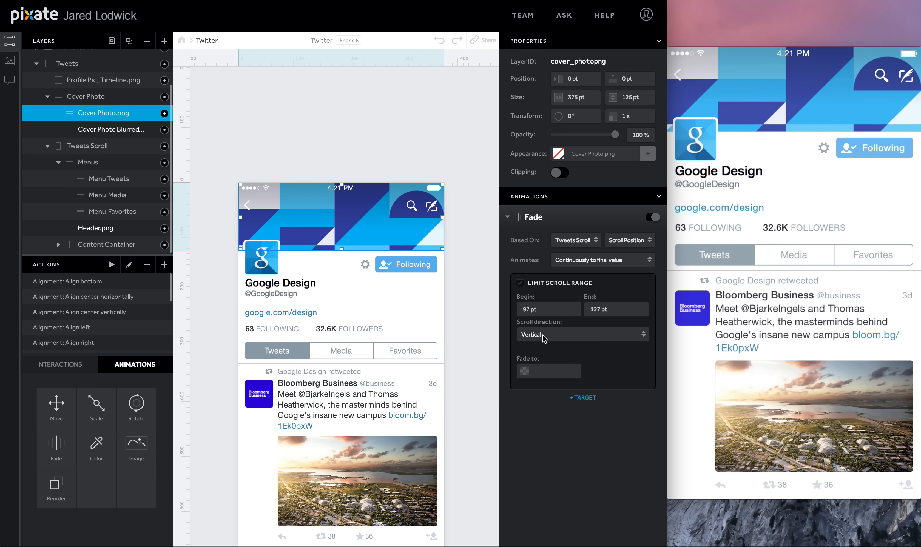
Set the Fade to value of Cover Photo.png's animation to 0%
left_click(544, 368)
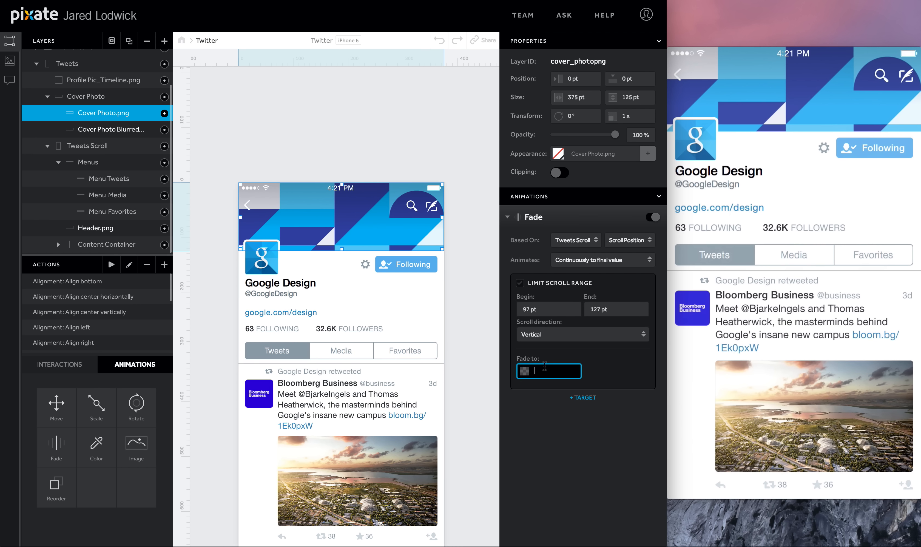
type("0")
key("Return")
Test the cover photo's fade into its blurred version in the device preview while scrolling the timeline back and forth
scroll(794, 273, "down", 1)
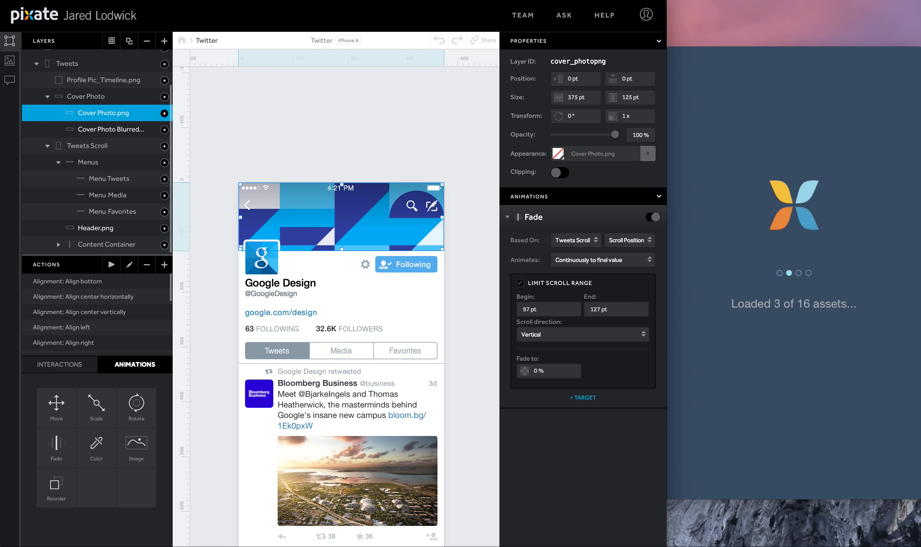
scroll(793, 273, "down", 2)
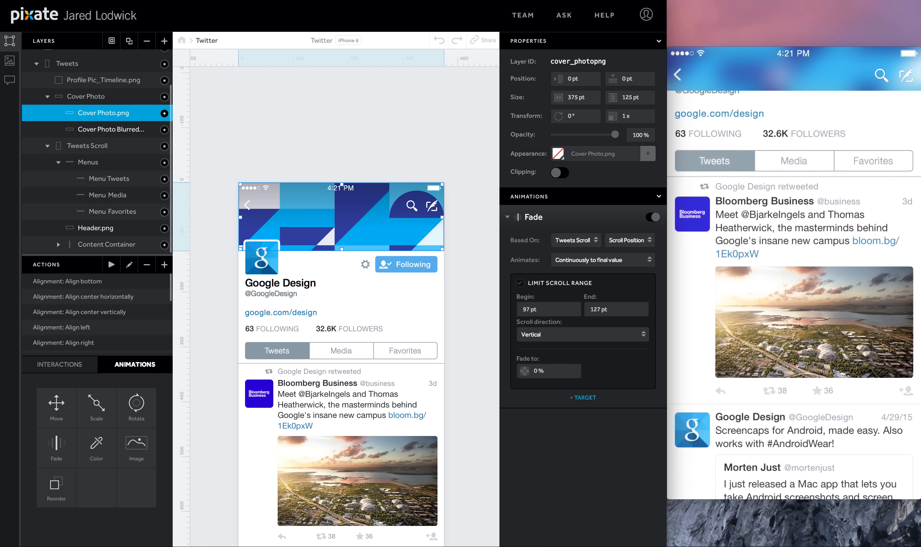
scroll(793, 294, "down", 1)
scroll(794, 273, "down", 1)
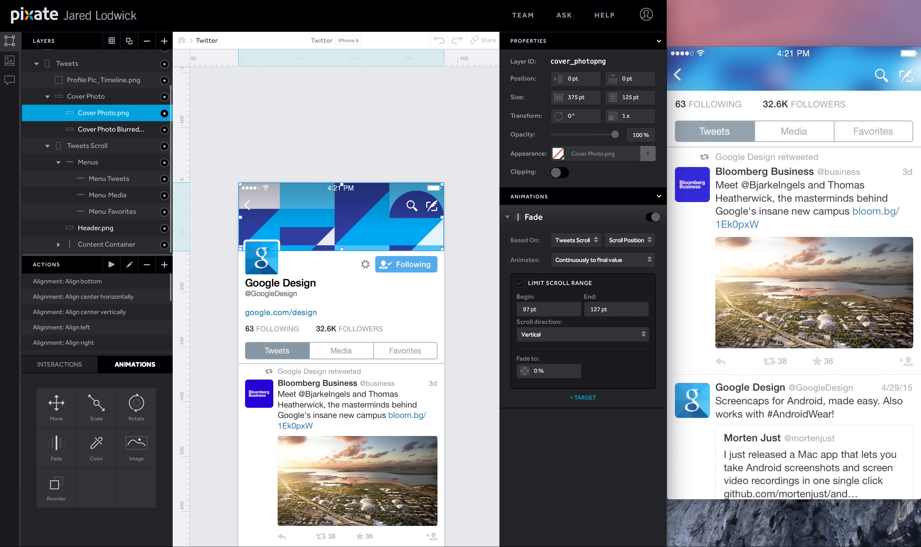
scroll(794, 272, "up", 2)
scroll(793, 273, "down", 2)
scroll(794, 272, "up", 2)
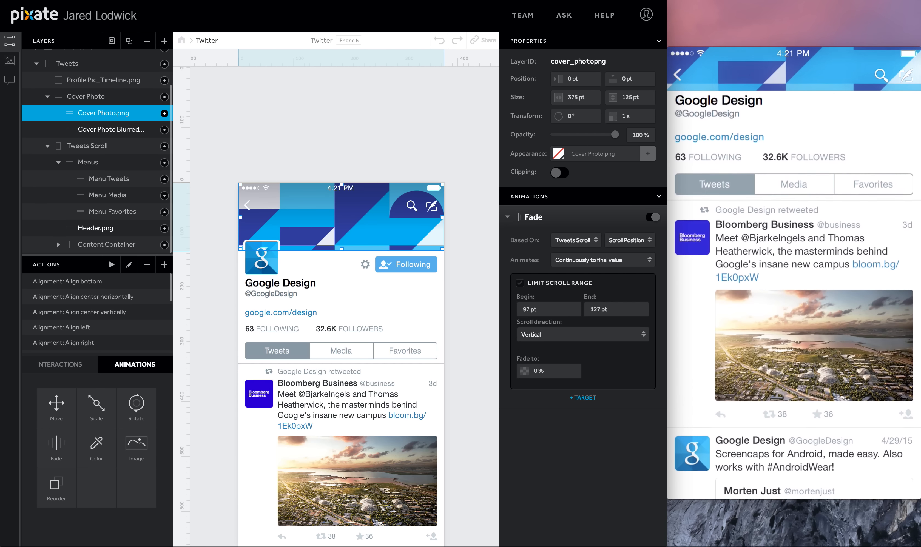
scroll(794, 273, "down", 1)
scroll(793, 272, "up", 1)
scroll(794, 273, "up", 1)
scroll(793, 272, "down", 1)
scroll(793, 273, "up", 2)
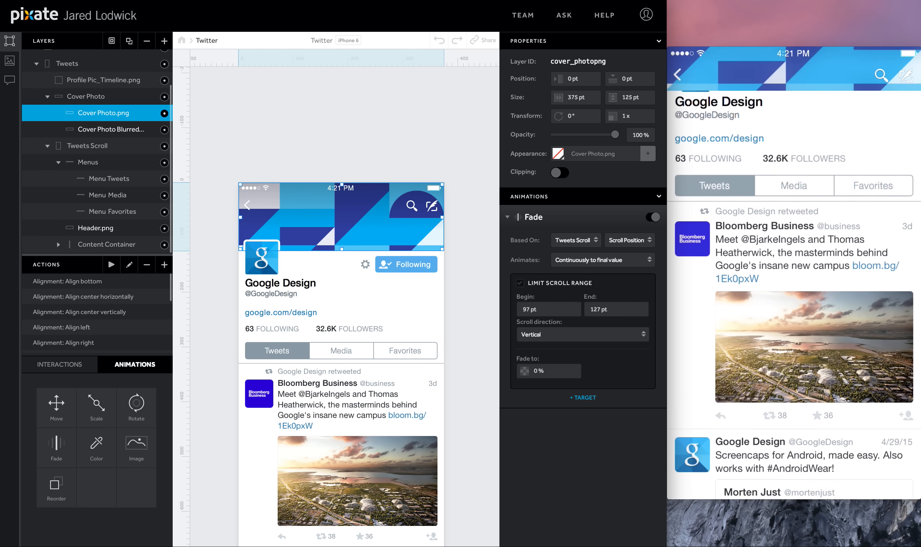
scroll(794, 272, "down", 2)
scroll(794, 273, "down", 1)
scroll(794, 272, "up", 3)
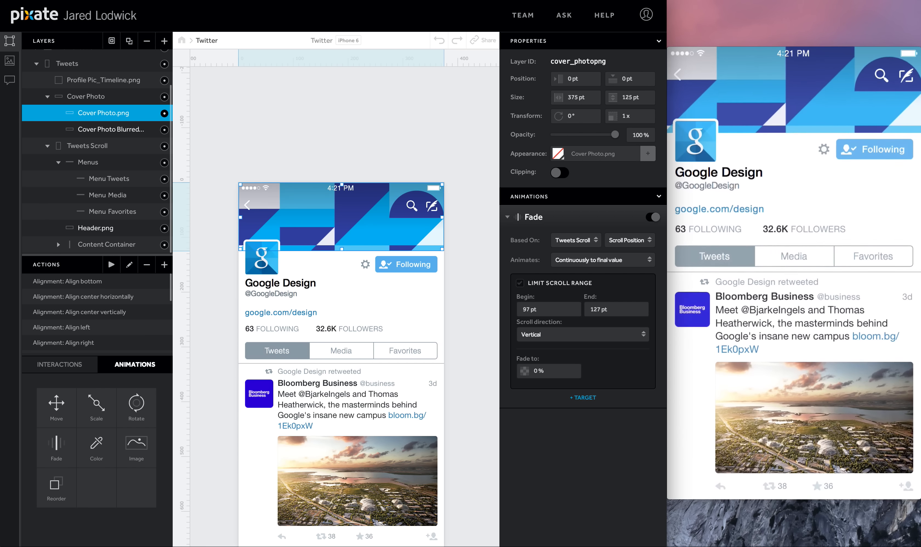
scroll(793, 273, "down", 3)
scroll(793, 272, "up", 3)
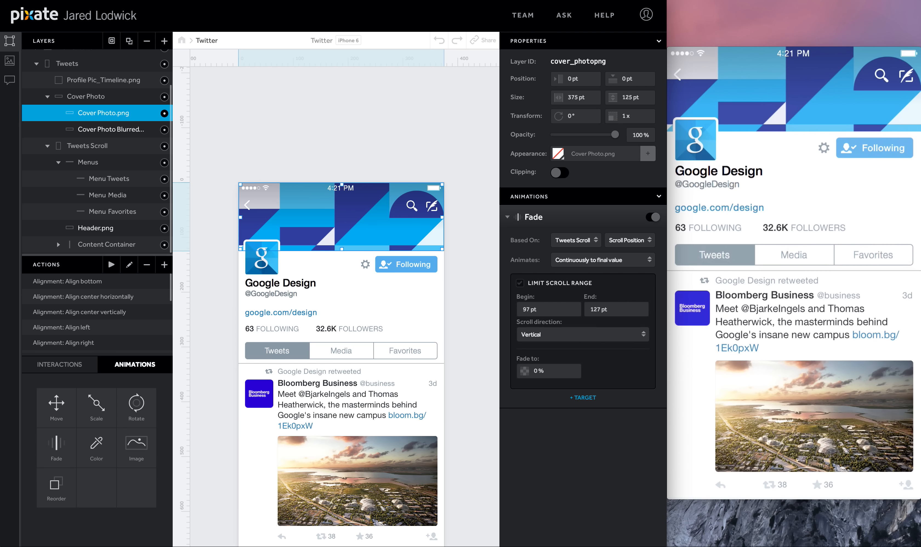
scroll(794, 272, "down", 2)
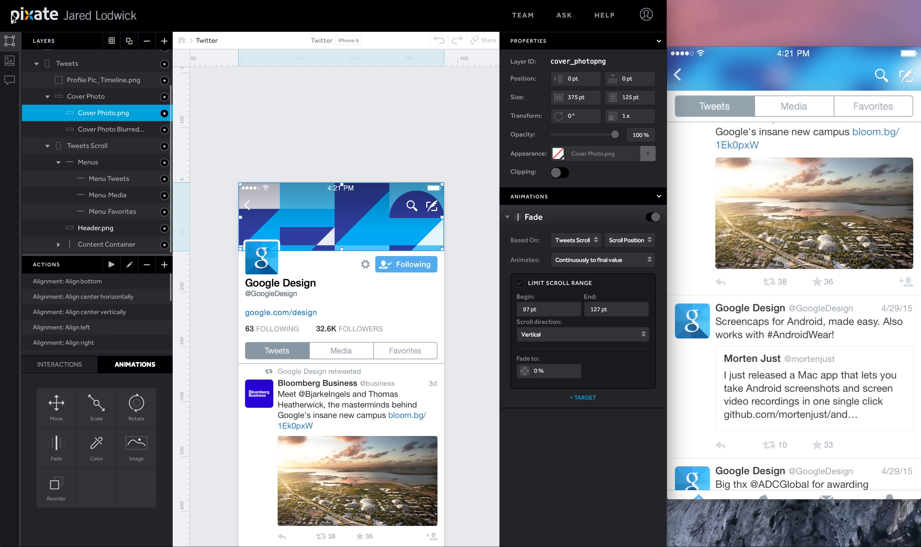
Place the assets Tweets Header.png, Favorites Header.png and Media Header.png on the canvas beside the profile picture
left_click(9, 60)
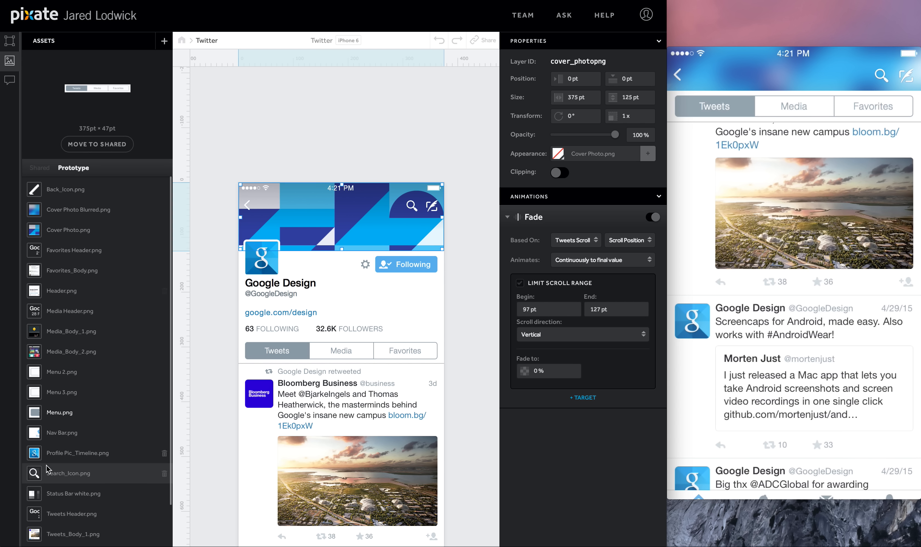
left_click(48, 518)
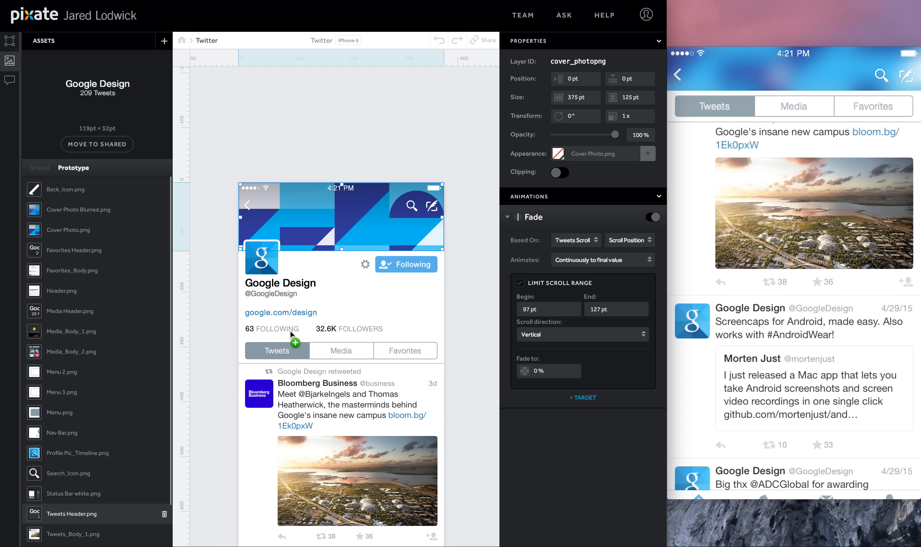
left_click_drag(290, 331, 342, 262)
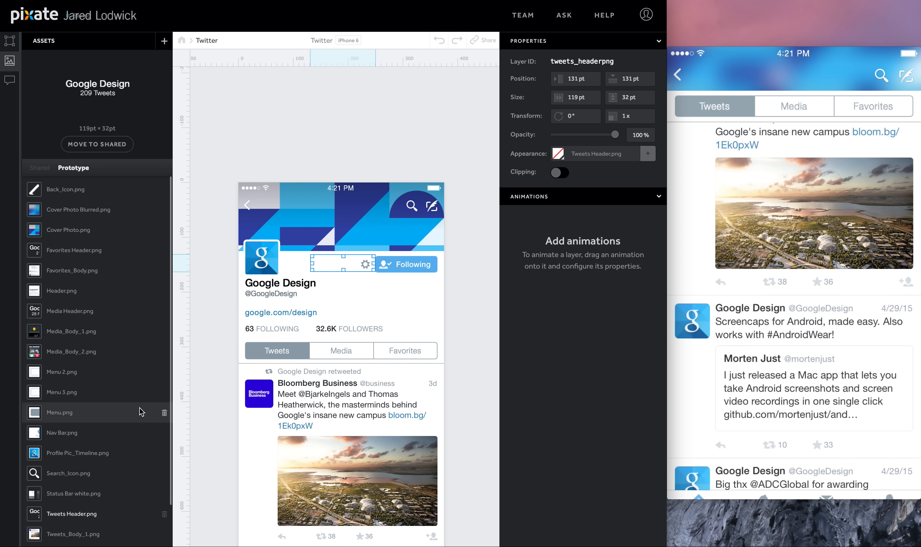
left_click_drag(63, 255, 343, 269)
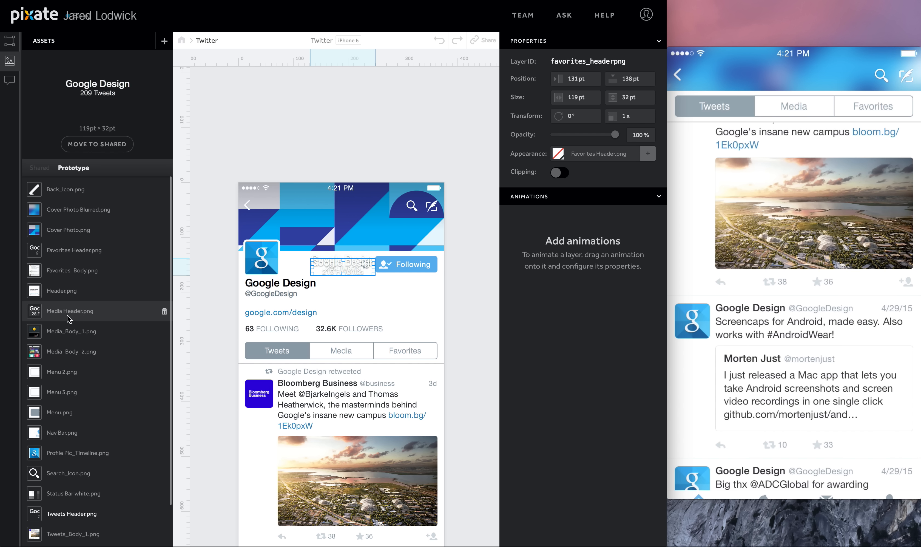
left_click_drag(69, 319, 344, 273)
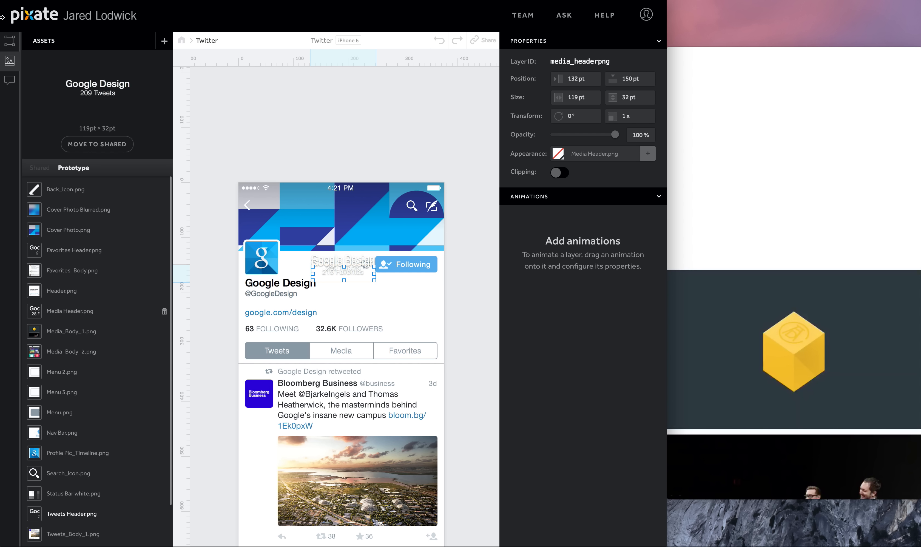
Nest the Tweets, Favorites and Media header layers inside the Cover Photo group, above Cover Photo.png
left_click(9, 40)
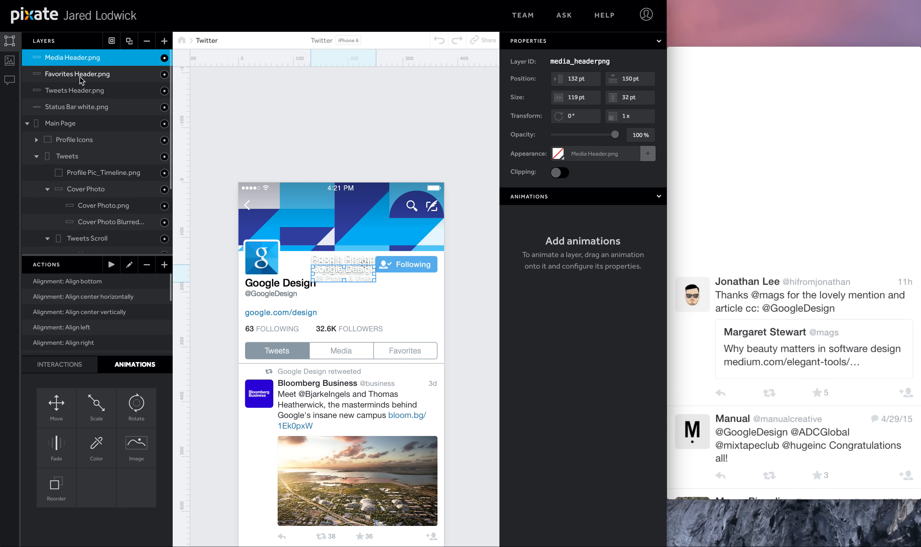
left_click_drag(80, 91, 89, 195)
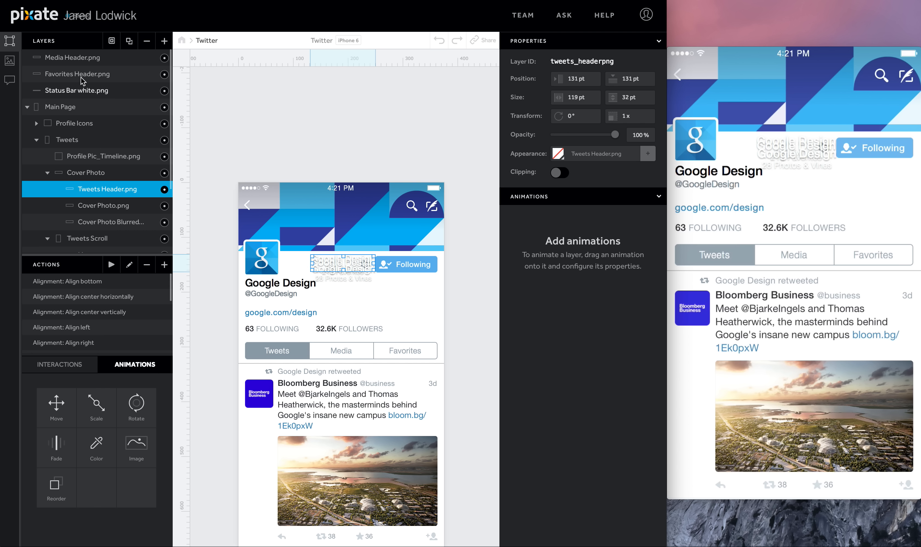
left_click_drag(83, 80, 90, 165)
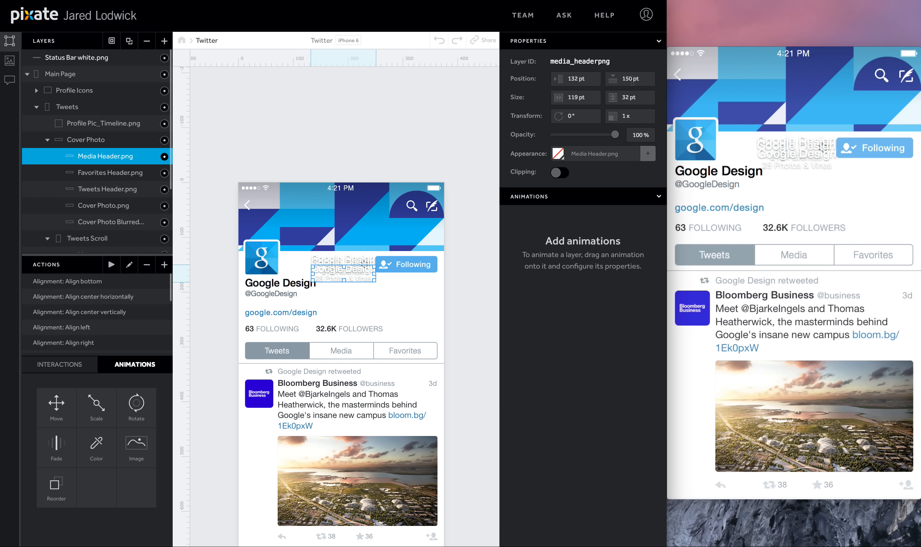
Set the vertical position of Media Header.png and Favorites Header.png to 174 pt
left_click(632, 80)
type("1")
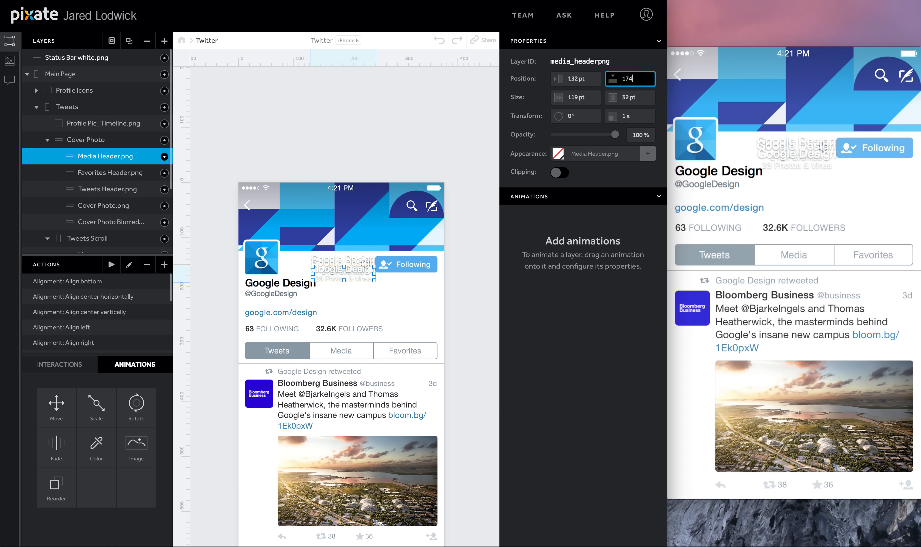
type("74")
key("Tab")
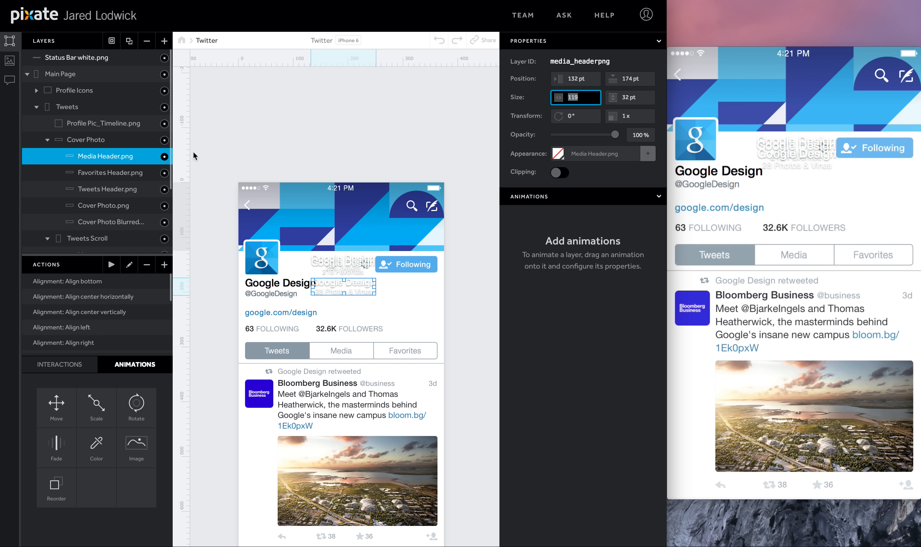
left_click(149, 173)
left_click(623, 76)
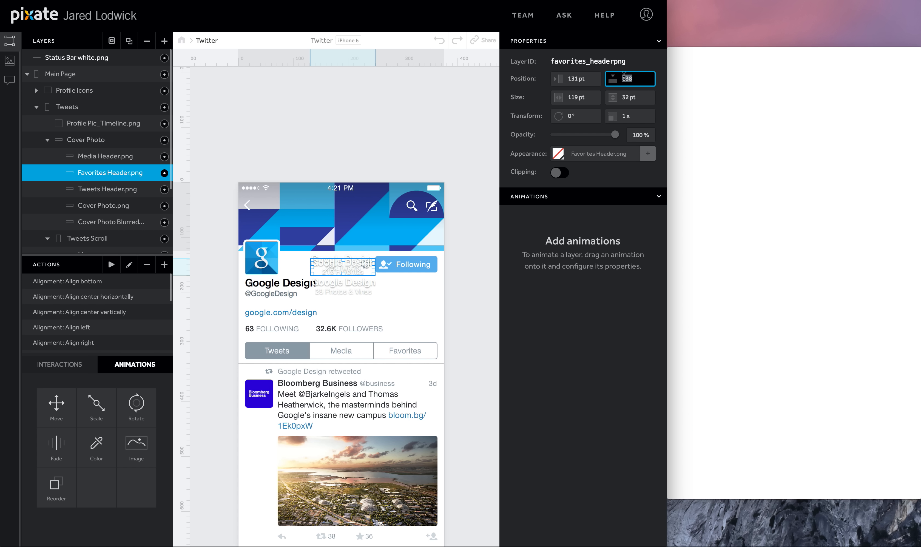
type("174")
key("Tab")
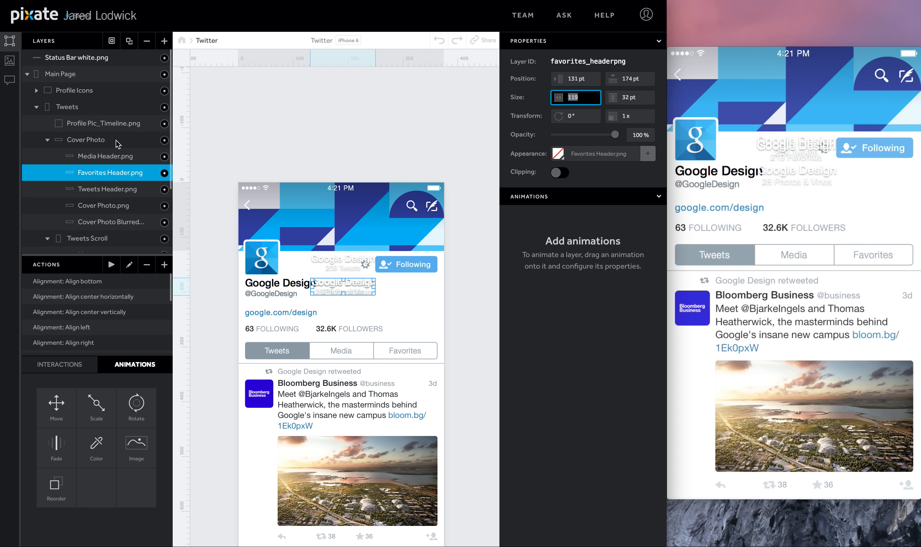
Set the vertical position of Tweets Header.png to 174 pt
left_click(108, 189)
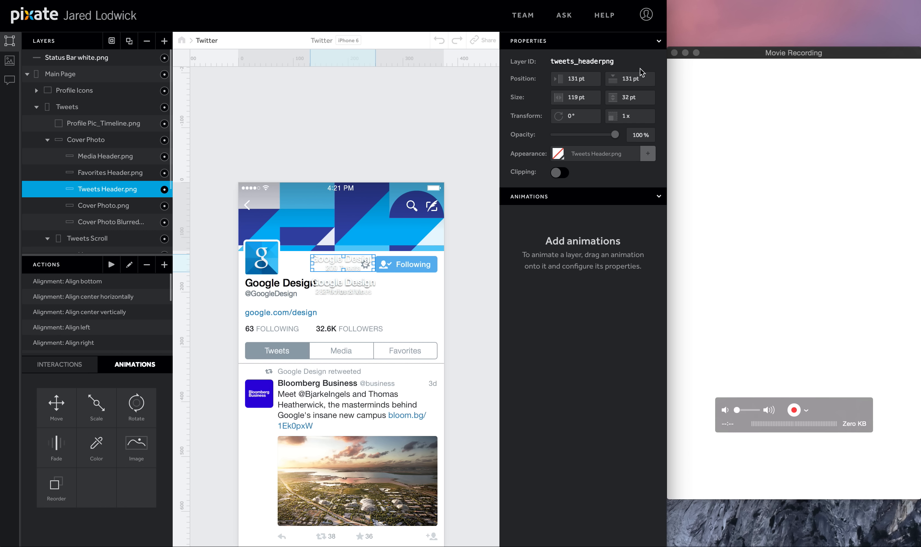
left_click(635, 79)
type("17")
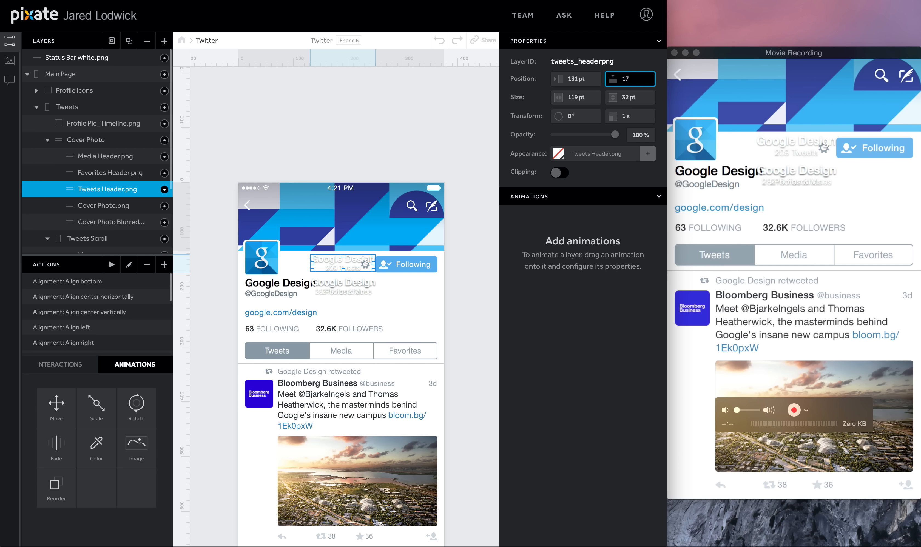
type("4")
key("Tab")
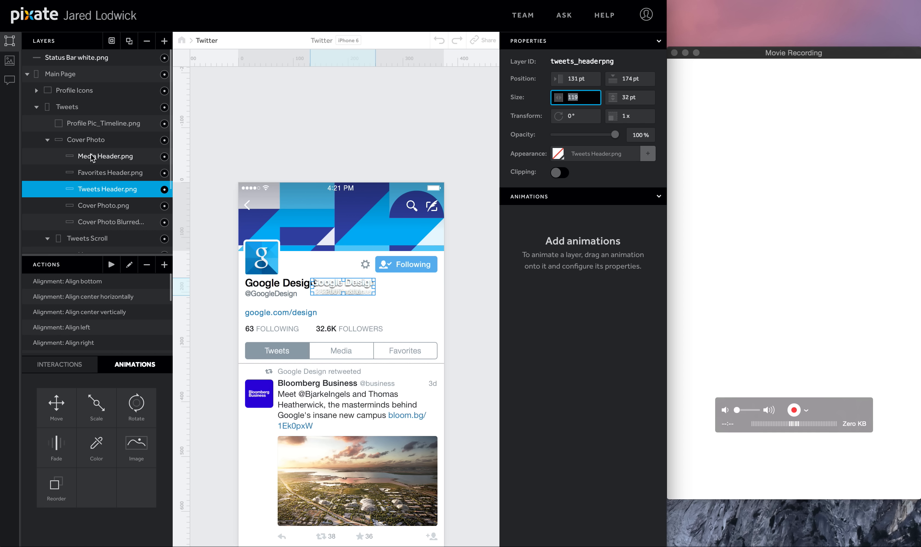
Set the horizontal position of the Favorites, Media and Tweets header layers to 128 pt
left_click(99, 173)
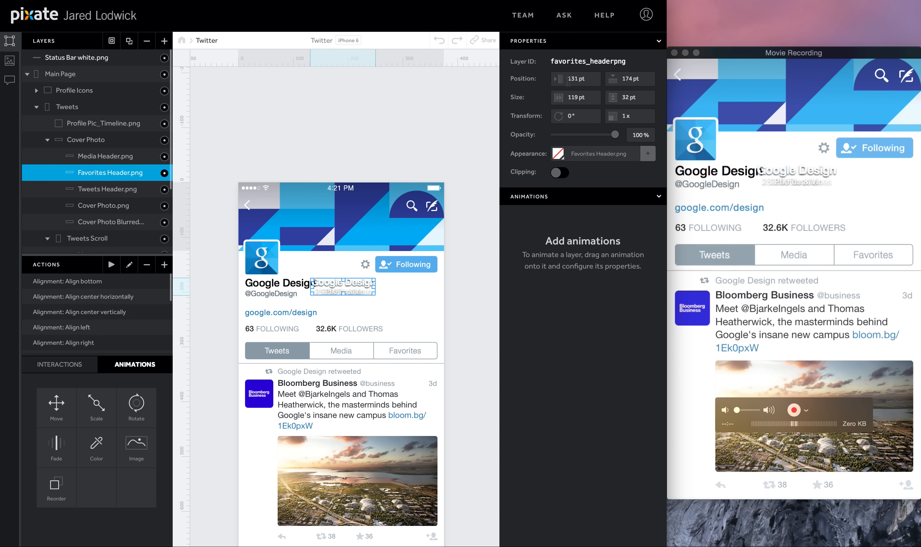
left_click(573, 83)
type("128")
key("Tab")
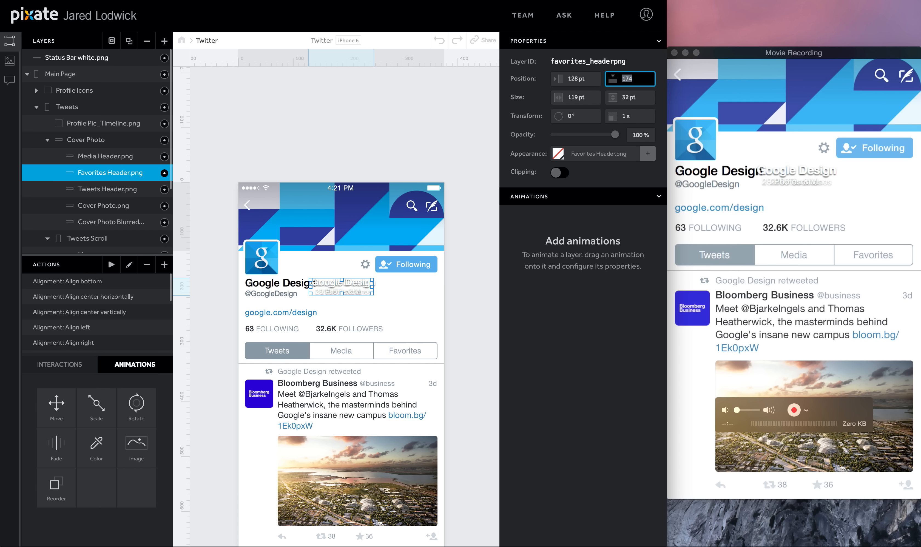
left_click(130, 158)
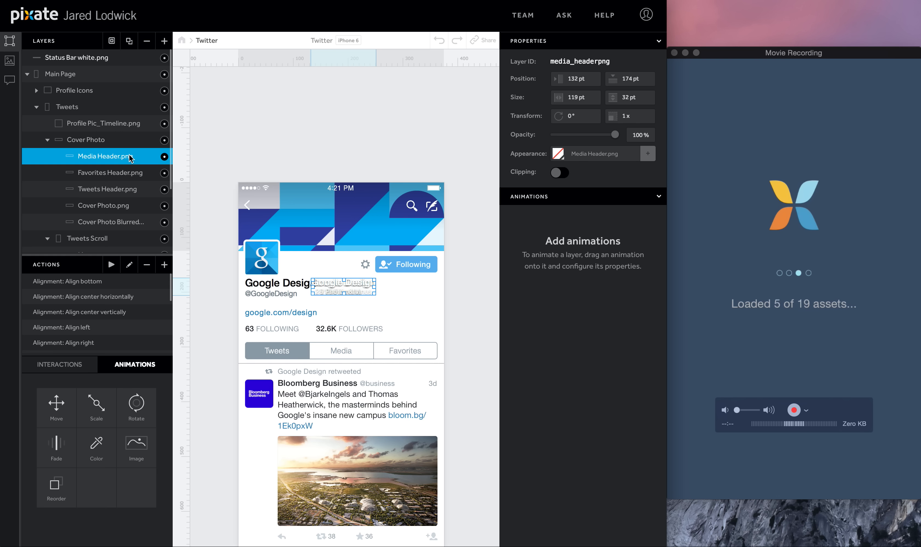
left_click(573, 79)
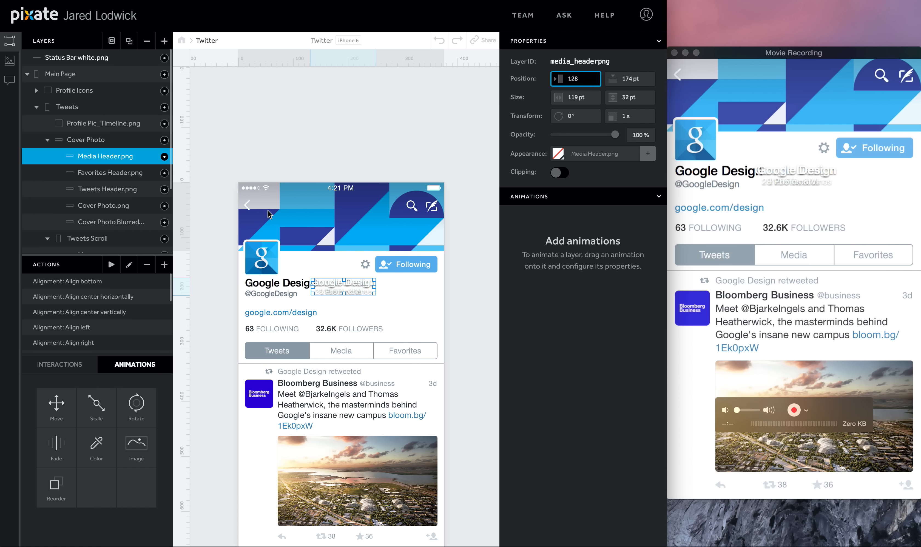
type("128")
left_click(119, 192)
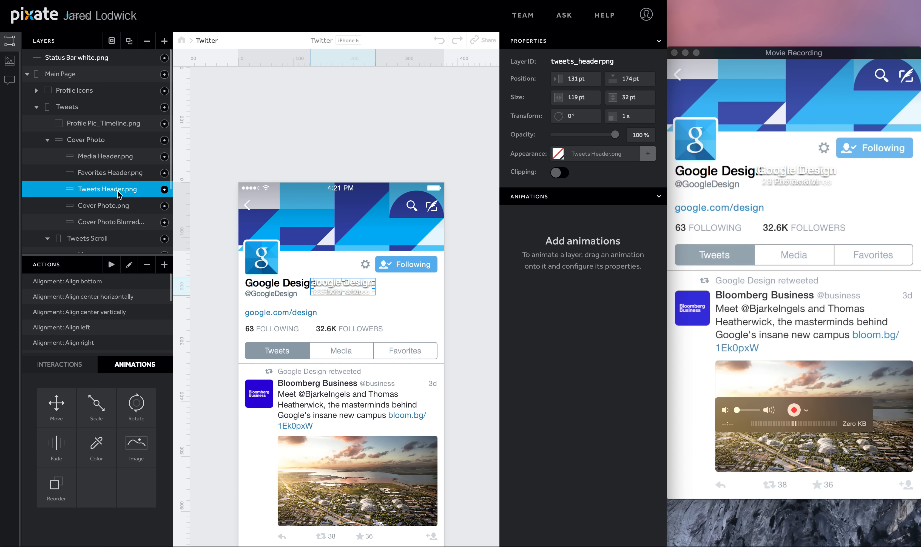
left_click(584, 76)
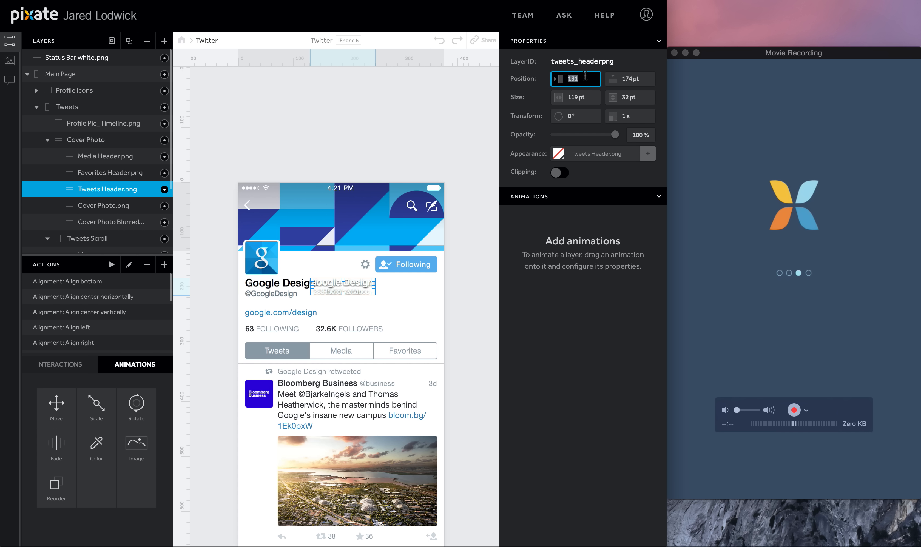
type("128")
key("Tab")
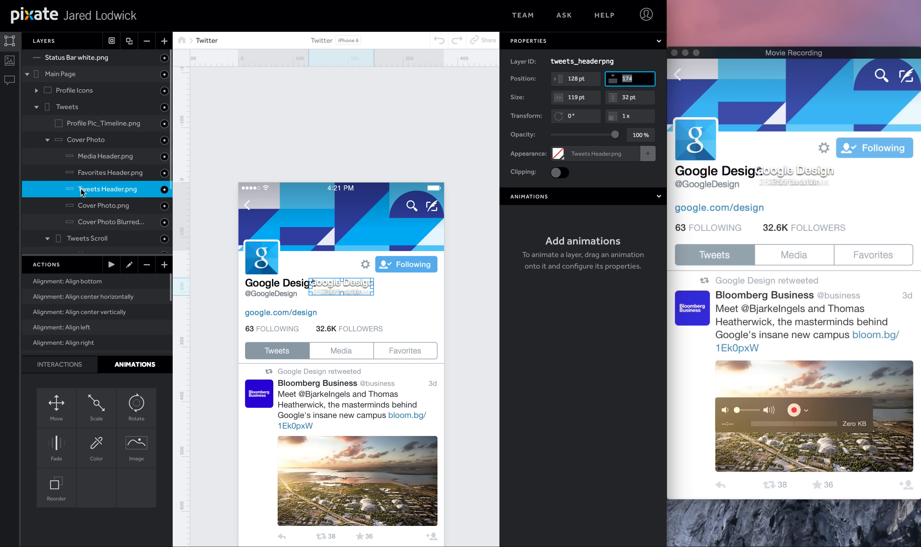
Add a Move animation to each of Tweets Header.png, Favorites Header.png and Media Header.png
left_click_drag(56, 403, 104, 193)
left_click_drag(56, 403, 107, 173)
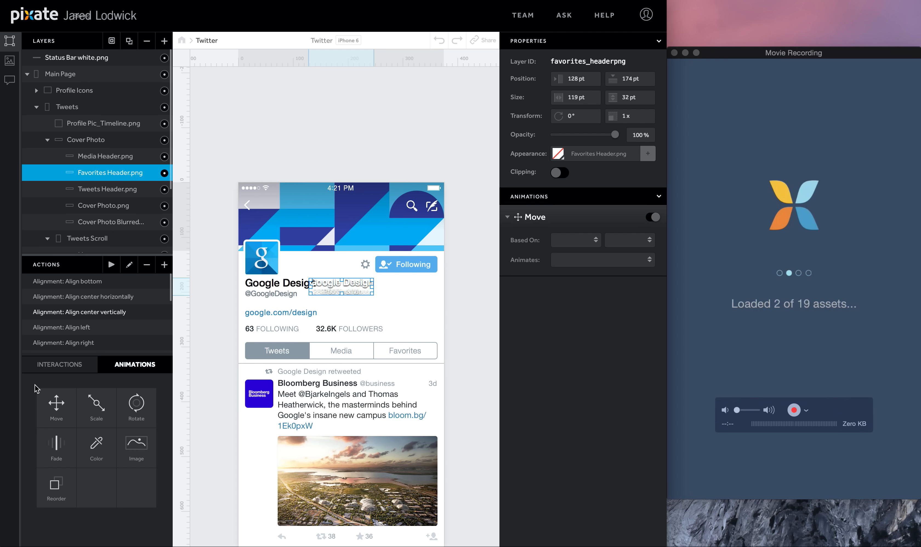
left_click_drag(56, 403, 90, 156)
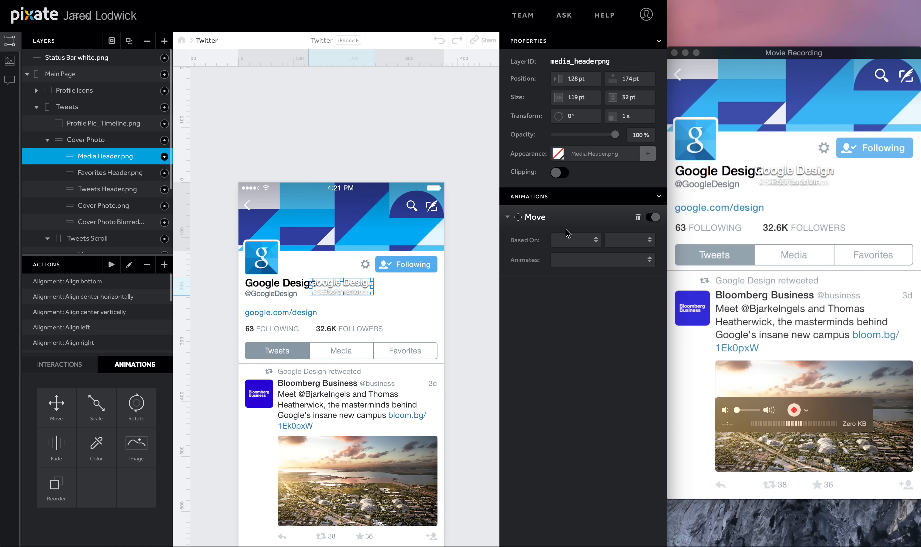
Base Media Header.png's Move animation on the Scroll Position of Tweets Scroll and animate it continuously with rate
left_click(585, 243)
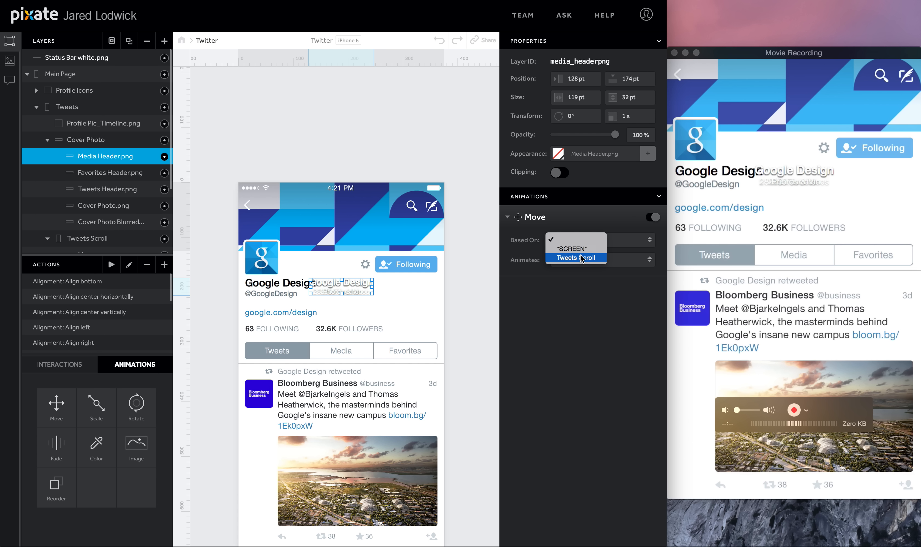
left_click(581, 258)
left_click(630, 241)
left_click(630, 250)
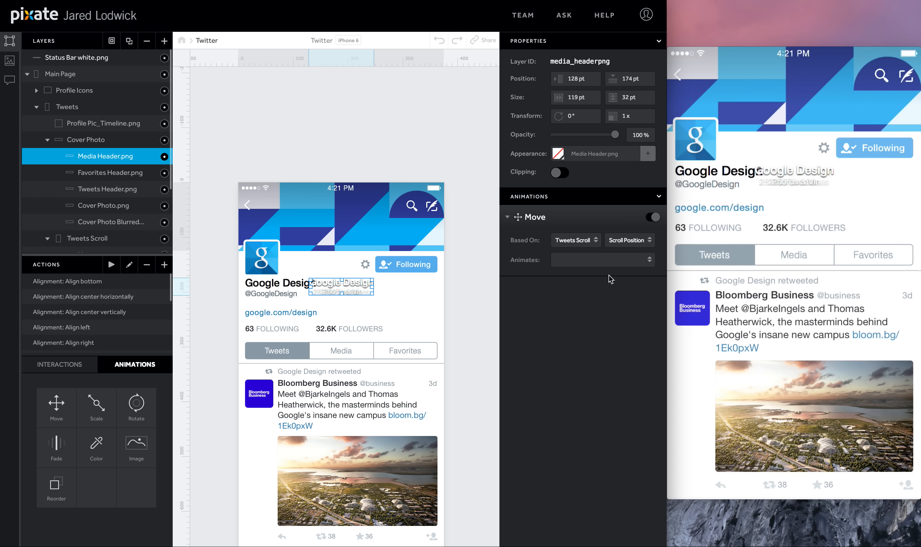
left_click(610, 258)
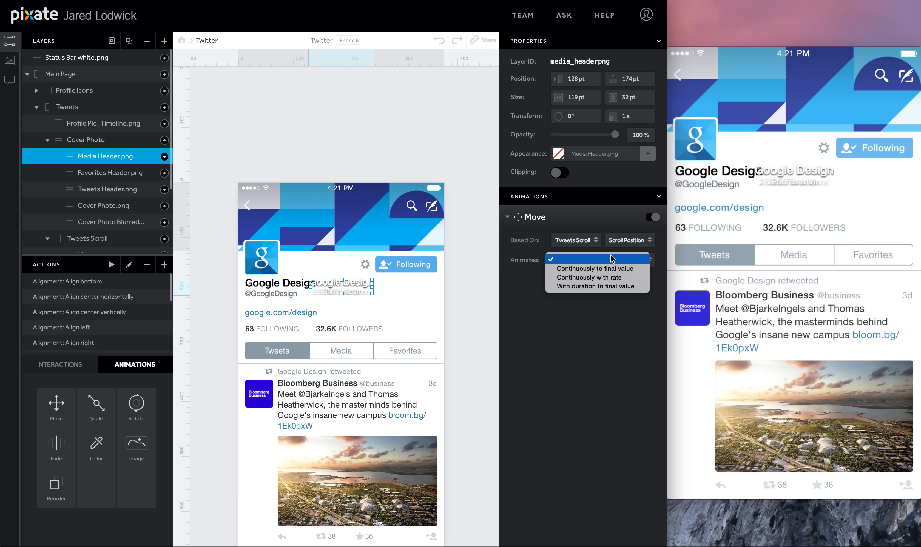
left_click(604, 277)
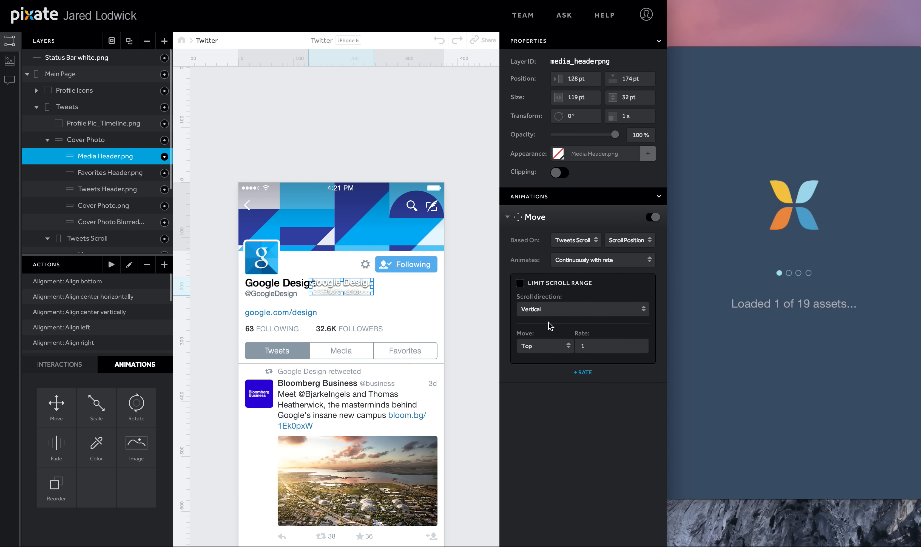
Limit the scroll range of Media Header.png's Move animation to 60–147 pt and set its rate to -1
left_click(520, 283)
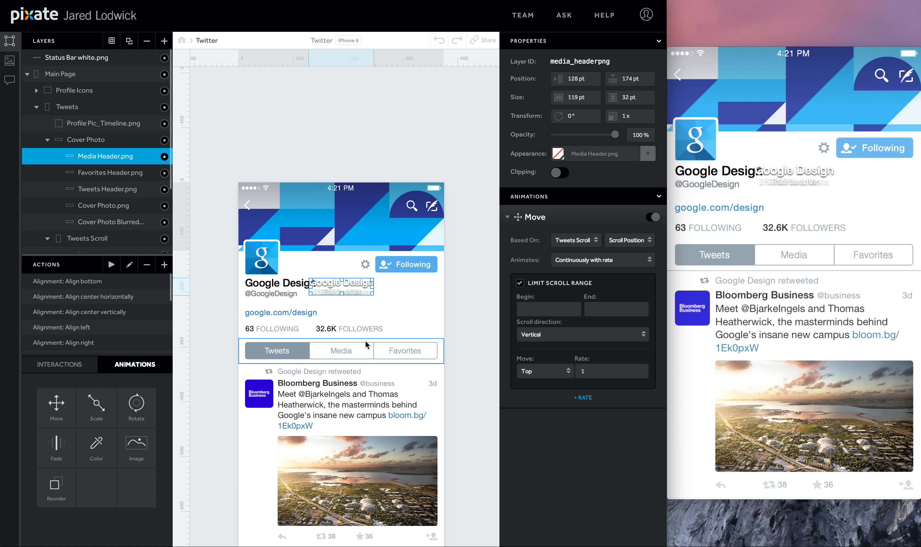
left_click(538, 306)
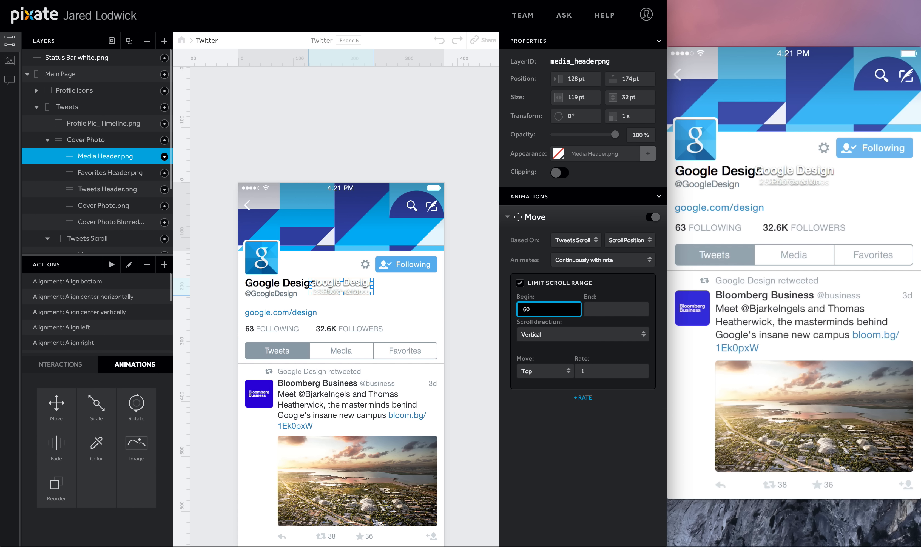
key("Tab")
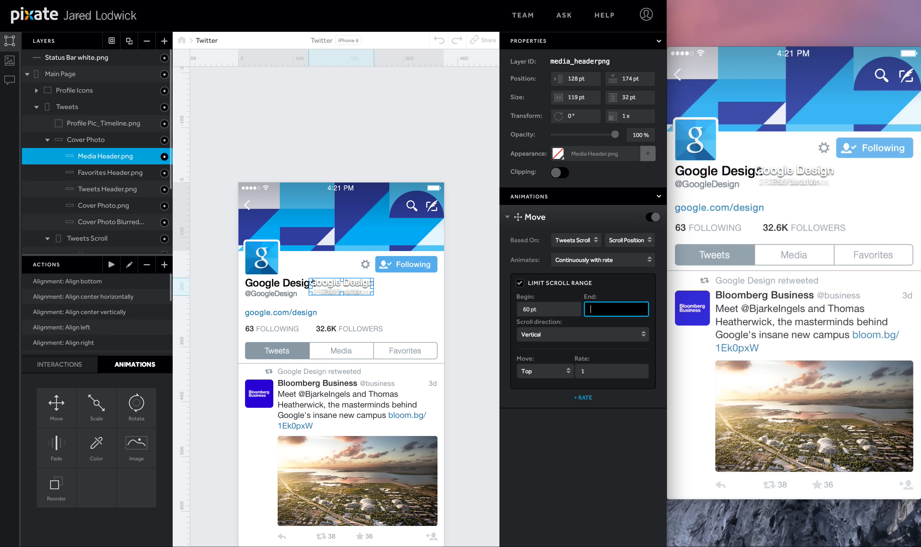
type("147")
key("Return")
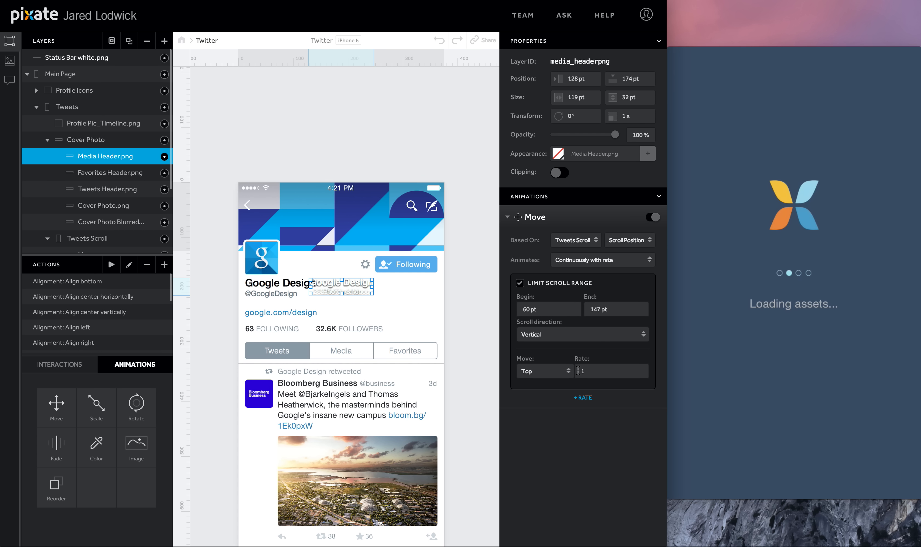
left_click(583, 371)
type("-")
key("Return")
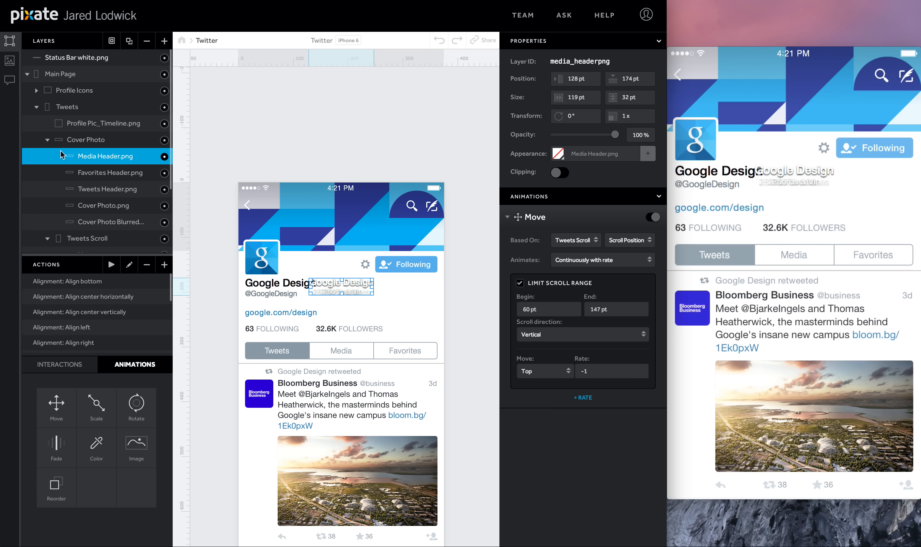
Base Favorites Header.png's Move animation on the Scroll Position of Tweets Scroll and animate it continuously with rate
left_click(90, 172)
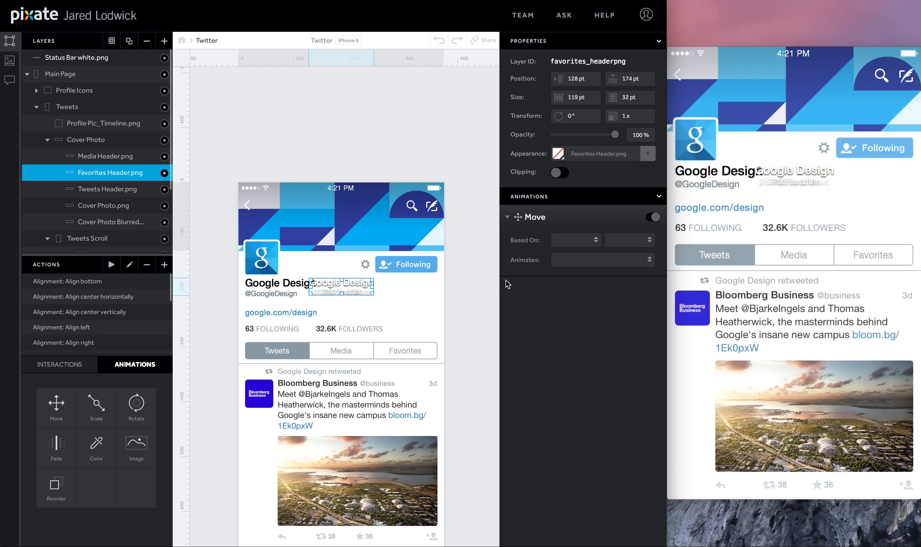
left_click(577, 241)
left_click(573, 250)
left_click(615, 242)
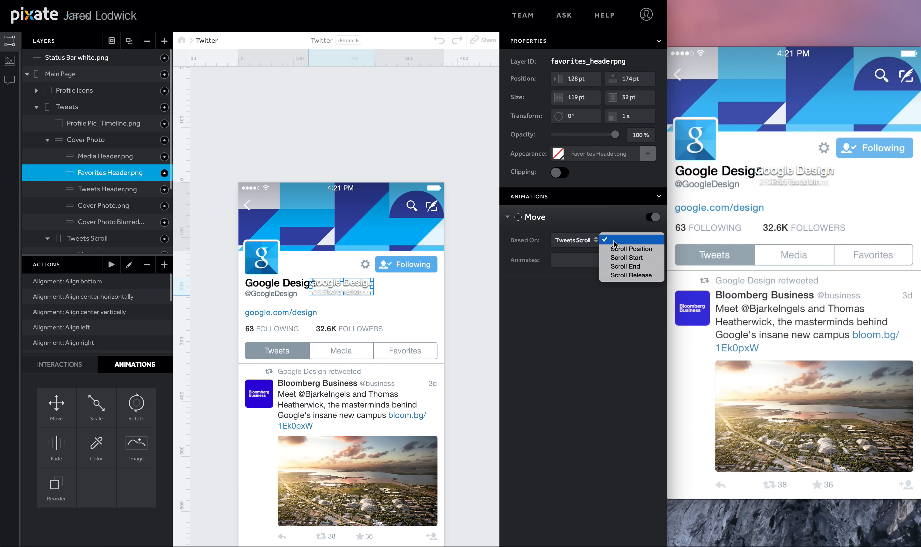
left_click(617, 250)
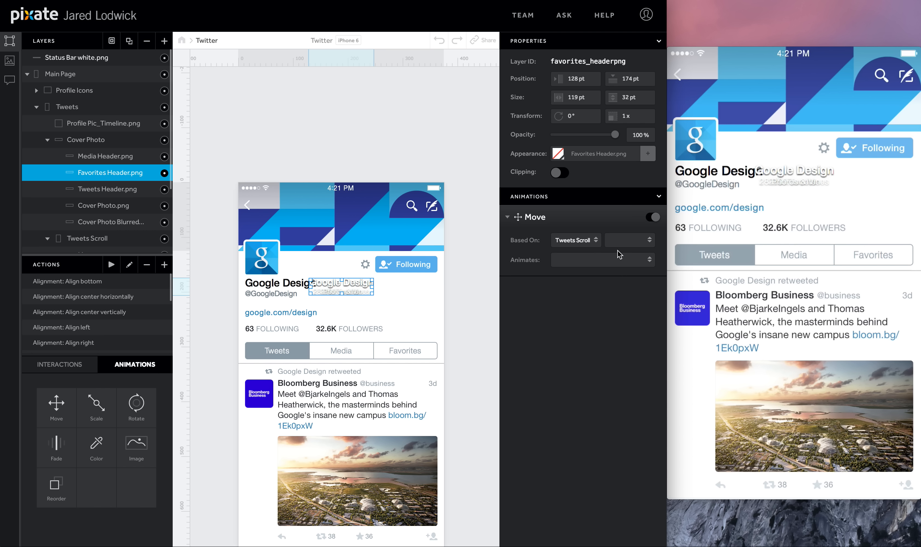
left_click(593, 261)
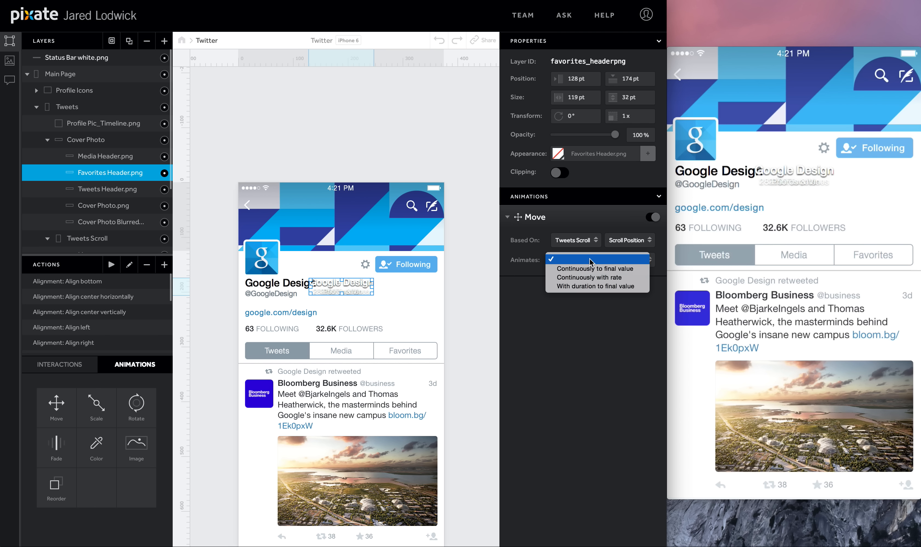
left_click(590, 281)
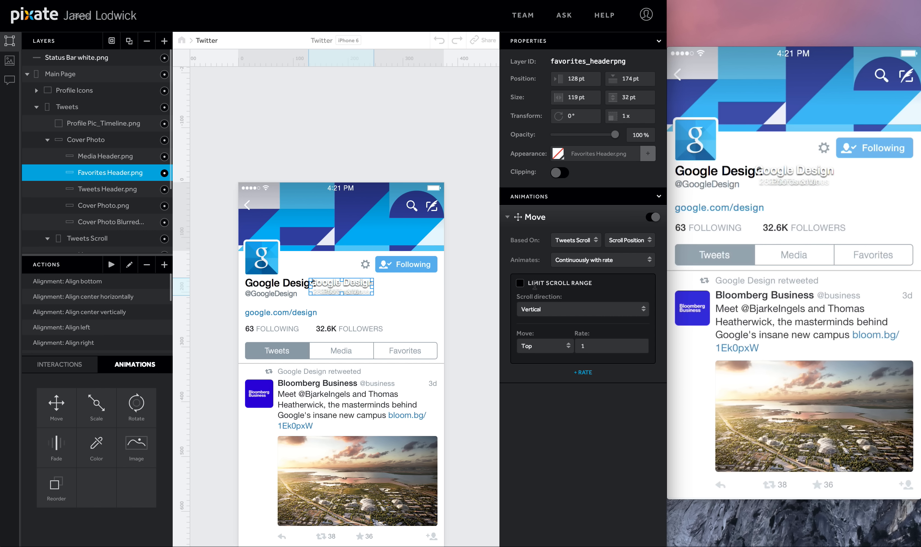
Limit the scroll range of Favorites Header.png's Move animation to 60–147 pt and set its rate to -1
left_click(520, 282)
left_click(536, 309)
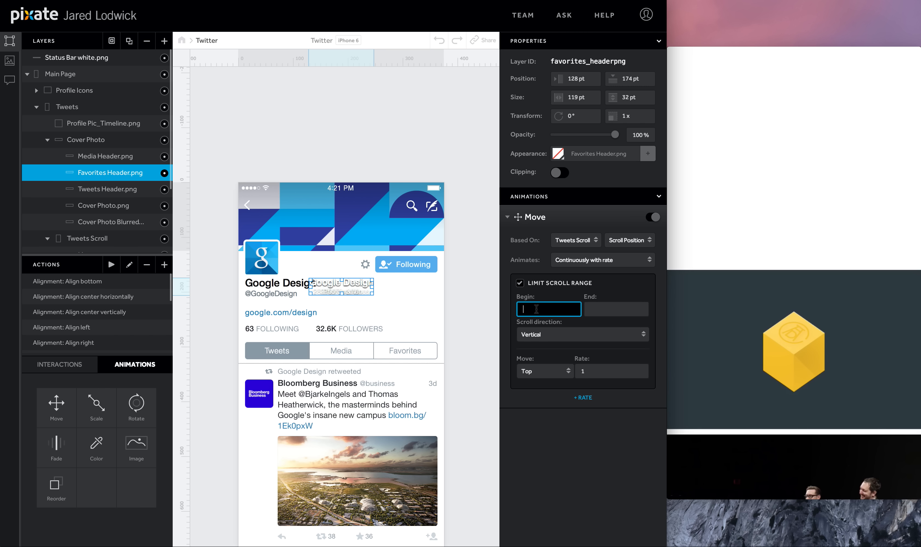
key("Tab")
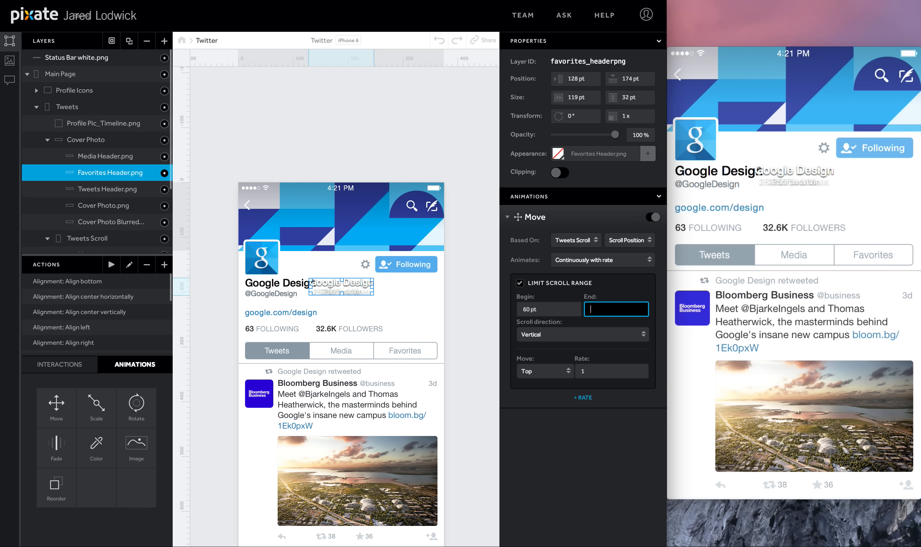
left_click(582, 371)
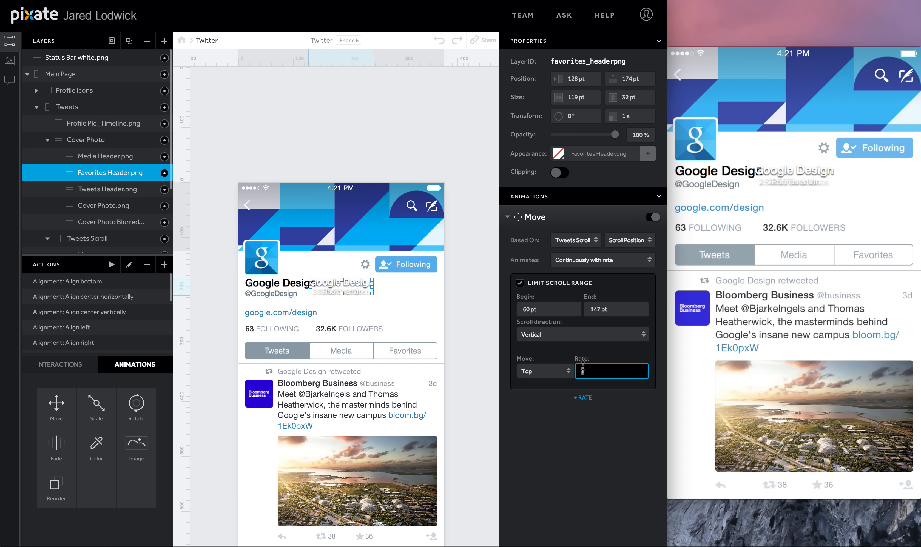
type("-1")
key("Return")
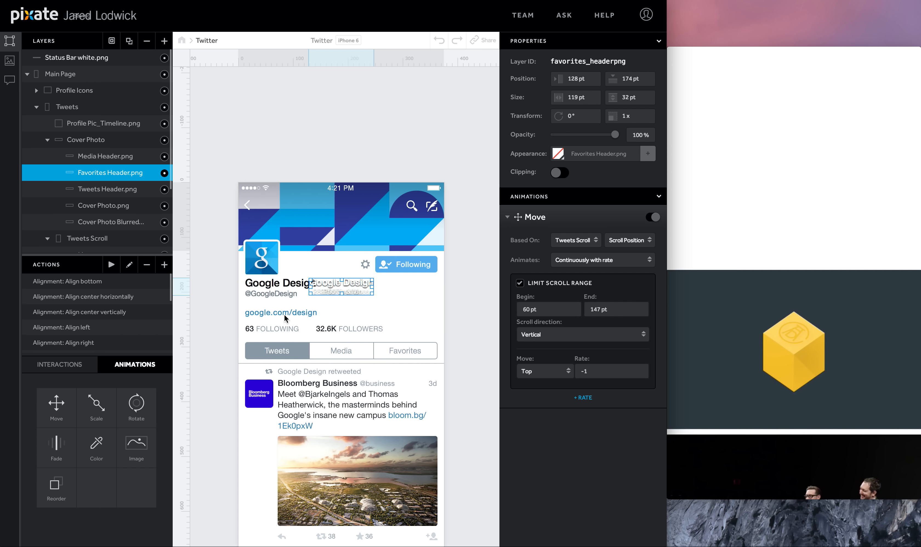
Base Tweets Header.png's Move animation on the Scroll Position of Tweets Scroll and animate it continuously with rate
left_click(127, 192)
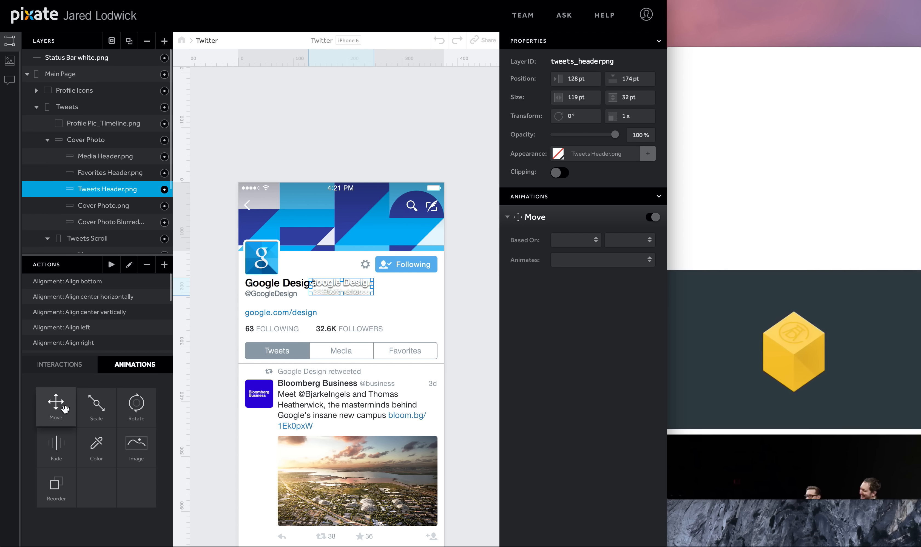
left_click(577, 239)
left_click(576, 261)
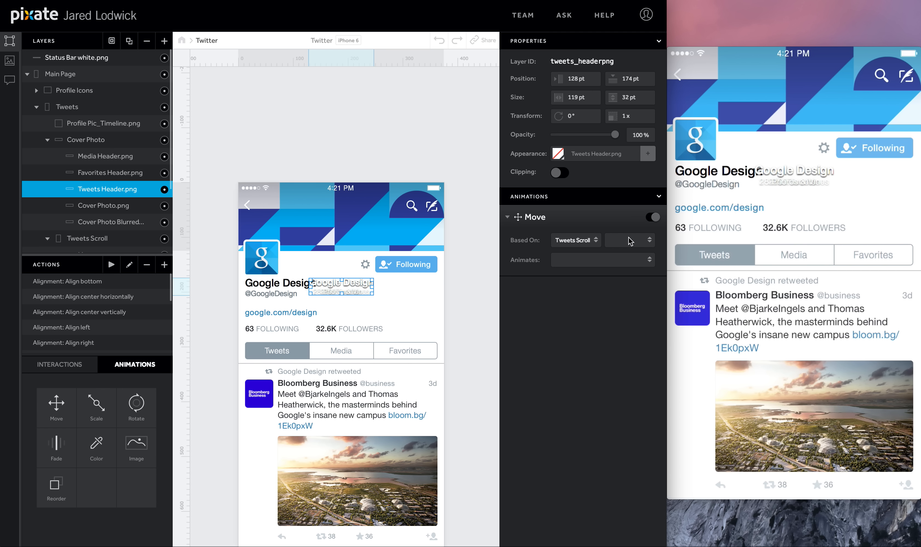
left_click(630, 241)
left_click(629, 249)
left_click(611, 264)
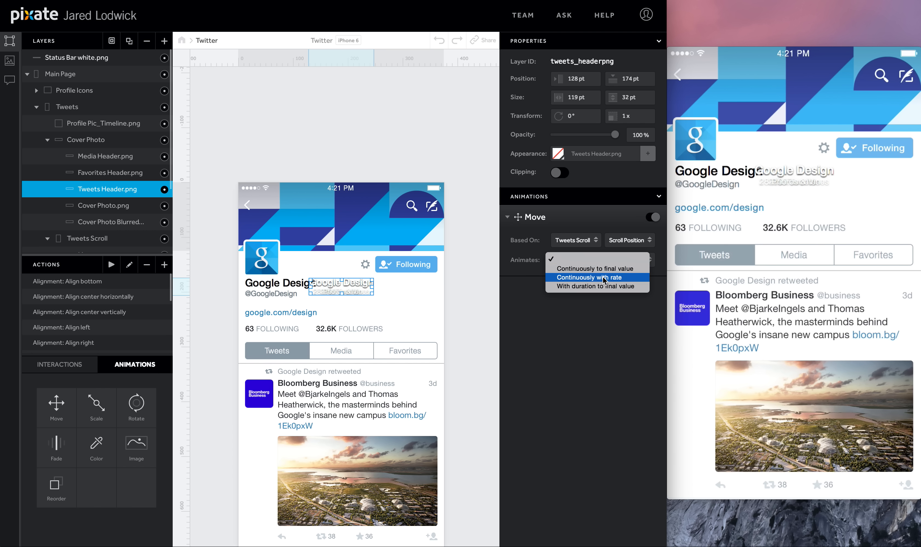
left_click(604, 280)
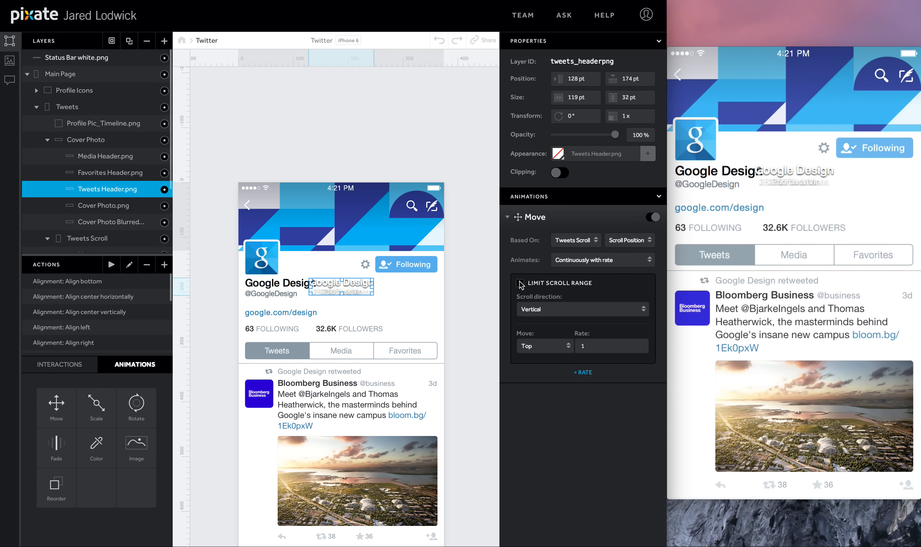
Limit the scroll range of Tweets Header.png's Move animation to 60–147 pt and set its rate to -1
left_click(520, 284)
left_click(564, 312)
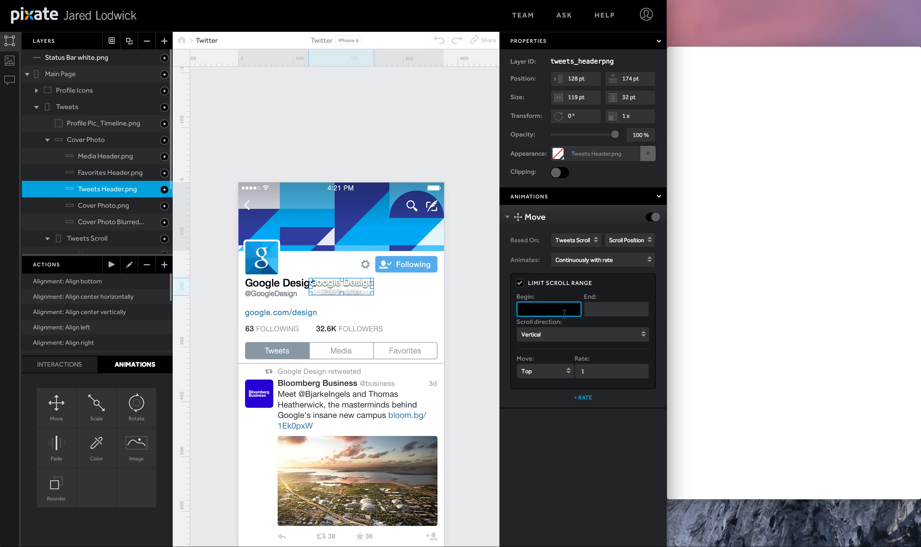
type("60")
key("Tab")
type("1")
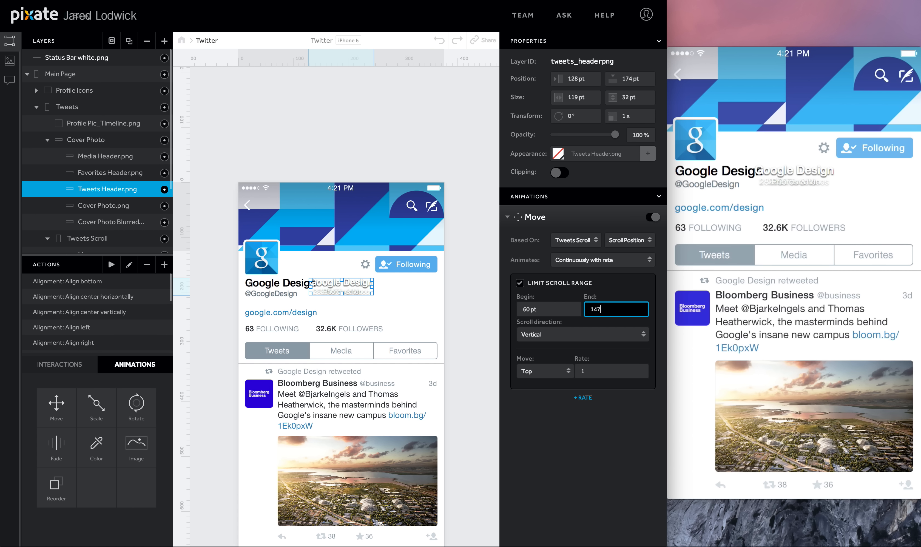
key("Tab")
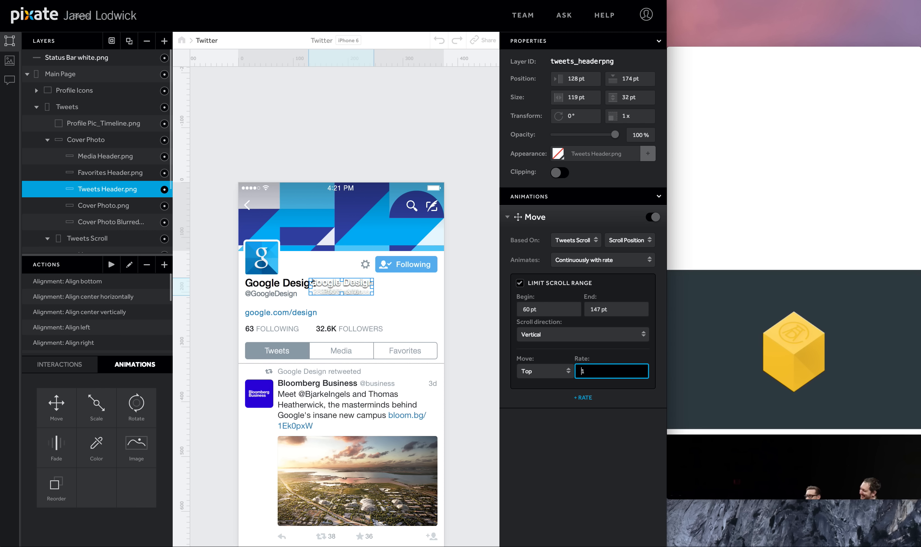
type("-1")
key("Return")
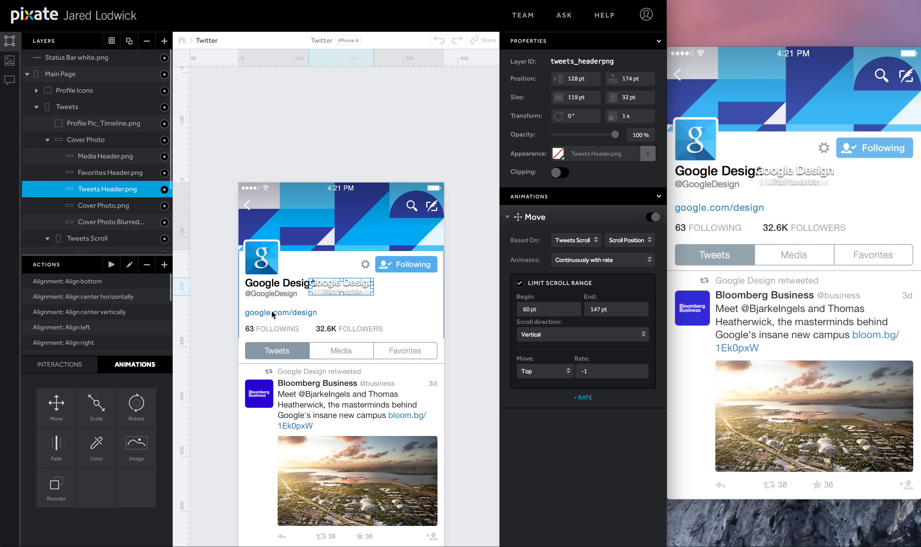
Turn on clipping for the Cover Photo layer
double_click(71, 145)
left_click(93, 155)
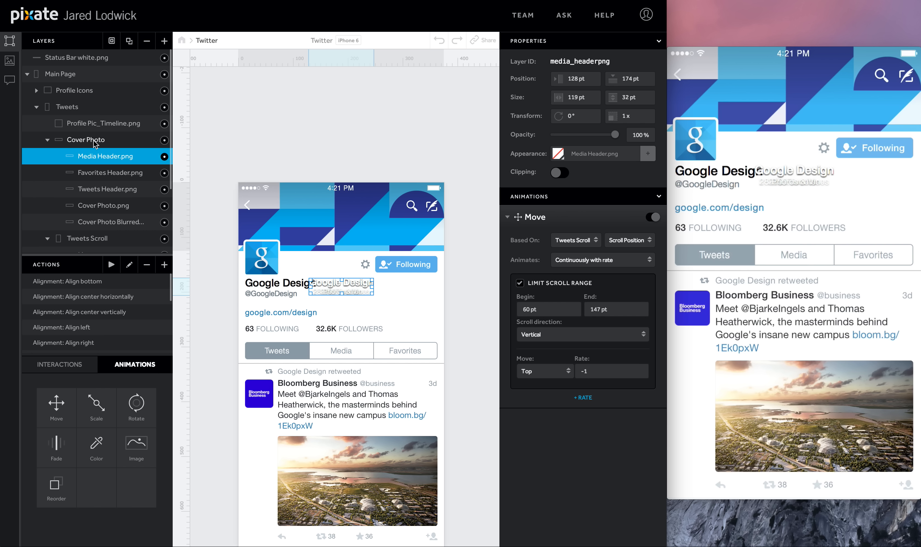
left_click(96, 141)
left_click(555, 173)
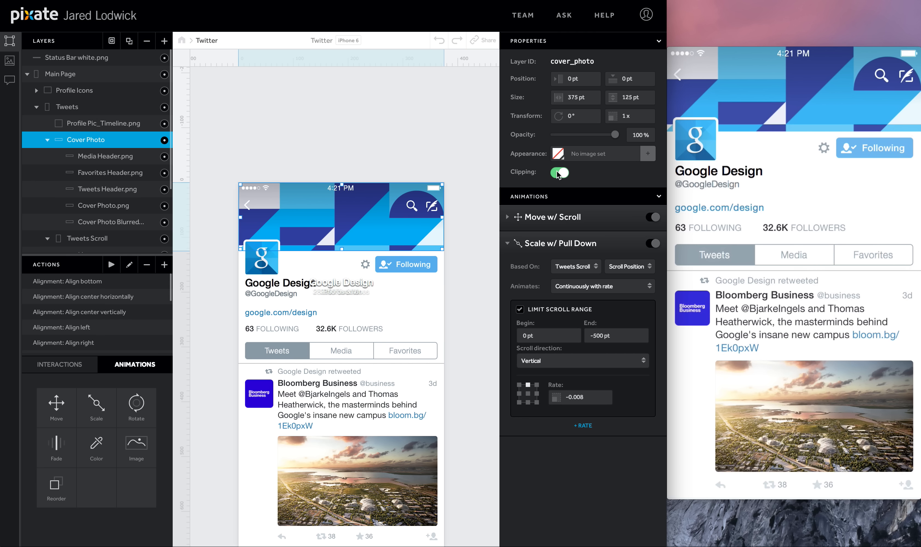
Duplicate the Menus layer group inside Tweets Scroll and rename the copy as Menus Buttons
left_click(46, 139)
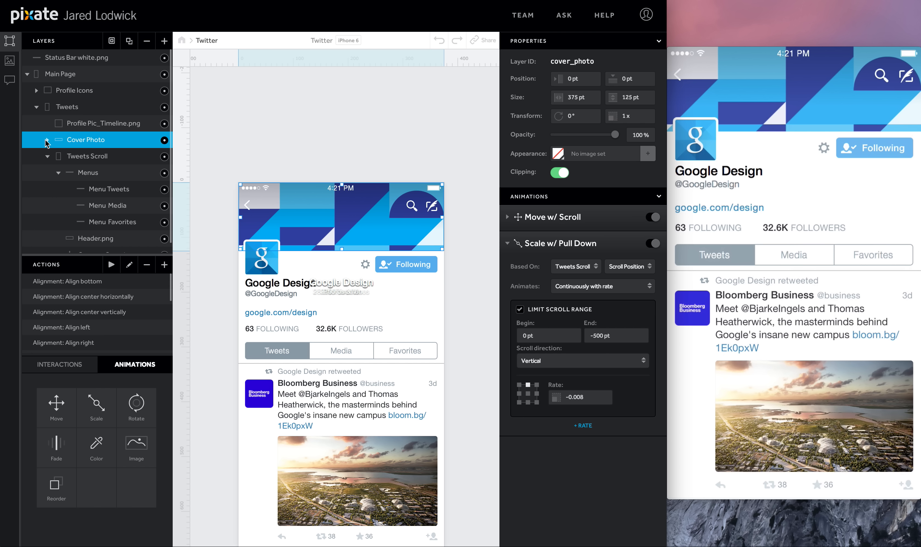
left_click(56, 173)
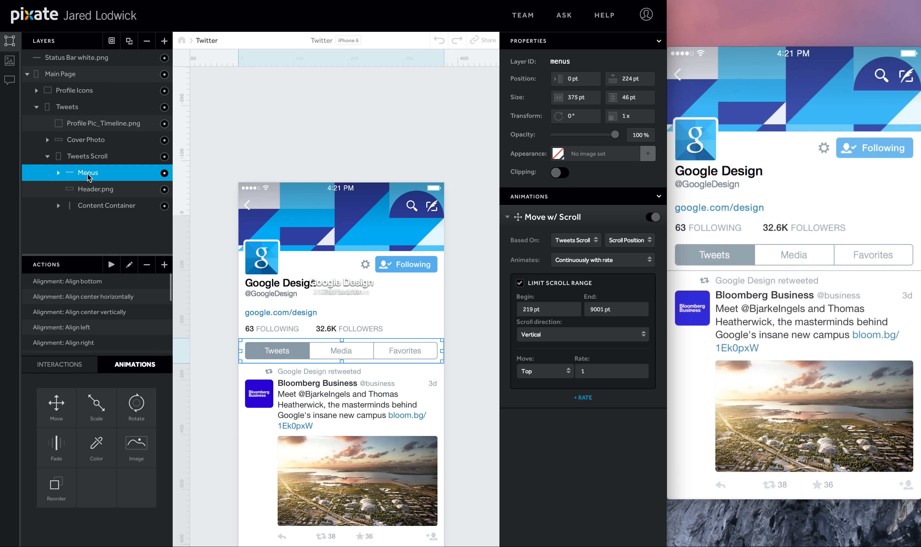
left_click(129, 40)
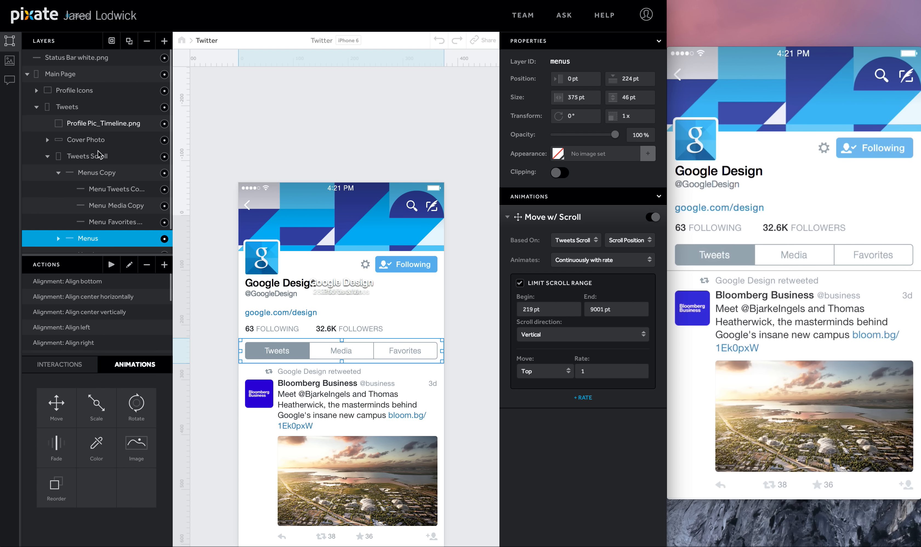
double_click(94, 175)
key("BackSpace")
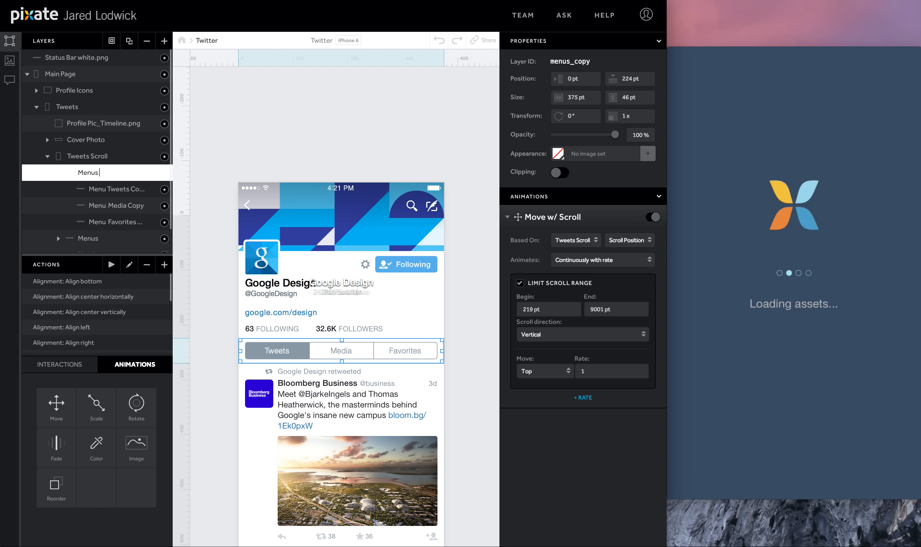
type("Buttons")
key("Return")
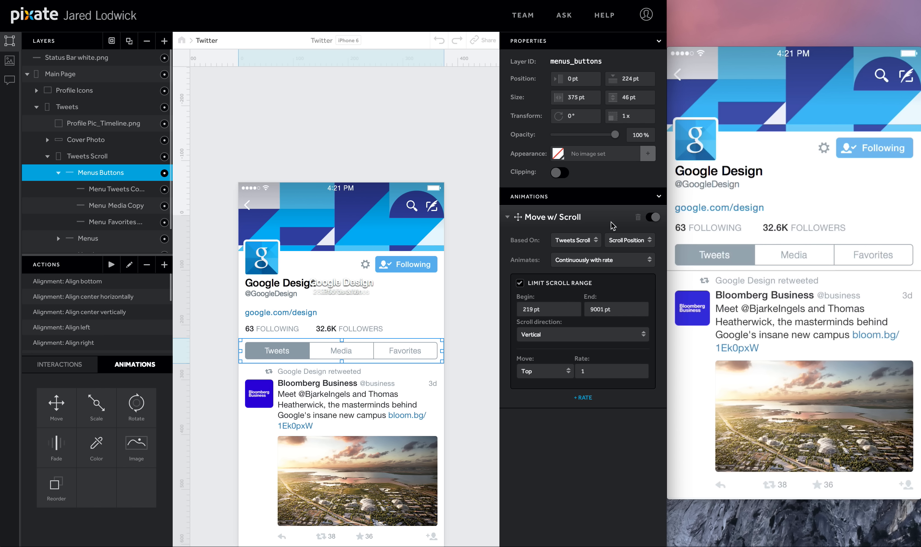
Delete the copied Tweets, Media and Favorites menu layers from the Menus Buttons group
left_click(101, 195)
key("Delete")
left_click(101, 196)
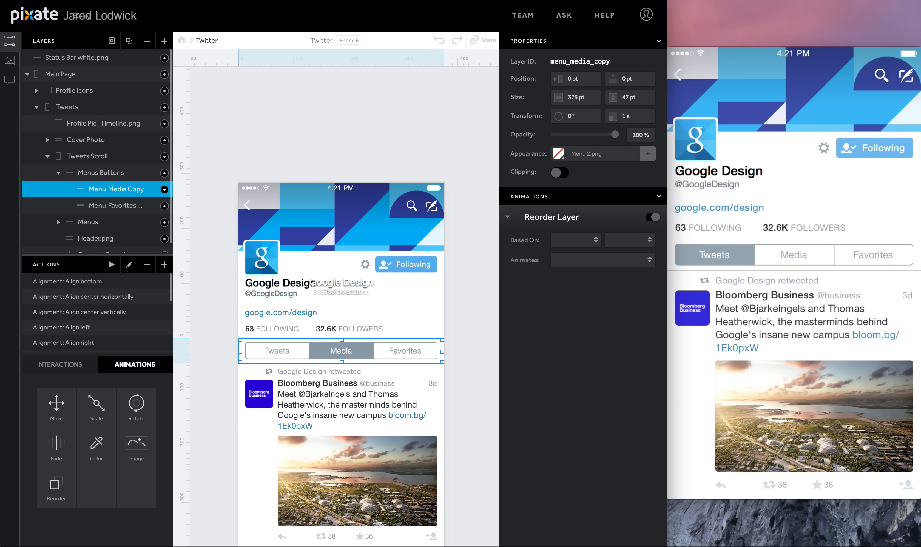
key("Delete")
left_click(100, 195)
key("Delete")
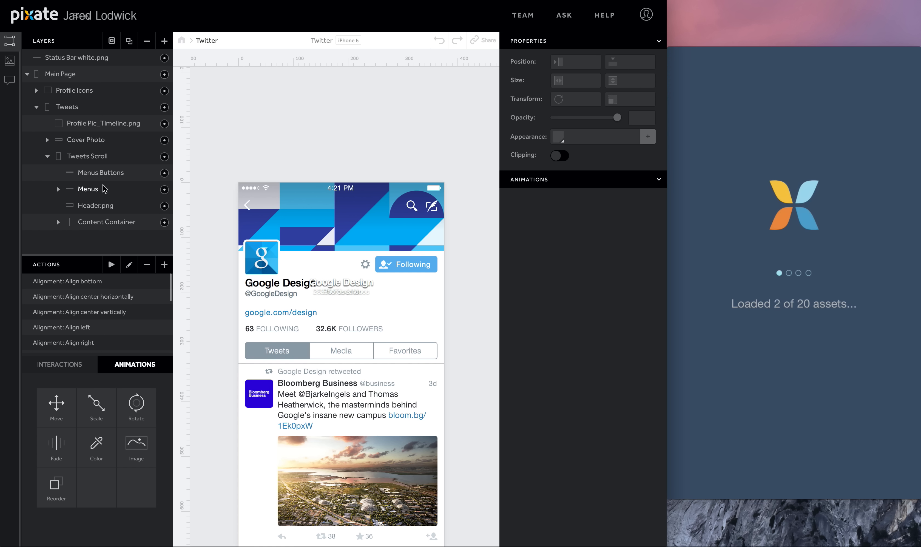
Add a new layer and fit it over the Tweets tab of the menu bar, about 131 × 46 pt at 0, 224 pt
left_click(101, 175)
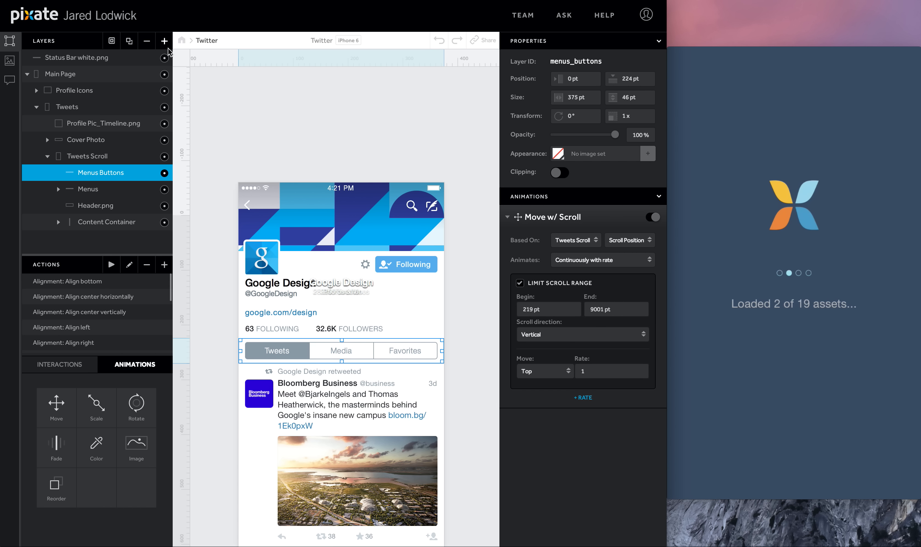
left_click(164, 40)
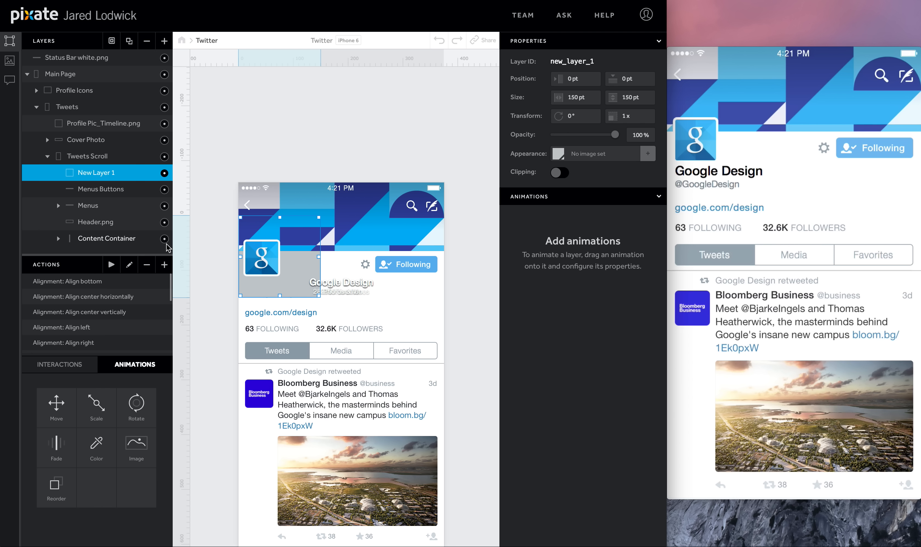
left_click_drag(269, 289, 275, 358)
left_click_drag(318, 283, 307, 342)
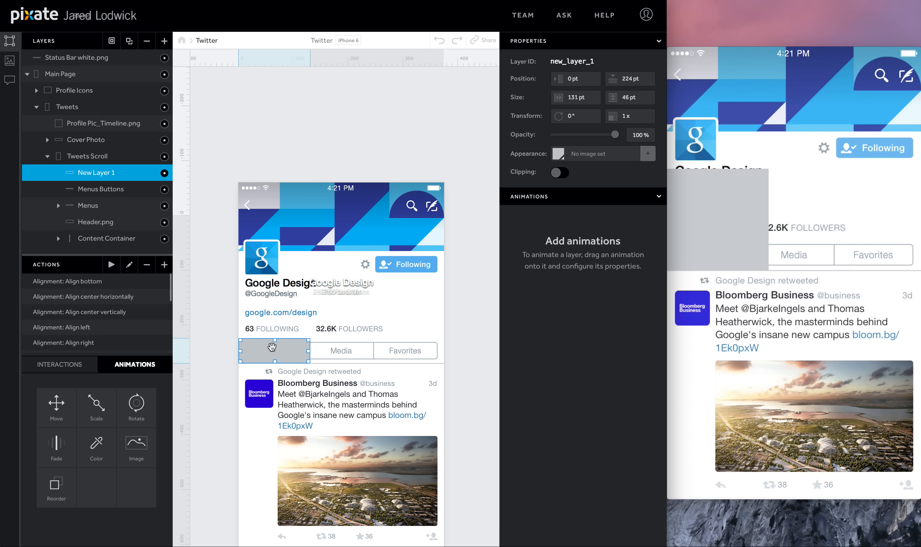
Make the new layer's fill transparent and nest the layer inside Menus Buttons
left_click(558, 154)
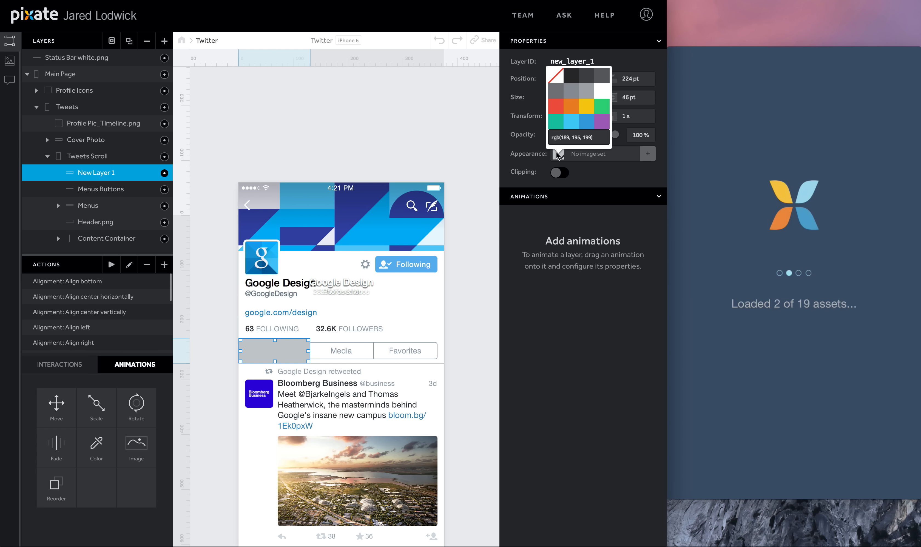
left_click(557, 80)
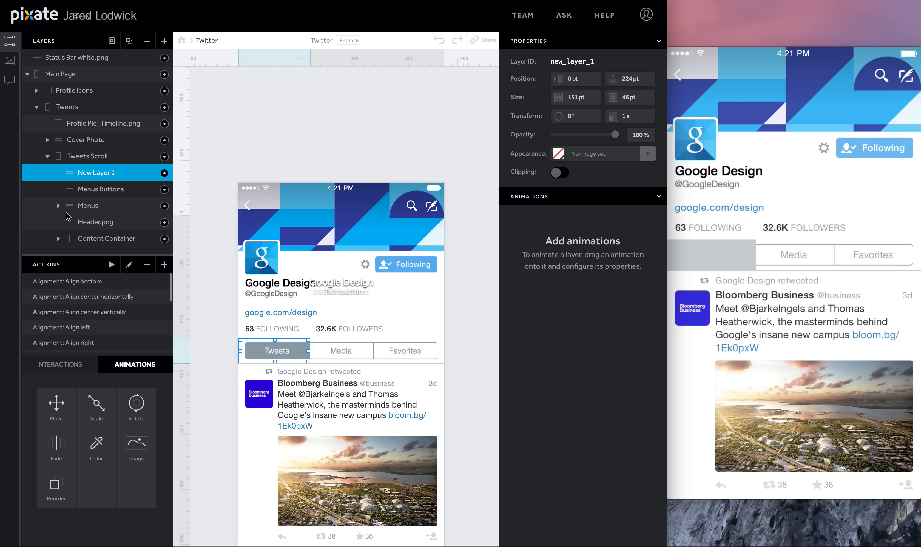
left_click_drag(92, 173, 90, 184)
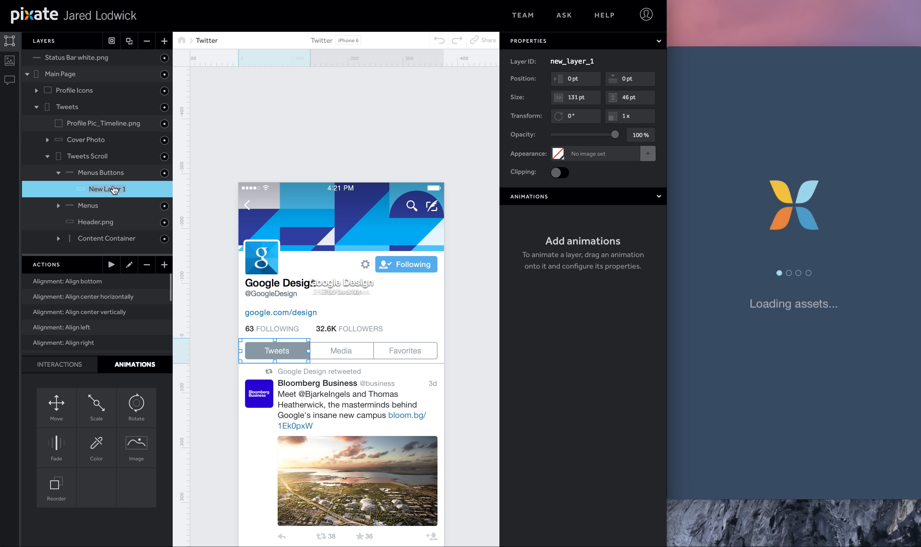
Rename the nested layer as Tweets Button and add a Tap interaction to it
double_click(114, 190)
key("BackSpace")
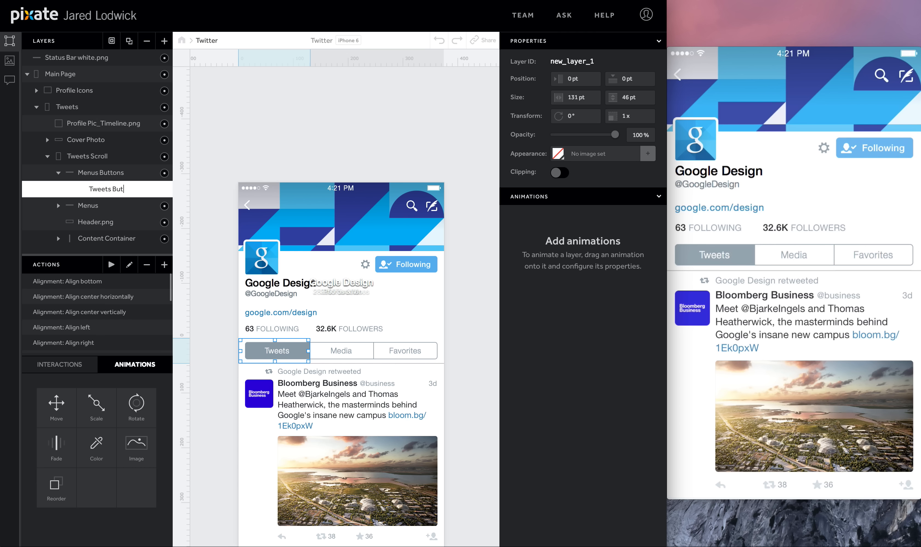
key("Return")
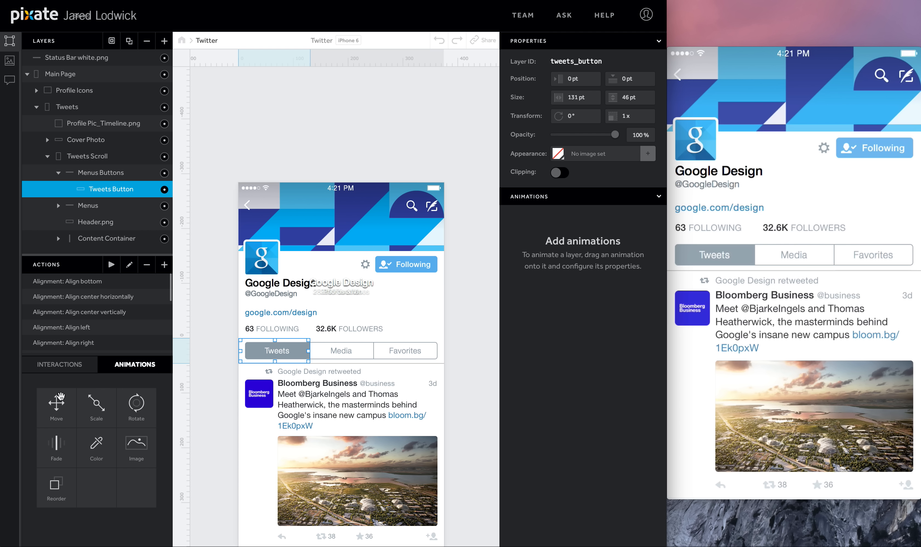
left_click(71, 365)
left_click_drag(96, 403, 100, 191)
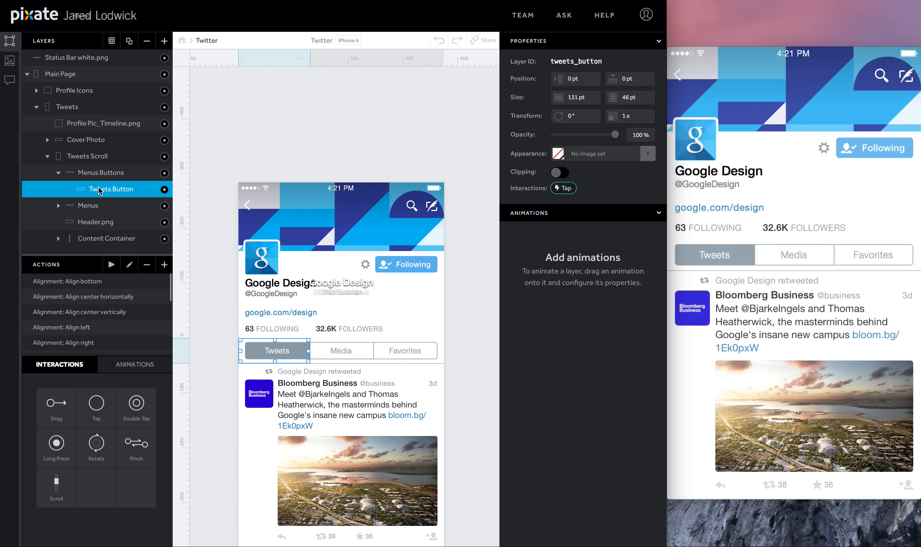
Duplicate the Tweets Button layer twice and rename the copies as Media Button and Favorites Button
left_click(127, 43)
left_click(128, 43)
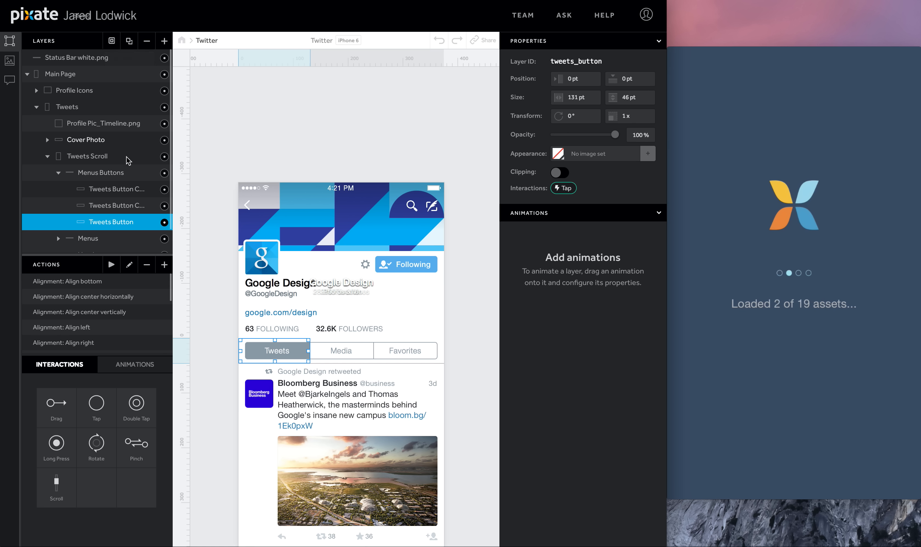
left_click(112, 207)
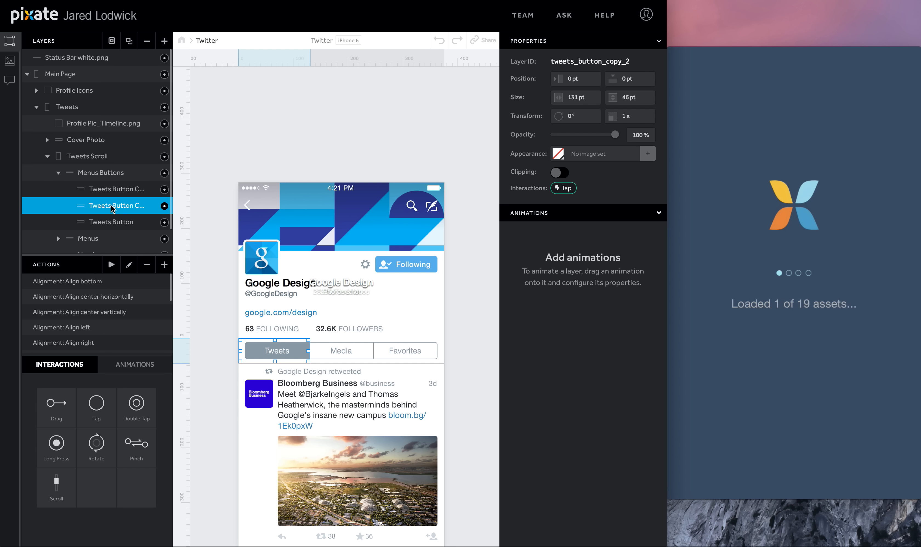
left_click(112, 207)
type("Media Button")
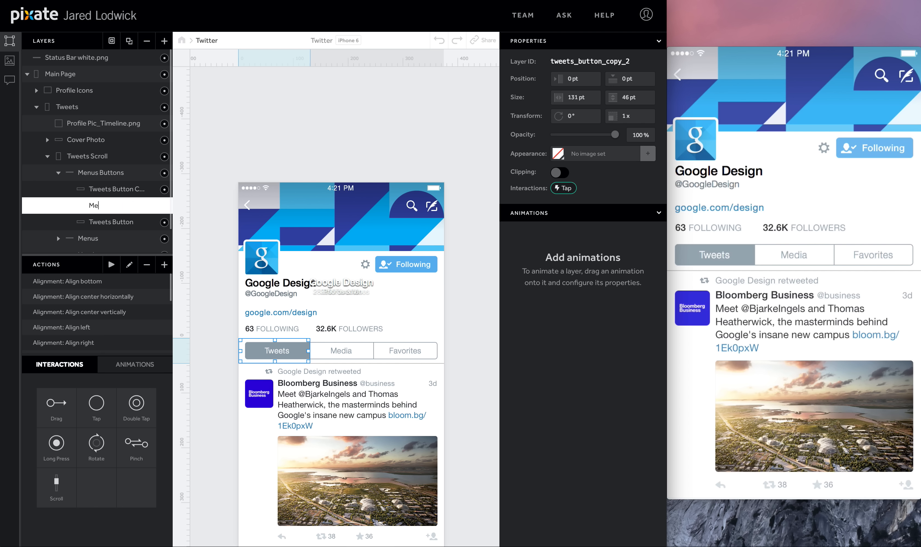
double_click(117, 190)
type("Fab")
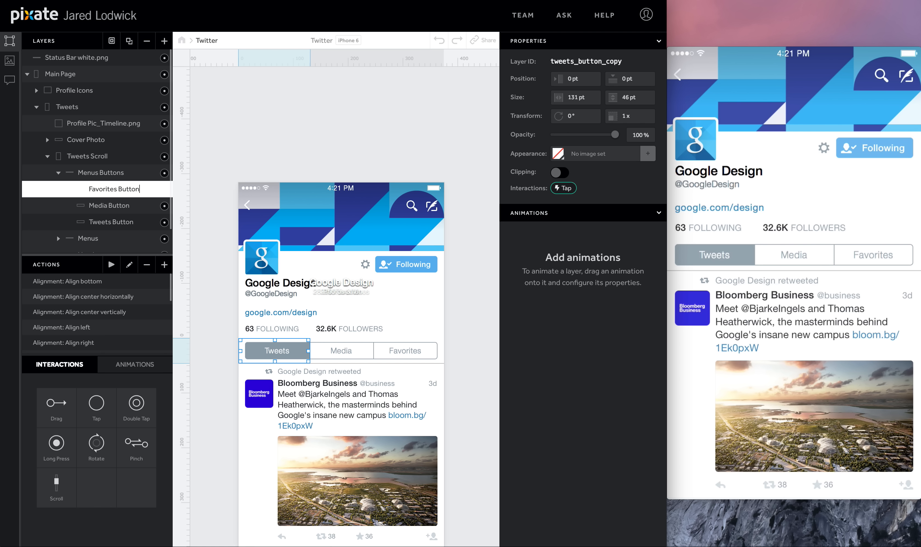
key("Return")
Move Favorites Button to 246 pt over the Favorites tab and Media Button to 130 pt, narrowing it to fit the Media tab
left_click_drag(274, 350, 409, 351)
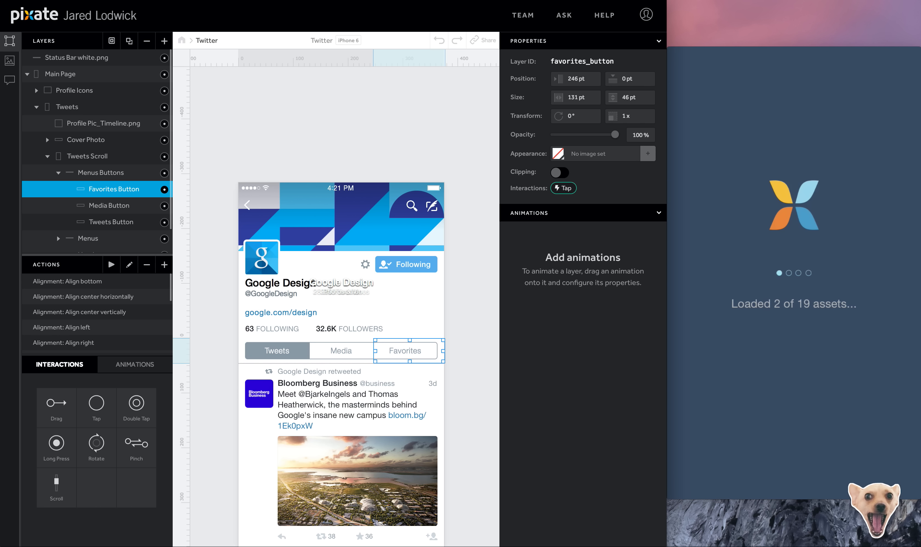
left_click(119, 205)
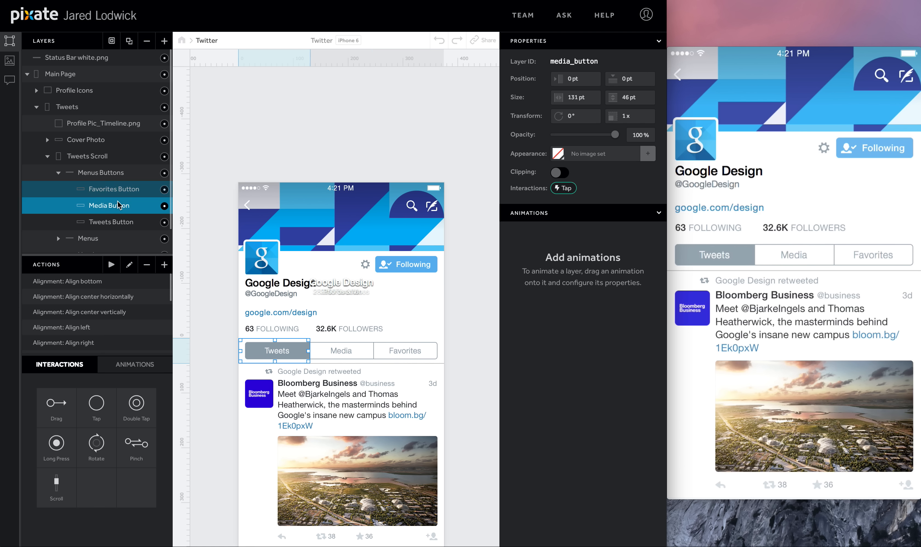
key("shift+Right")
key("shift+Right")
key("shift+Right")
key("shift+Right")
key("shift+Right")
key("shift+Right")
key("shift+Right")
key("shift+Right")
key("shift+Right")
key("shift+Right")
key("shift+Right")
key("shift+Right")
key("shift+Right")
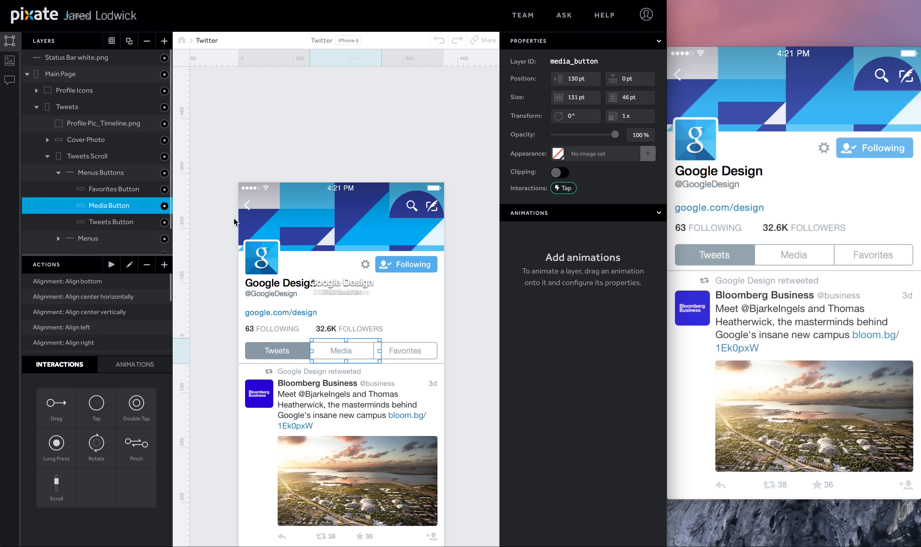
left_click_drag(379, 350, 374, 352)
left_click(59, 172)
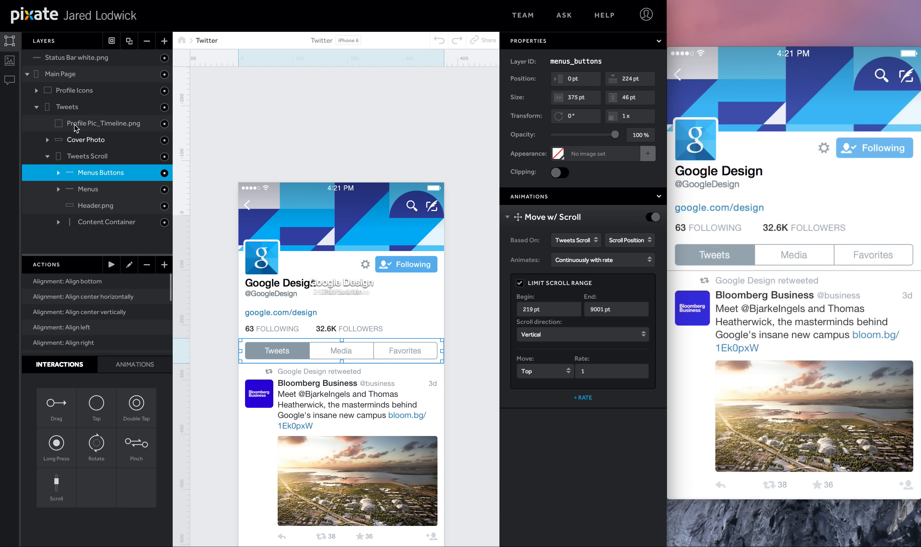
Set the opacity of Favorites Header.png inside Cover Photo to 0%
left_click(46, 141)
left_click(106, 174)
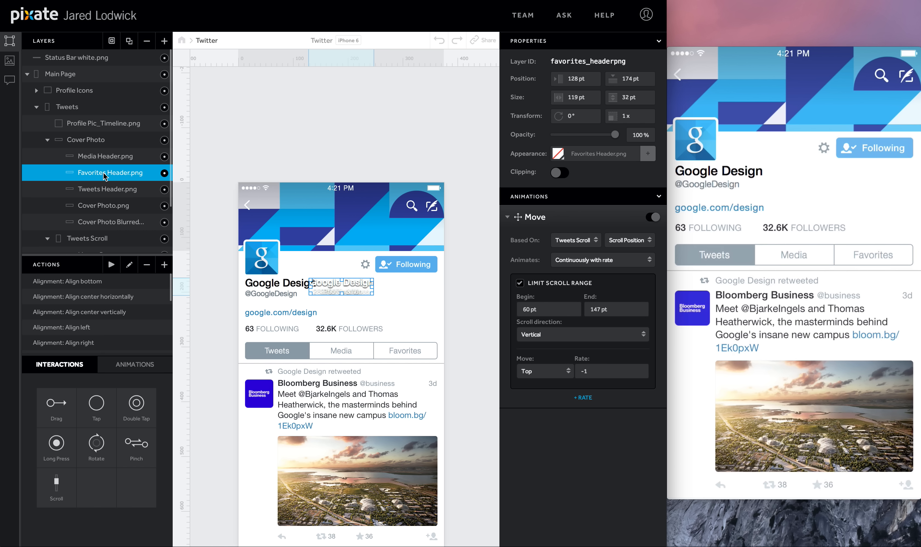
left_click(507, 217)
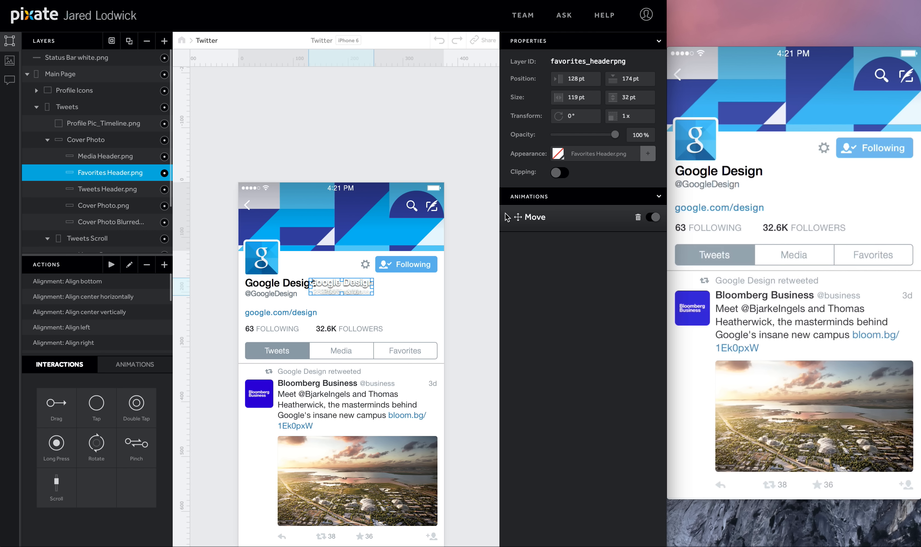
left_click(108, 190)
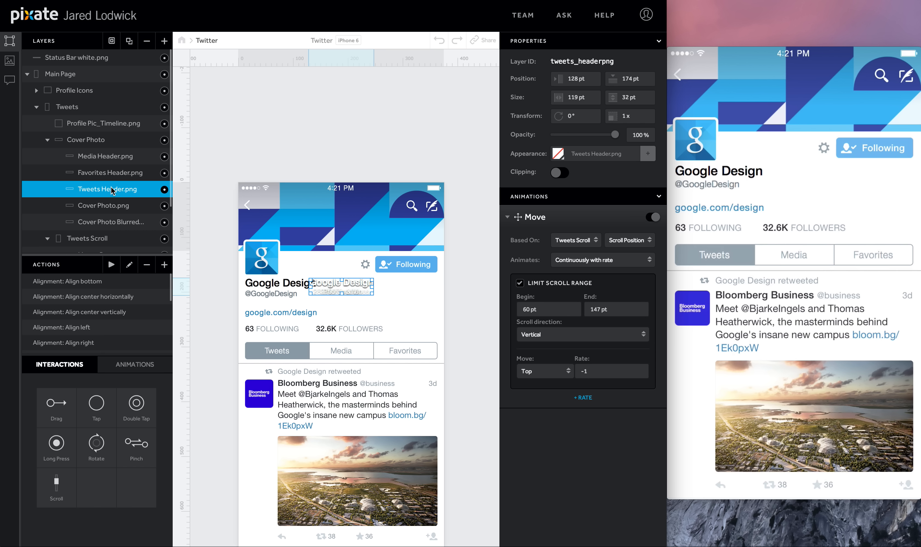
left_click(108, 173)
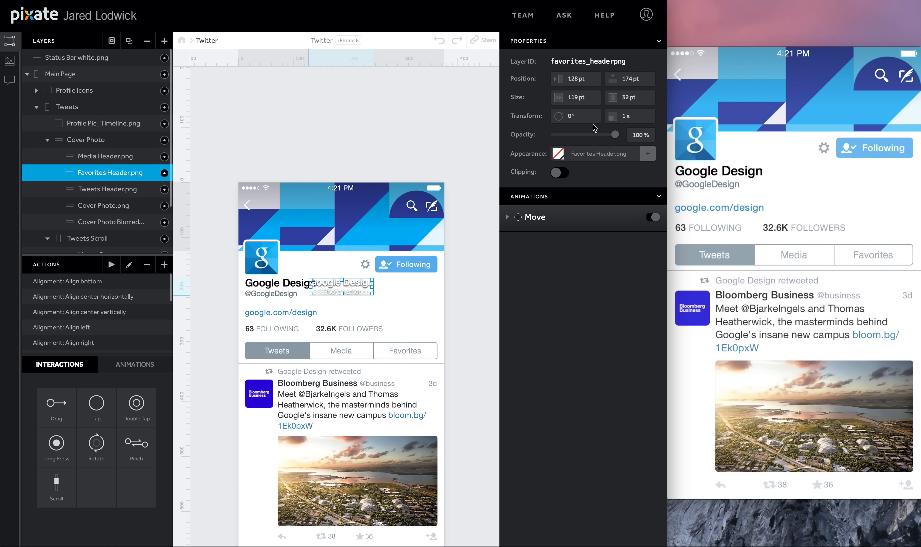
left_click_drag(616, 137, 552, 136)
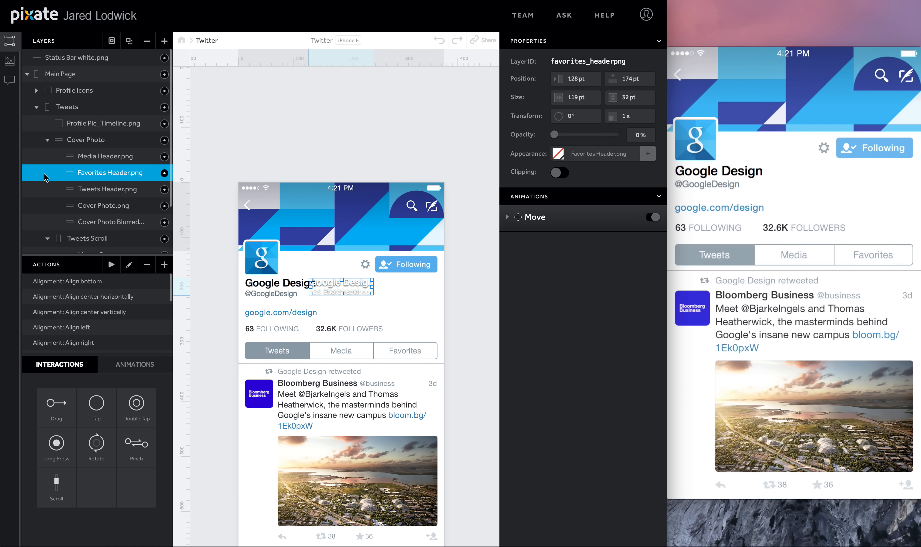
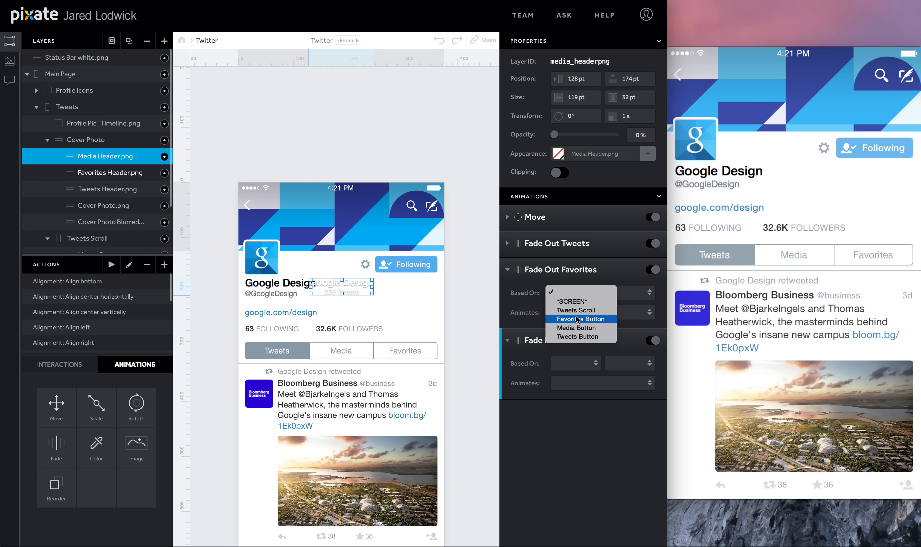
Base Media Header.png's Fade Out Favorites animation on a Favorites Button Tap, fading to 0% with a duration of 0 s
left_click(579, 319)
left_click(623, 293)
left_click(616, 302)
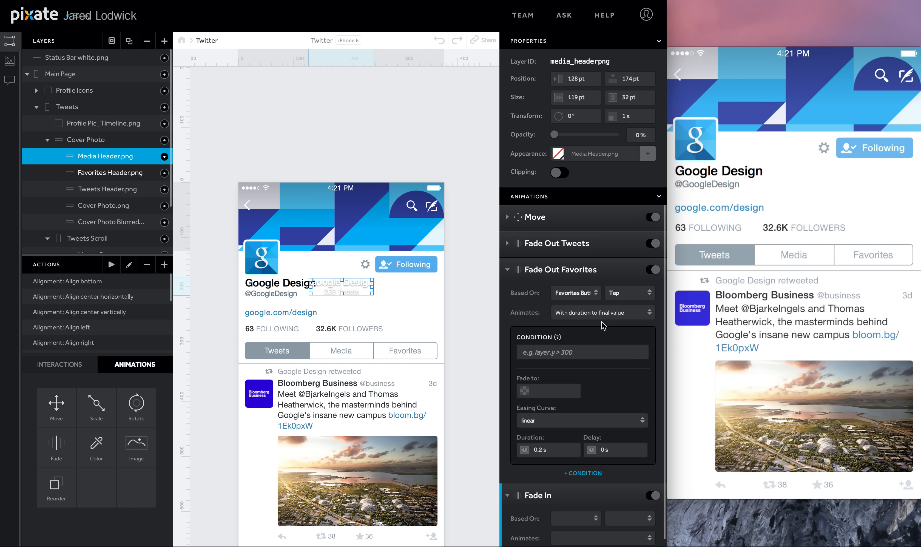
left_click(559, 392)
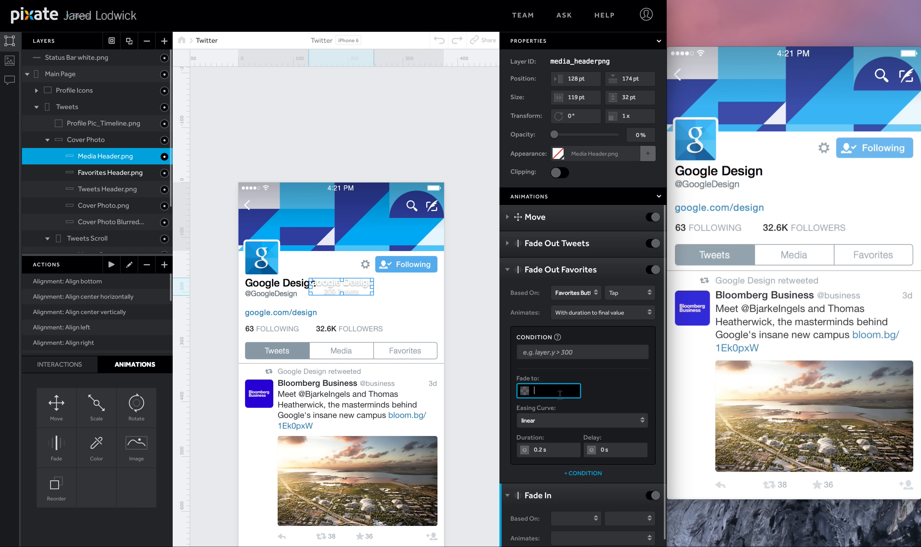
left_click(543, 426)
left_click(540, 420)
left_click(536, 449)
type("0")
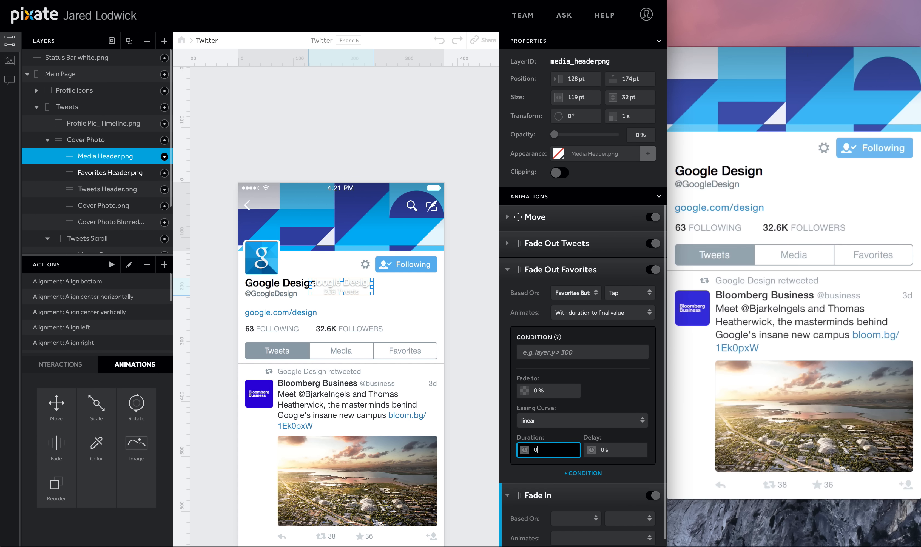
left_click(508, 269)
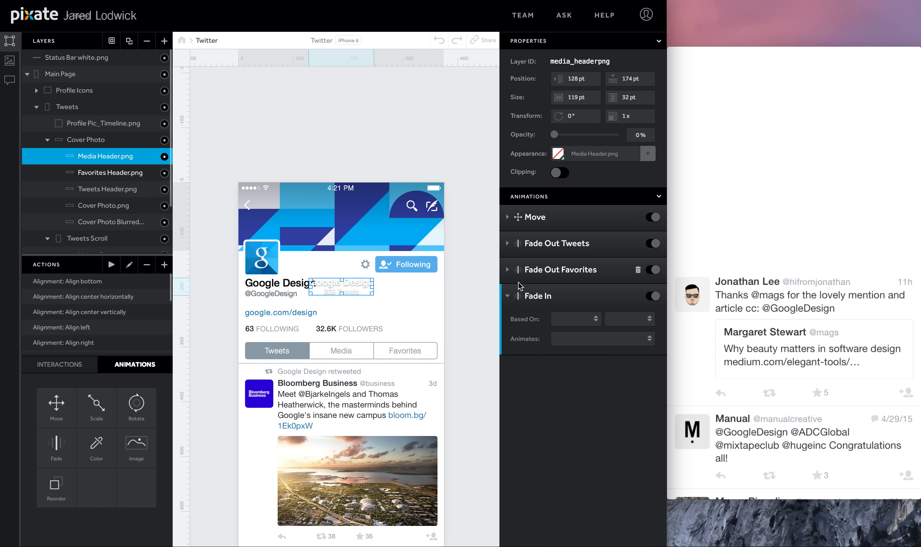
Base Media Header.png's Fade In animation on a Media Button Tap, fading to 100% with a duration of 0 s
left_click(586, 327)
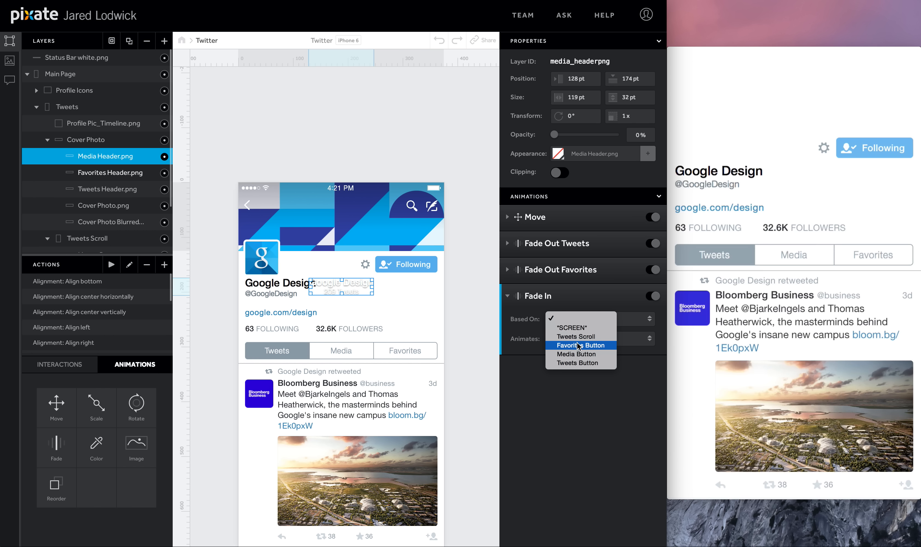
left_click(578, 354)
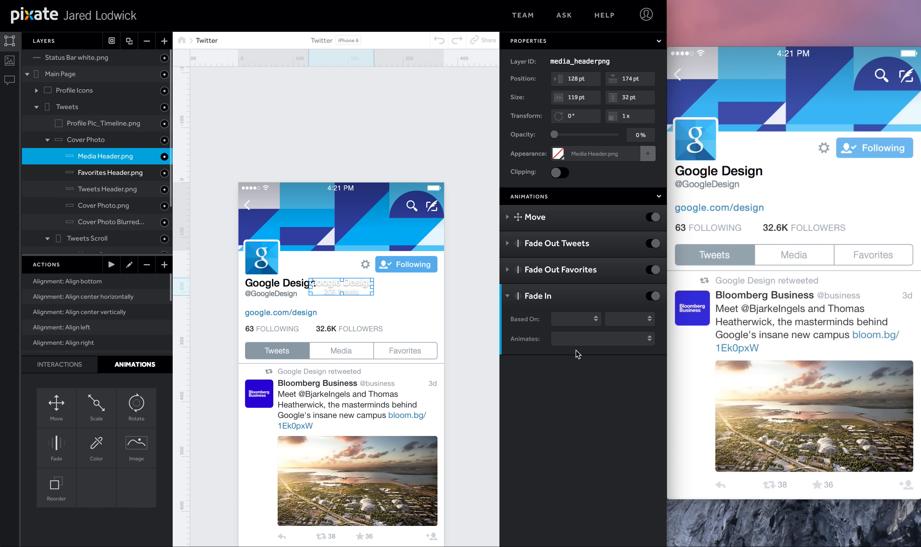
left_click(626, 328)
left_click(617, 328)
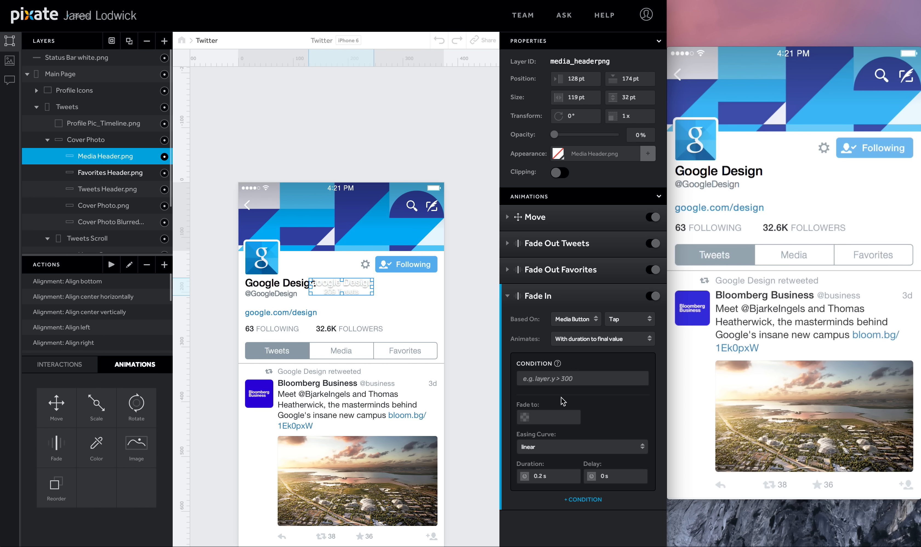
left_click(555, 414)
left_click(540, 476)
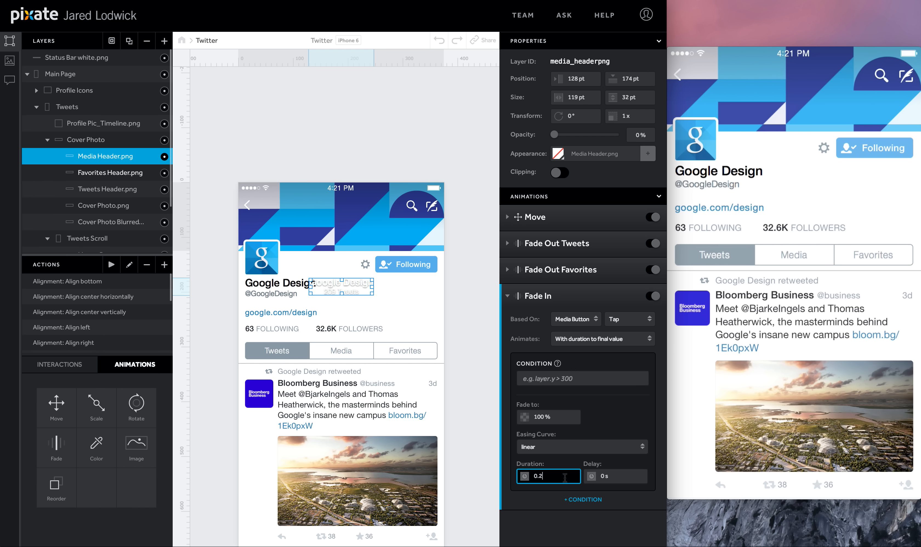
type("0")
key("Return")
left_click(507, 296)
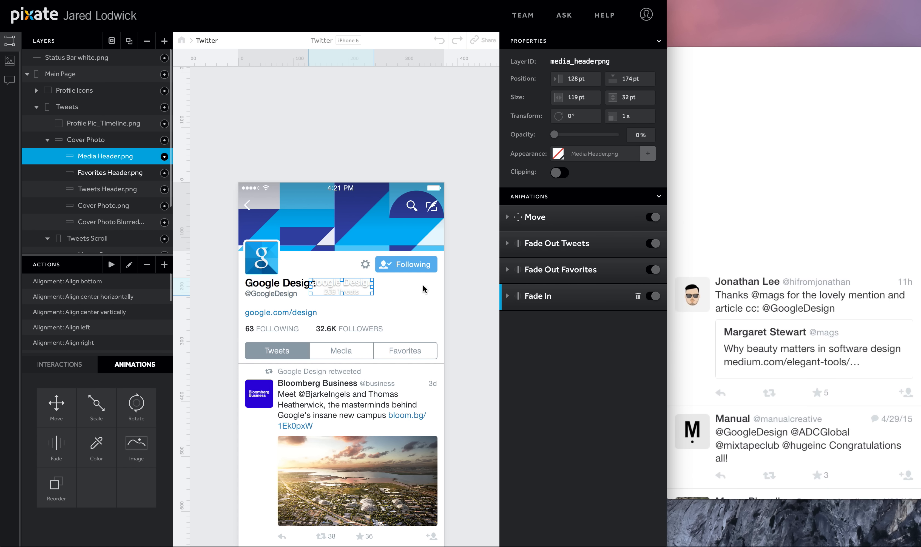
Add three Fade animations to Favorites Header.png and name them Fade Out Media, Fade Out Tweets and Fade In
left_click(92, 172)
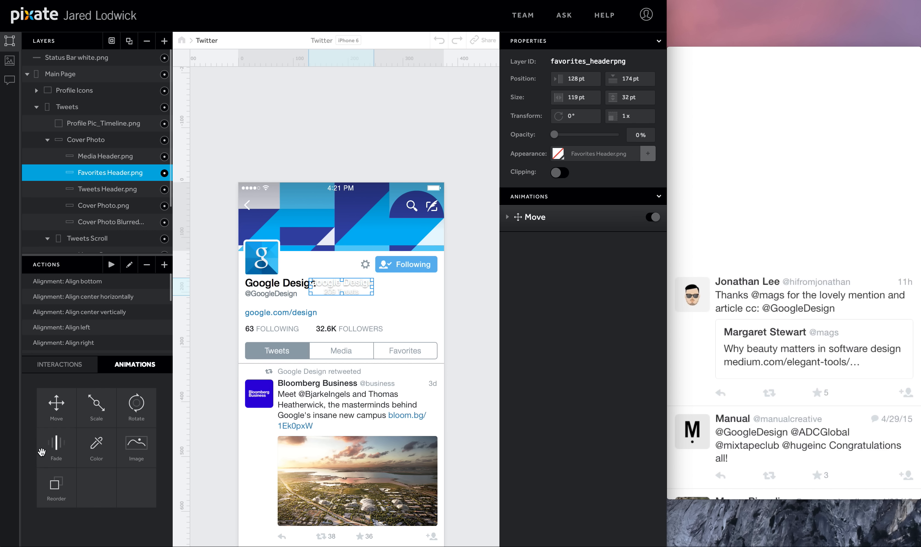
left_click_drag(56, 445, 94, 174)
double_click(531, 243)
type("Fade")
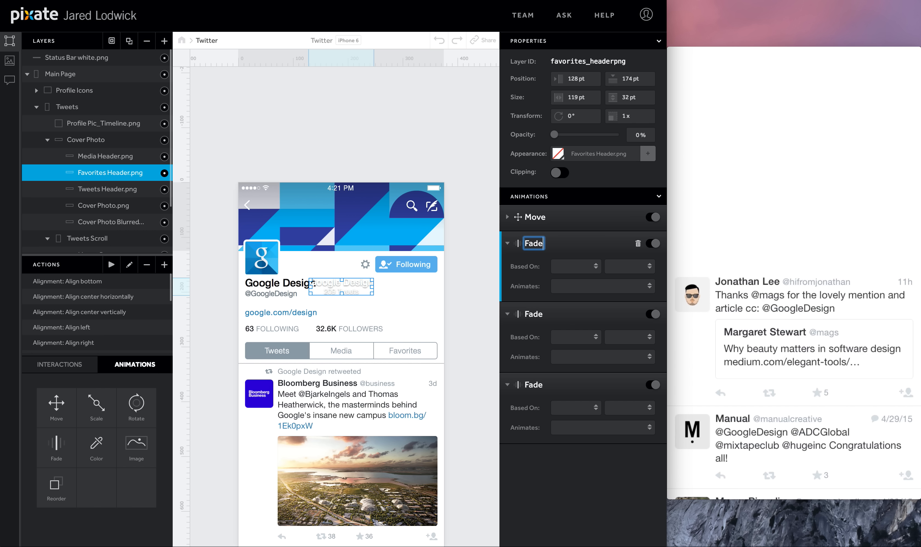
type(" Out Media")
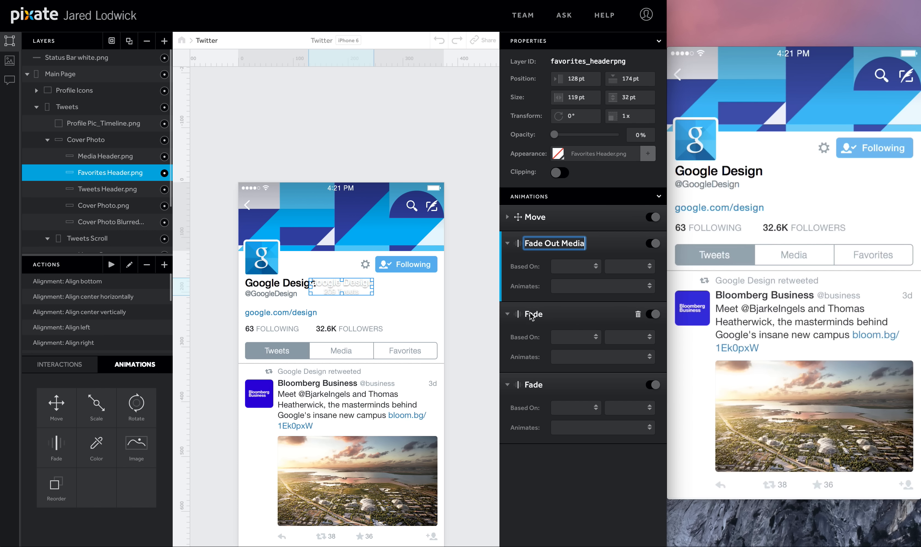
double_click(532, 315)
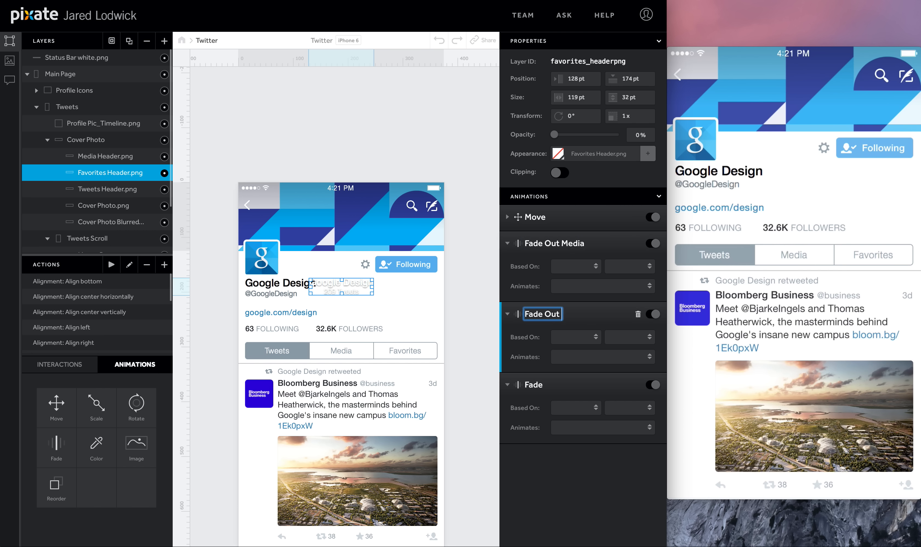
double_click(532, 386)
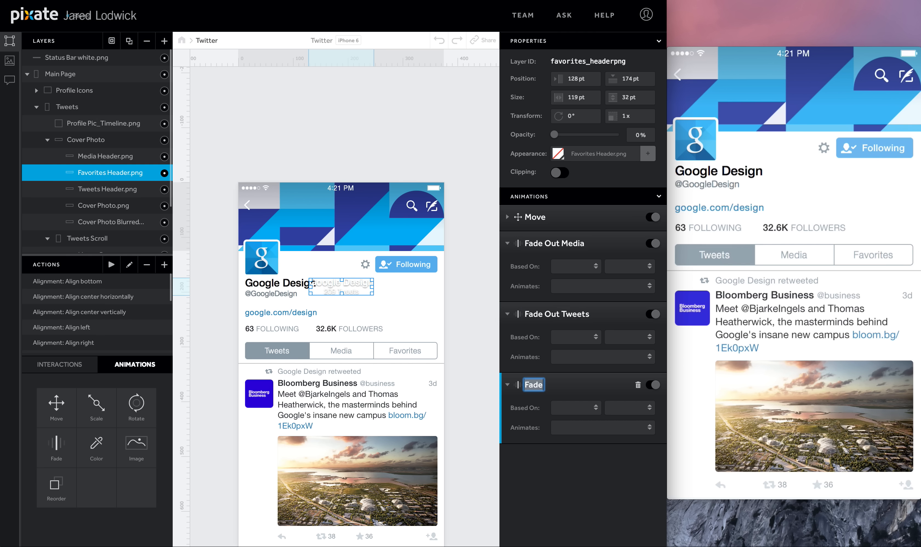
Base Favorites Header.png's Fade Out Media animation on a Media Button Tap, fading to 0% with a duration of 0 s
left_click(589, 264)
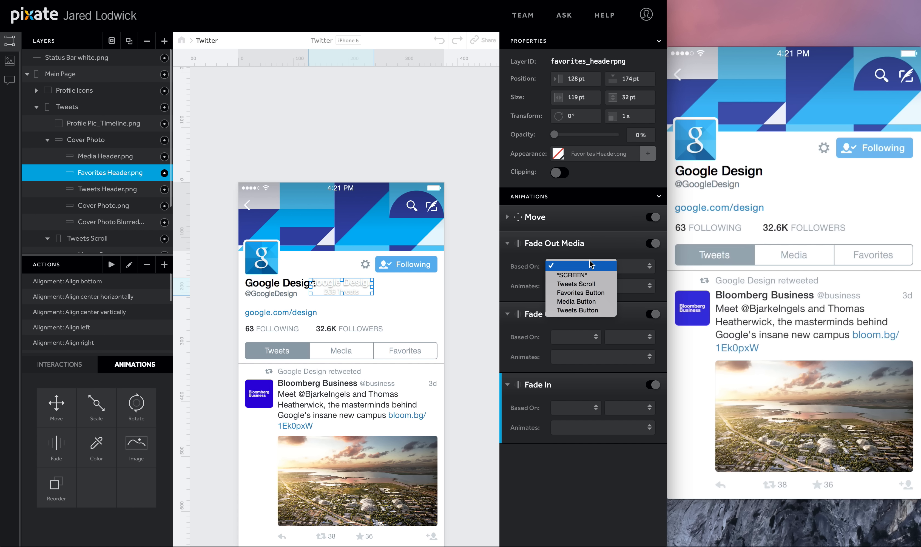
left_click(584, 302)
left_click(622, 266)
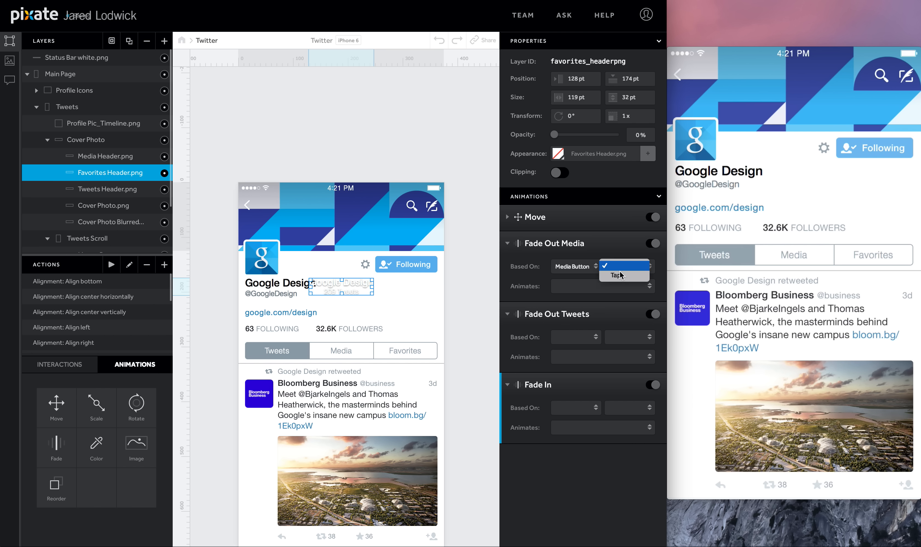
left_click(619, 276)
left_click(573, 359)
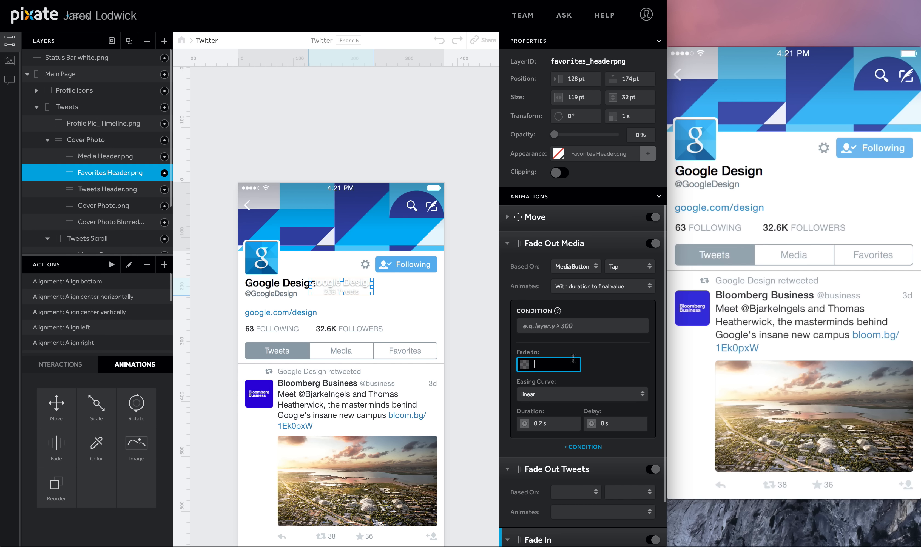
type("0")
key("Tab")
type("0")
key("Return")
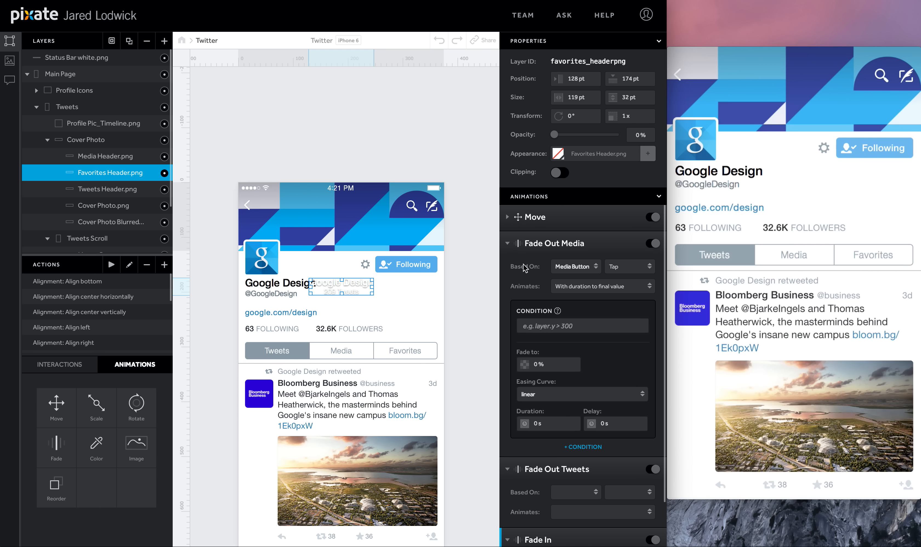
left_click(512, 246)
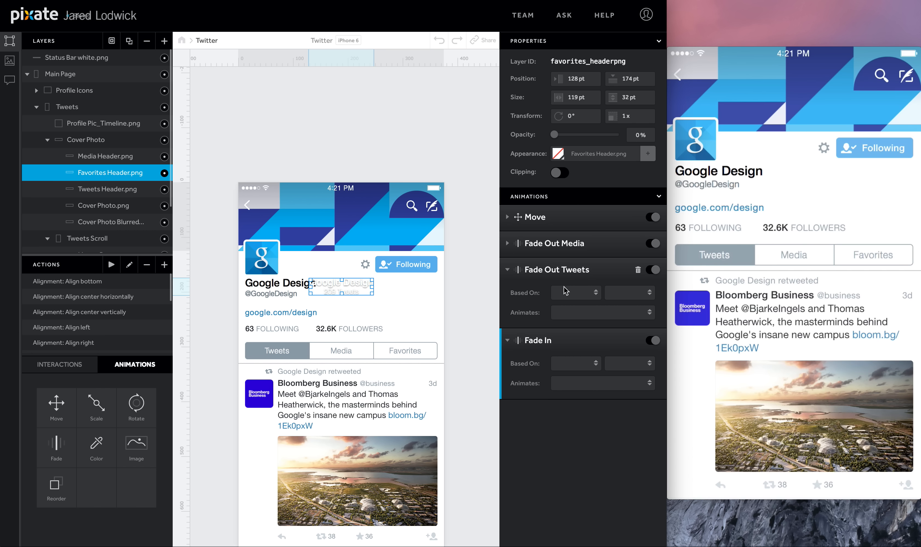
Base Favorites Header.png's Fade Out Tweets animation on a Tweets Button Tap, fading to 0% with a duration of 0 s
left_click(574, 292)
left_click(574, 293)
left_click(577, 317)
left_click(630, 298)
left_click(630, 301)
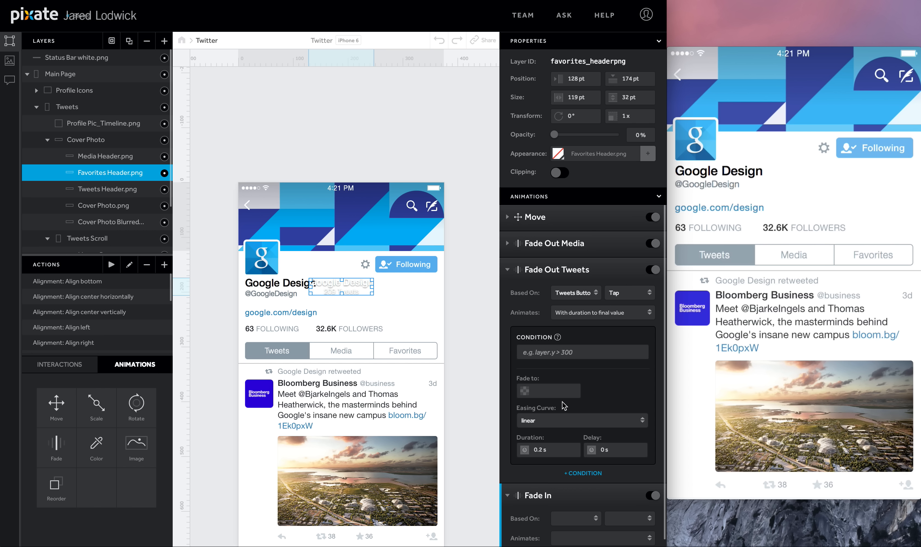
left_click(563, 391)
type("0")
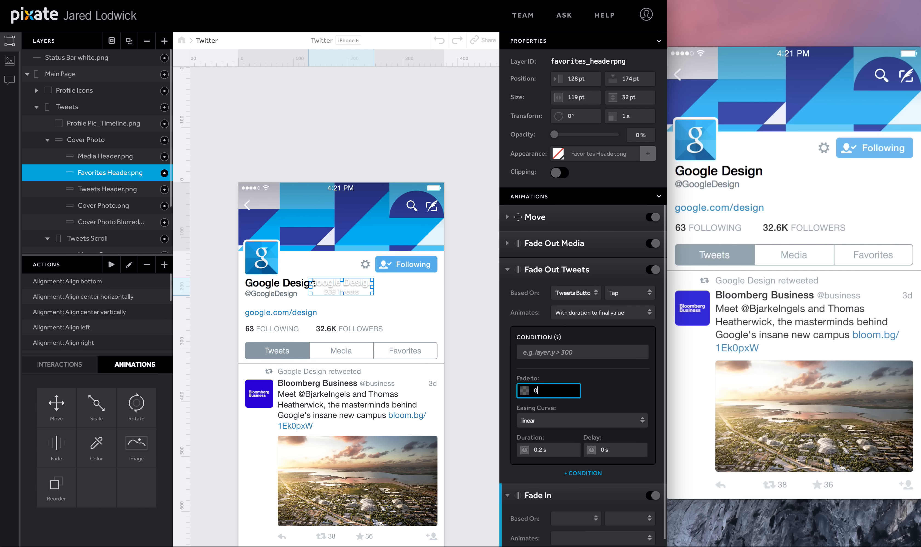
key("Tab")
type("0")
key("Return")
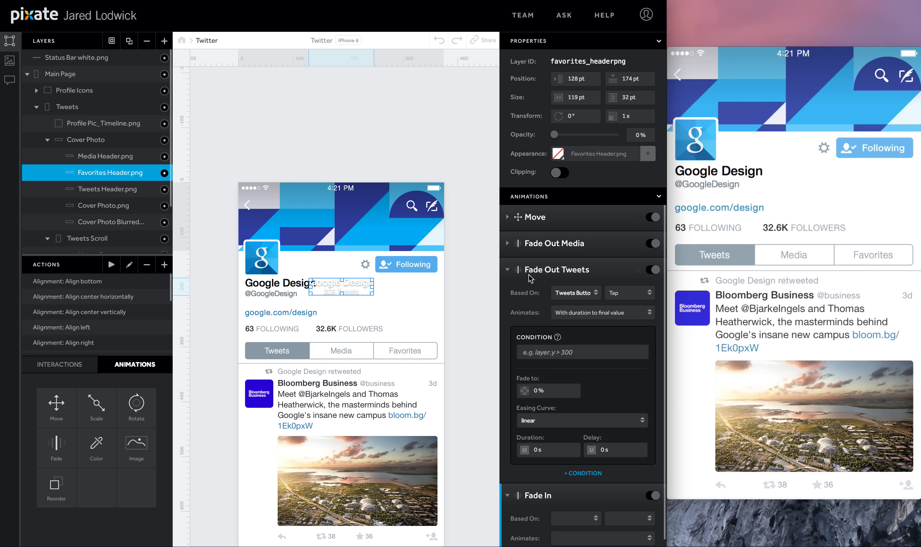
left_click(513, 270)
Base Favorites Header.png's Fade In animation on a Favorites Button Tap, fading to 100% with a duration of 0 s
left_click(573, 318)
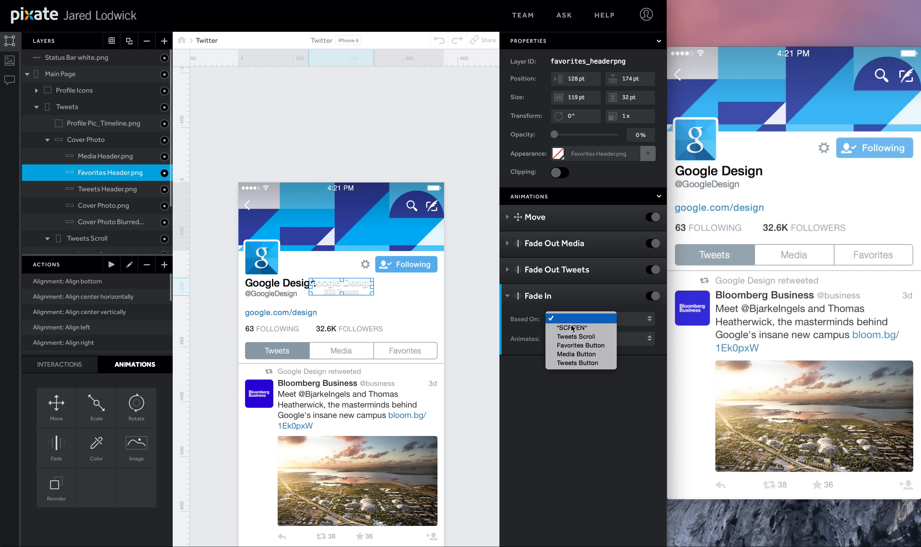
left_click(572, 345)
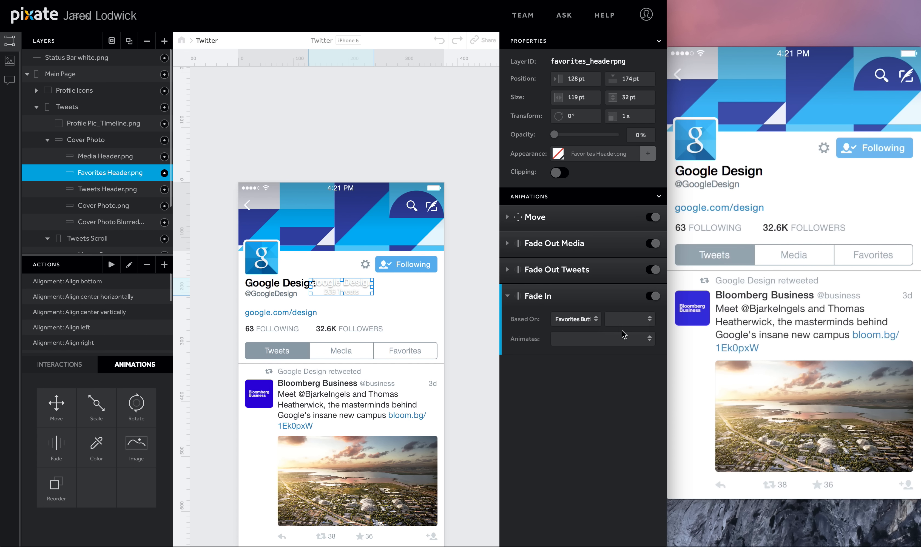
left_click(561, 416)
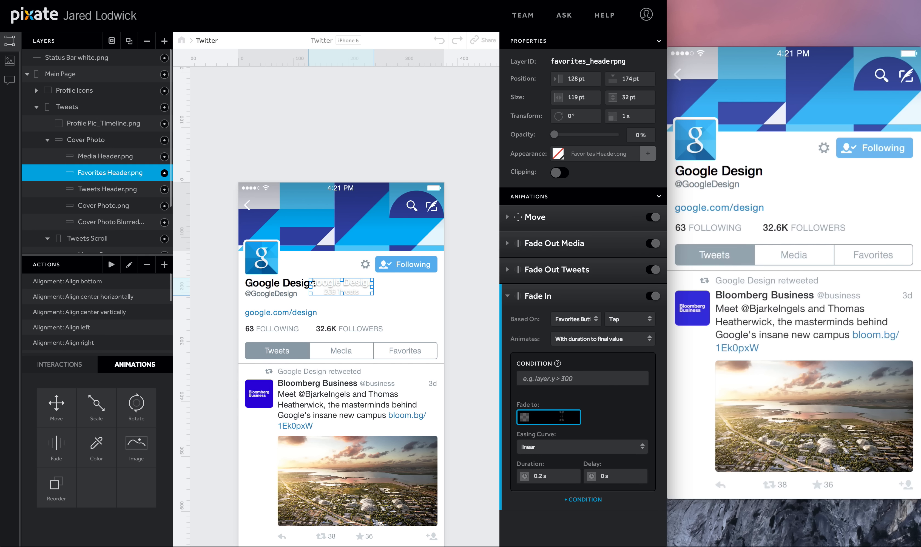
type("100")
key("Tab")
type("0")
key("Return")
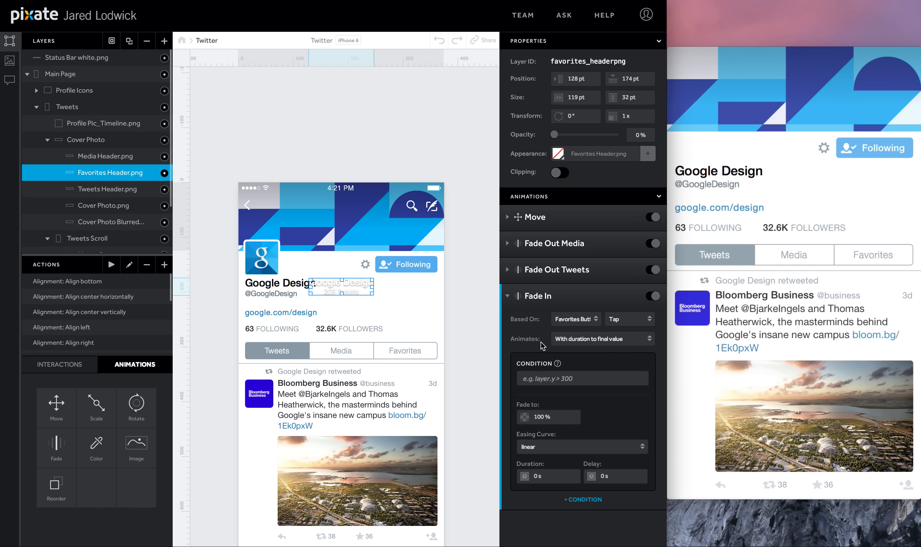
Add three Fade animations to Tweets Header.png and name them Fade Out Favorites, Fade Out Media and Fade In
left_click(111, 193)
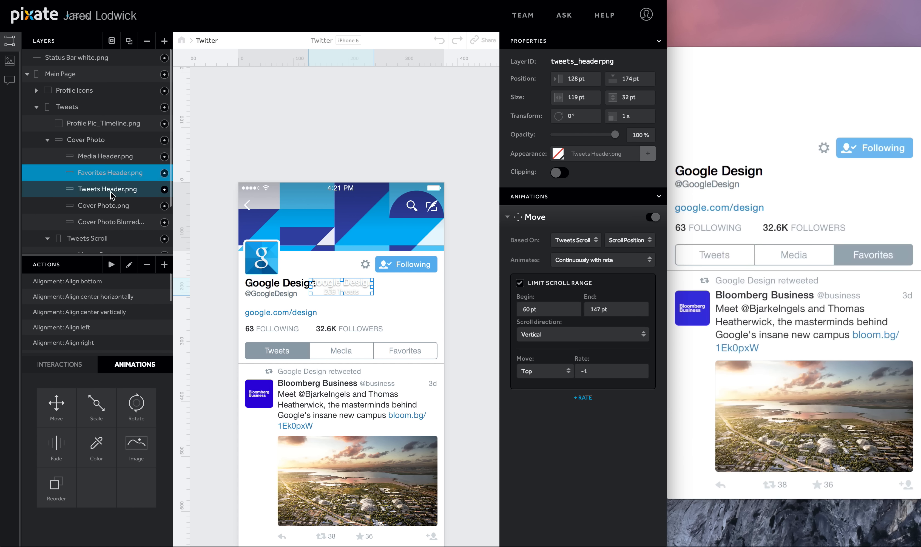
left_click(508, 217)
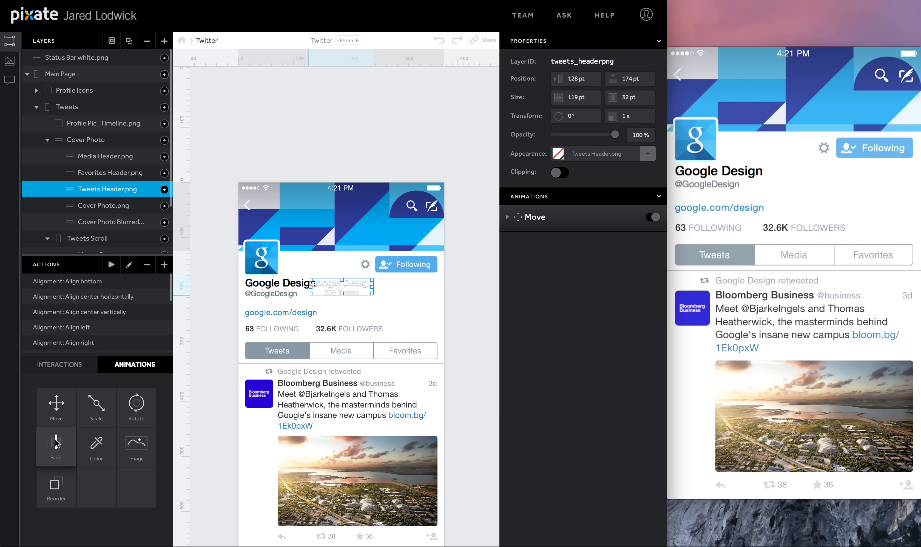
left_click_drag(51, 445, 83, 189)
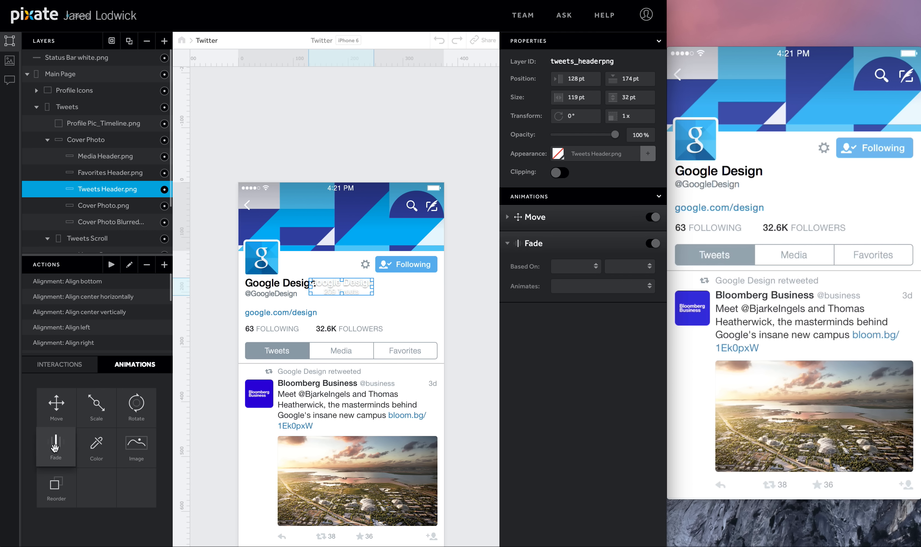
left_click_drag(52, 446, 84, 187)
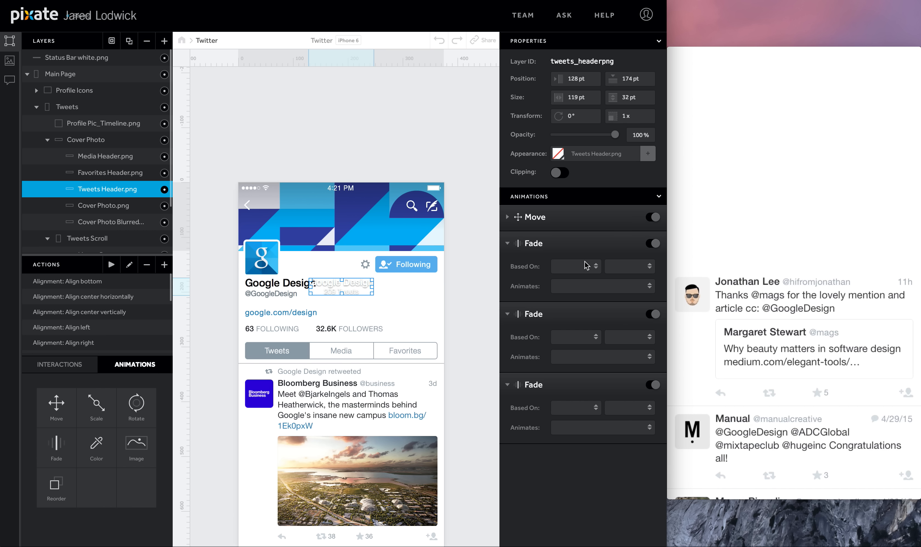
double_click(535, 245)
type("Fade Out")
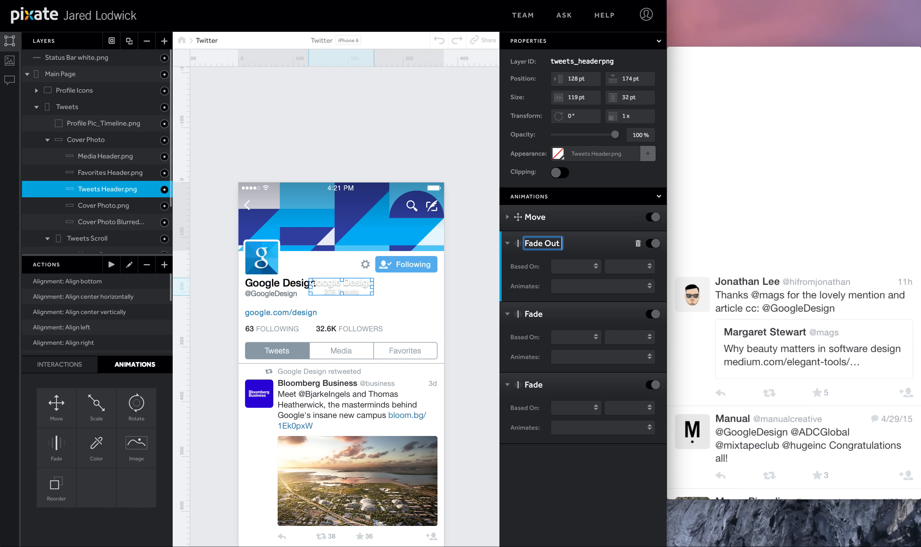
type(" Favorites")
double_click(541, 315)
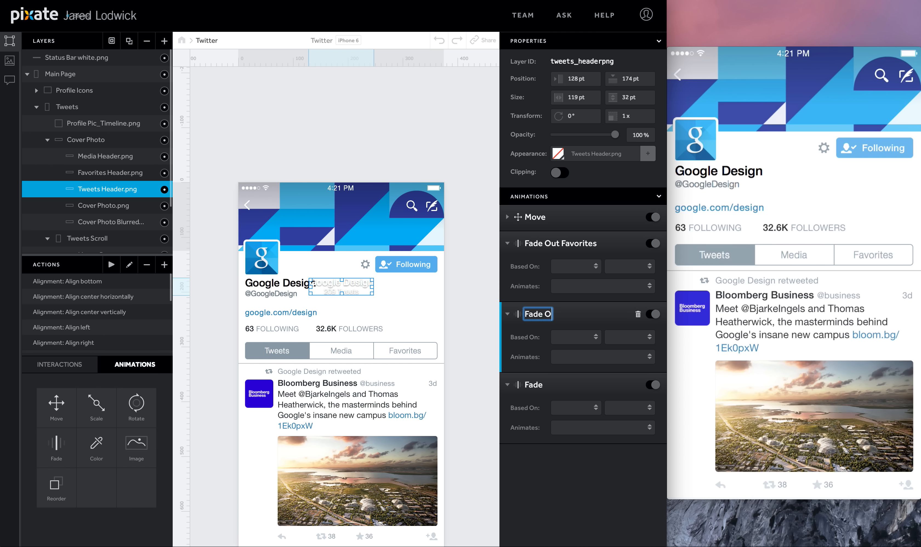
left_click(534, 394)
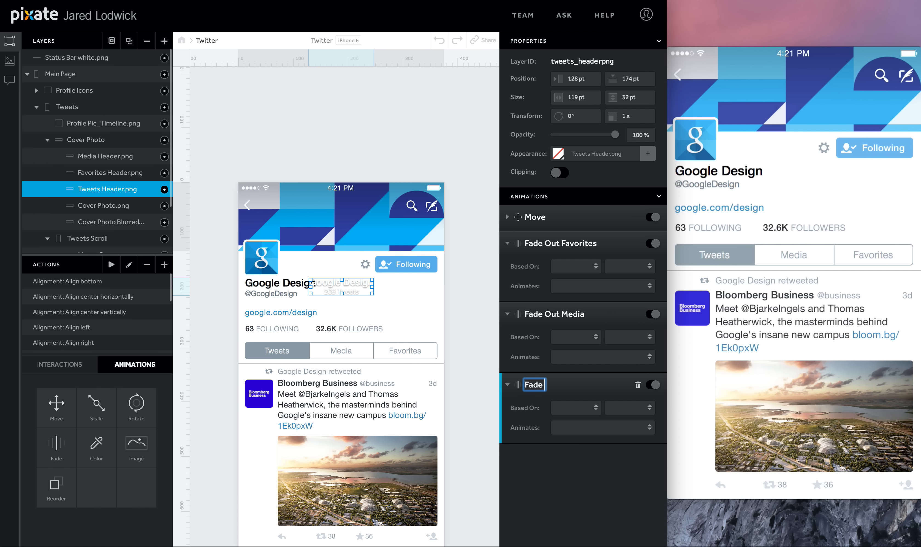
Base Tweets Header.png's Fade Out Favorites animation on a Favorites Button Tap, fading to 0% with a duration of 0 s
left_click(575, 266)
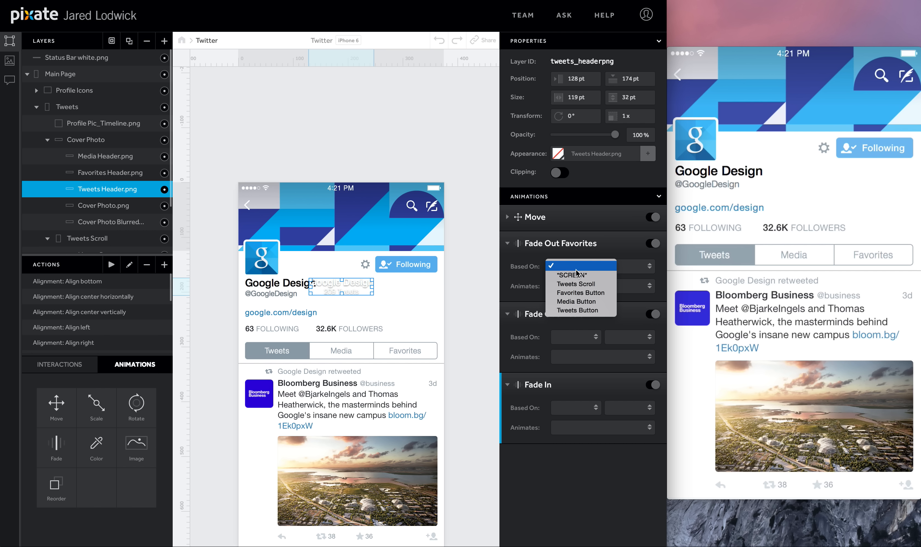
left_click(585, 294)
left_click(613, 268)
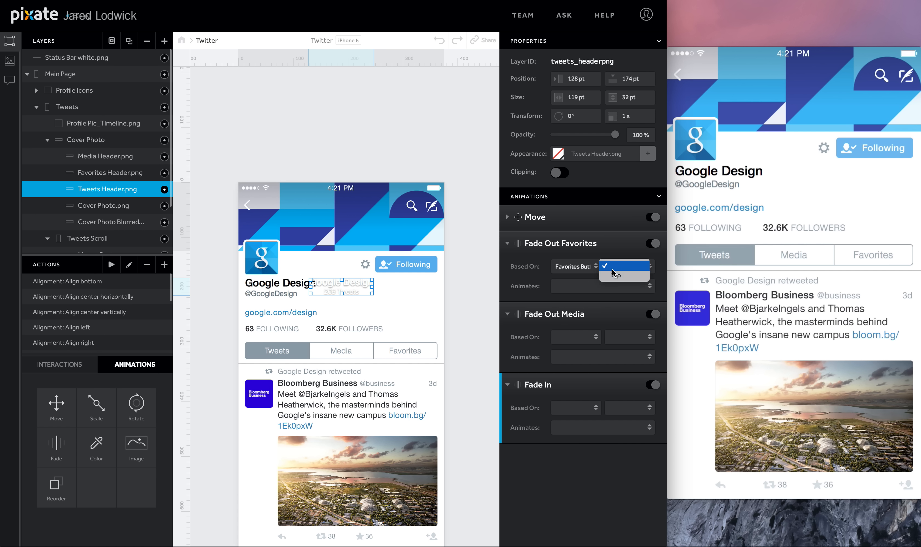
left_click(612, 277)
left_click(566, 364)
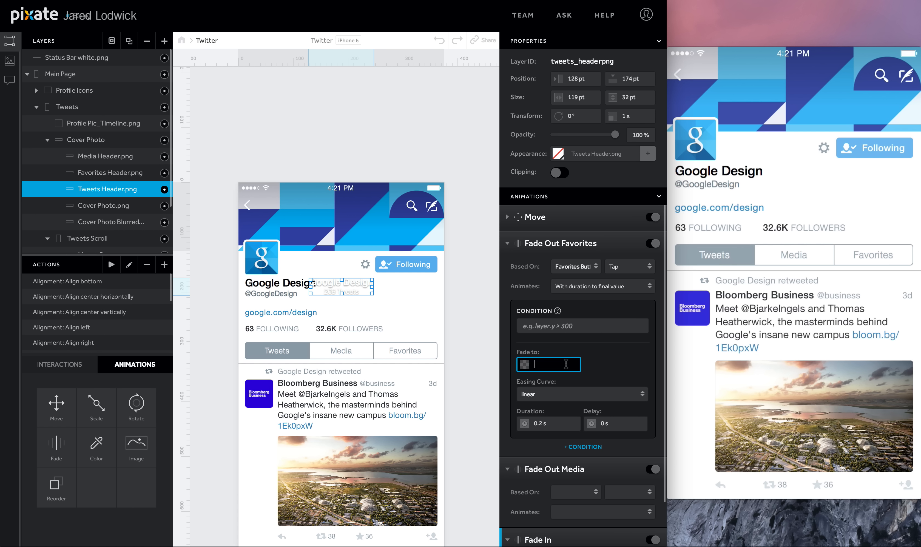
type("0")
left_click(562, 423)
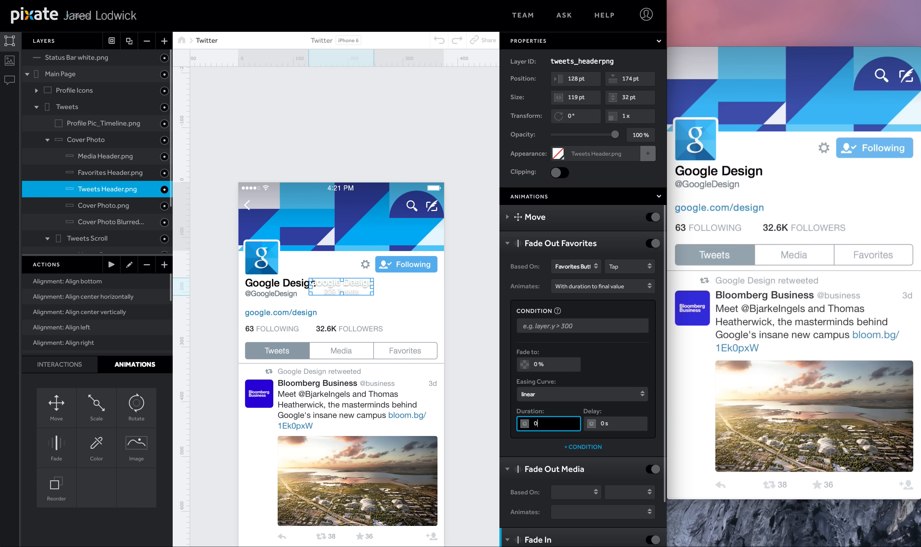
left_click(508, 244)
Base Tweets Header.png's Fade Out Media animation on a Media Button Tap, fading to 0% with a duration of 0 s
left_click(564, 292)
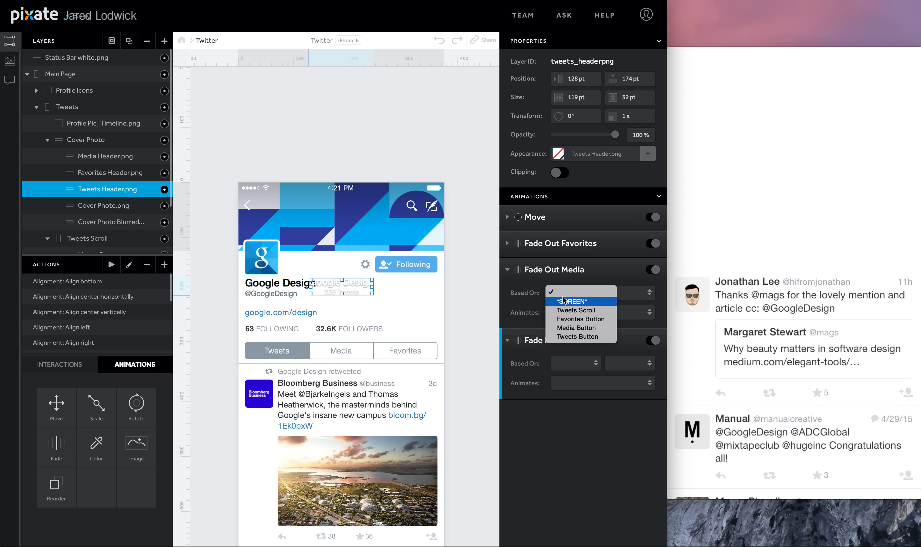
left_click(594, 328)
left_click(620, 290)
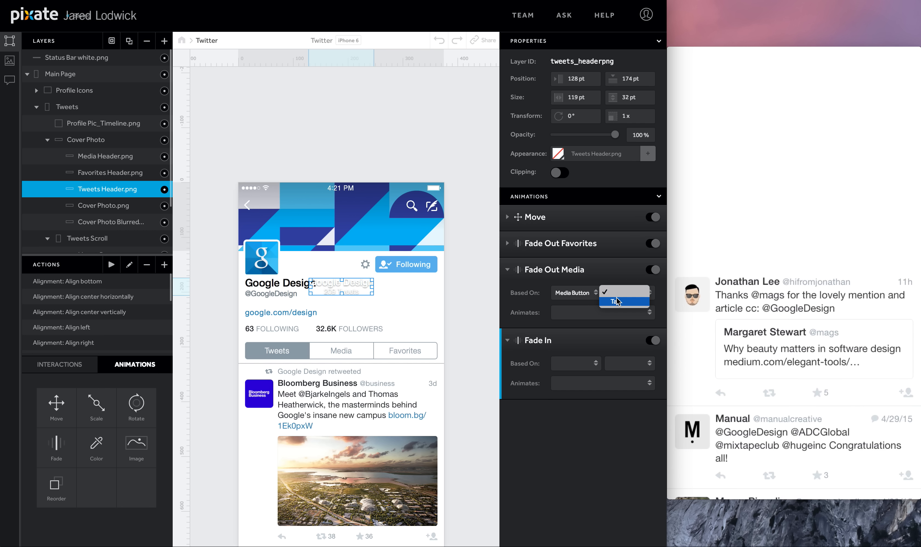
left_click(616, 301)
left_click(556, 393)
type("0")
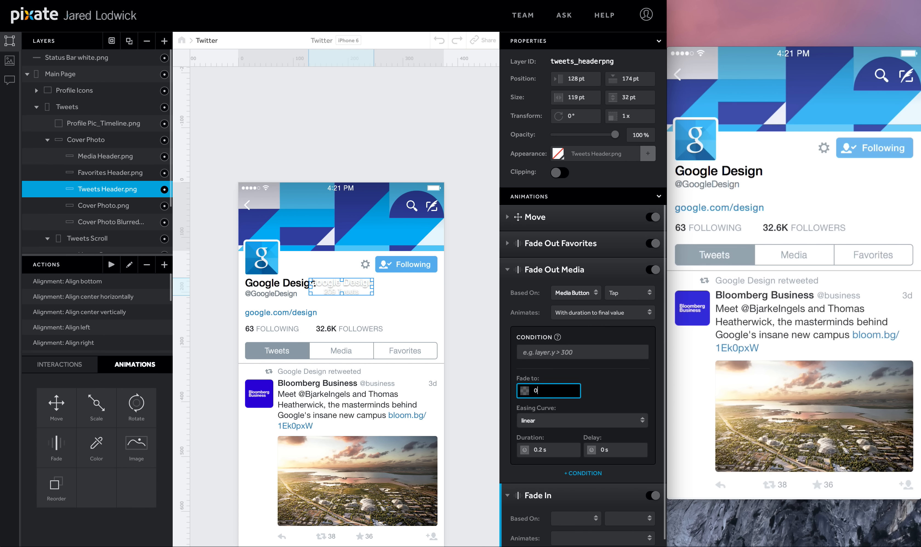
left_click(557, 448)
type("0")
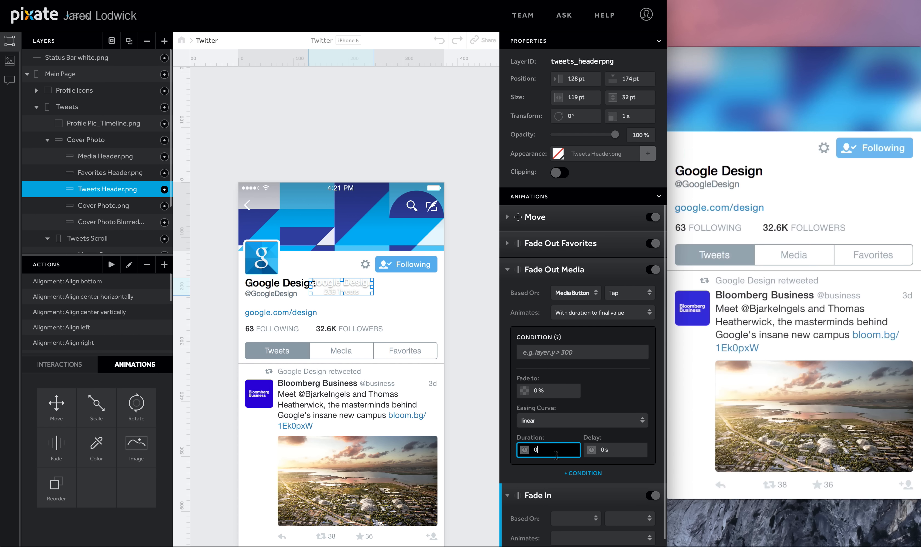
left_click(507, 269)
Base Tweets Header.png's Fade In animation on a Tweets Button Tap, fading to 100% with a duration of 0 s
left_click(560, 320)
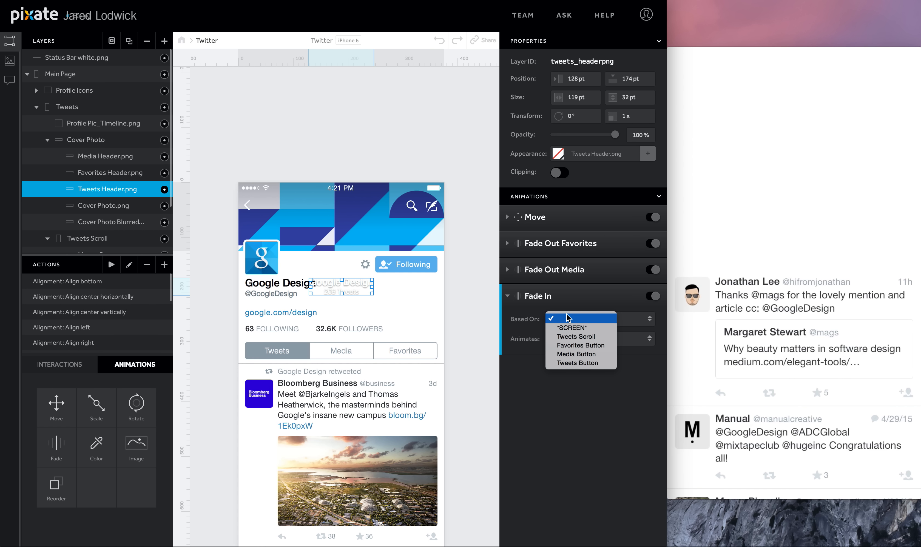
left_click(577, 363)
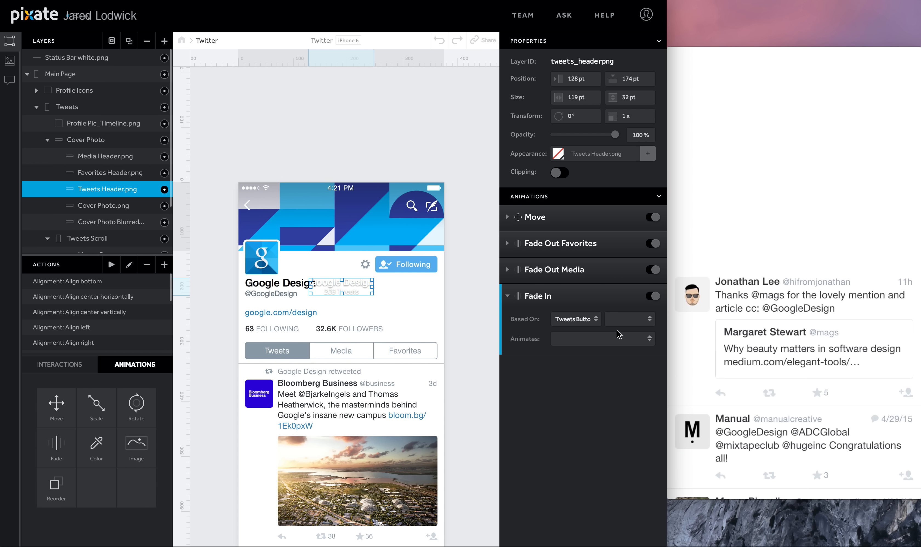
left_click(628, 318)
left_click(616, 327)
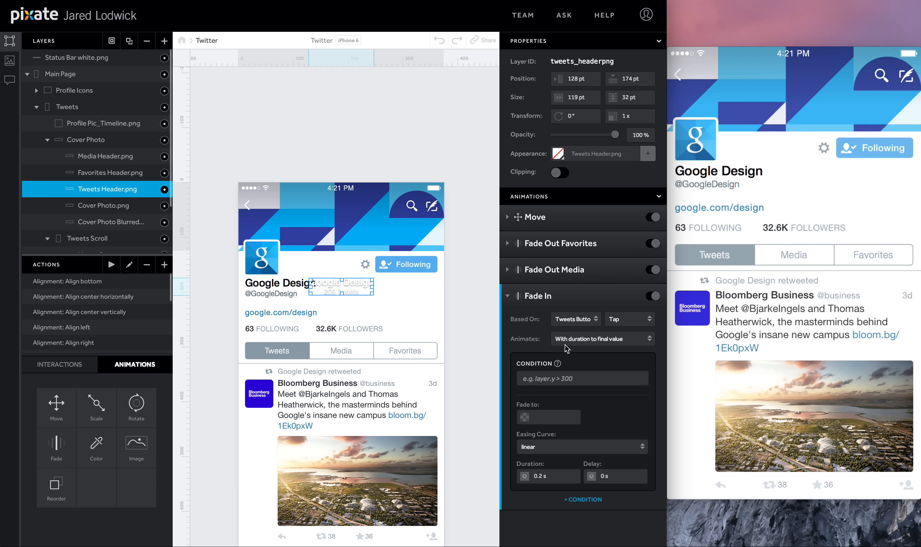
left_click(555, 415)
type("100")
key("Tab")
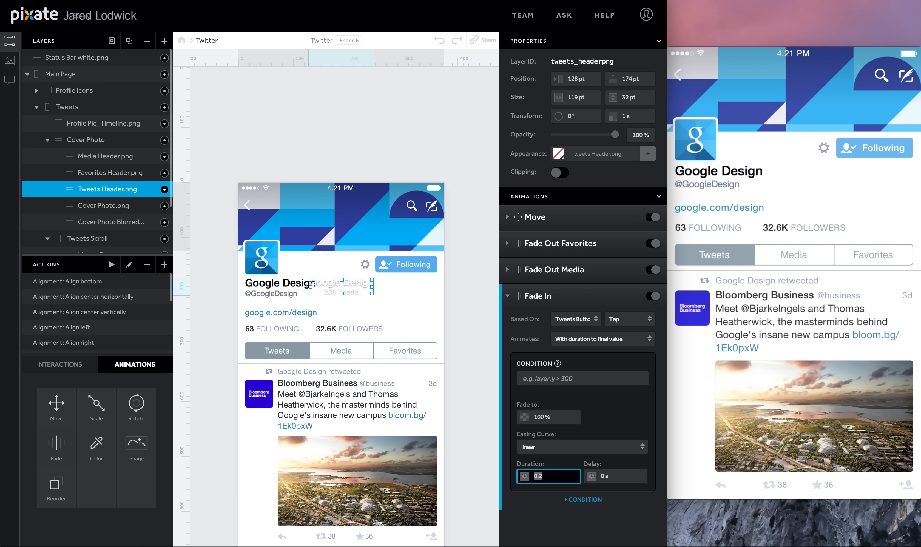
type("0")
key("Return")
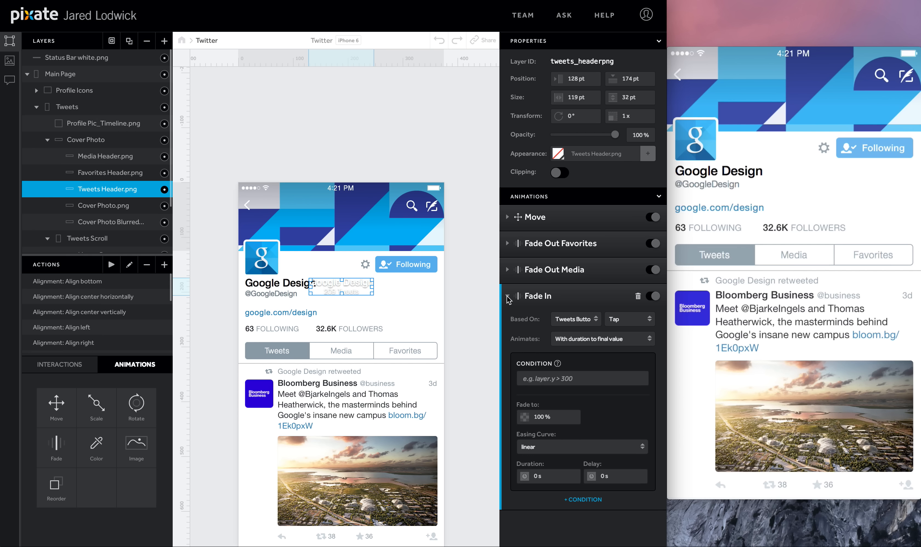
left_click(507, 296)
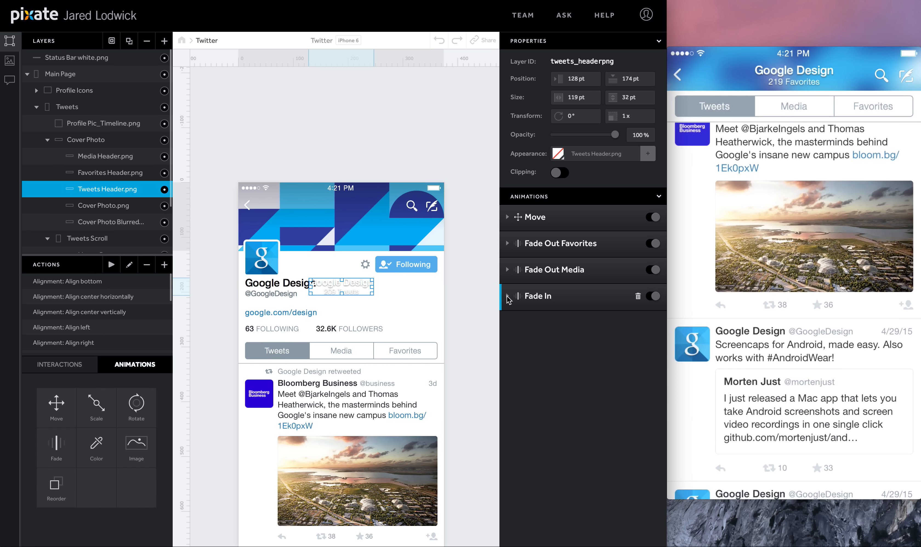
Collapse the Cover Photo group and check the interactions on Favorites Button and Media Button inside Menus Buttons
left_click(52, 140)
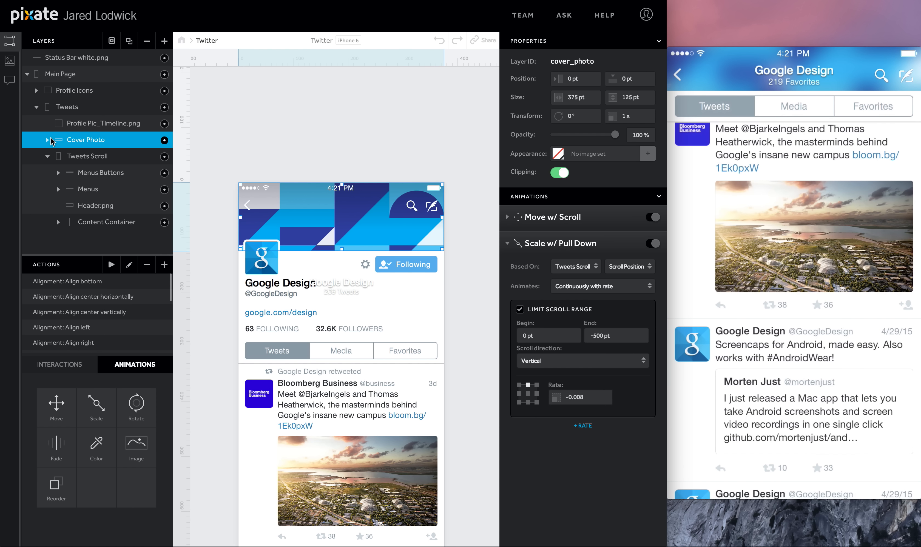
left_click(58, 173)
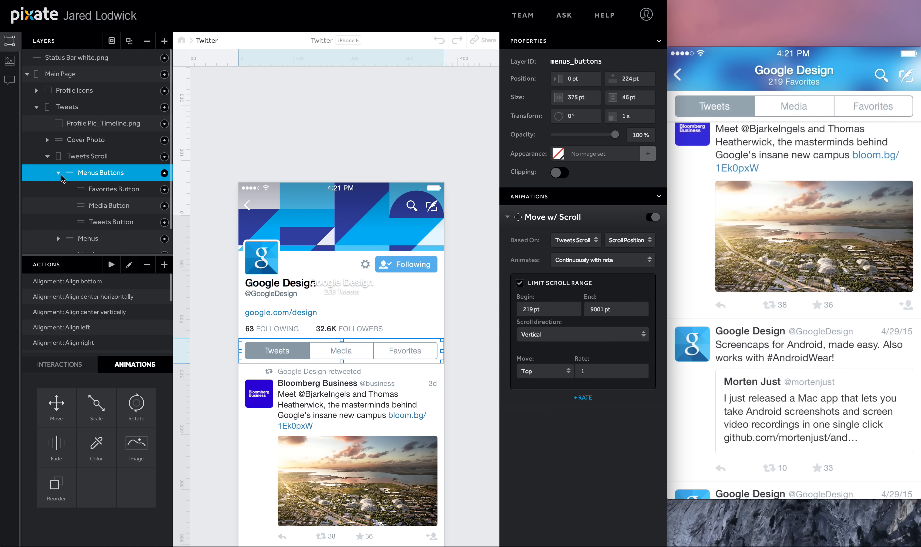
left_click(96, 190)
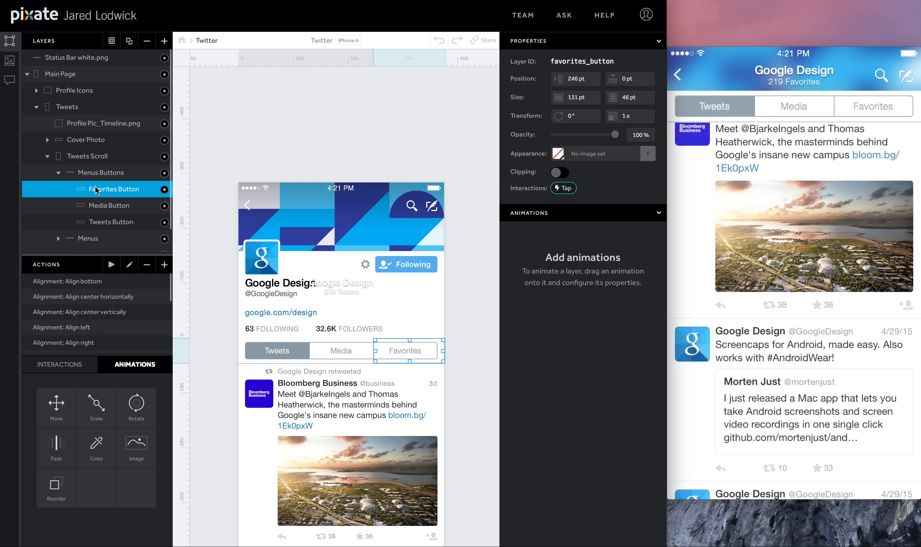
left_click(104, 204)
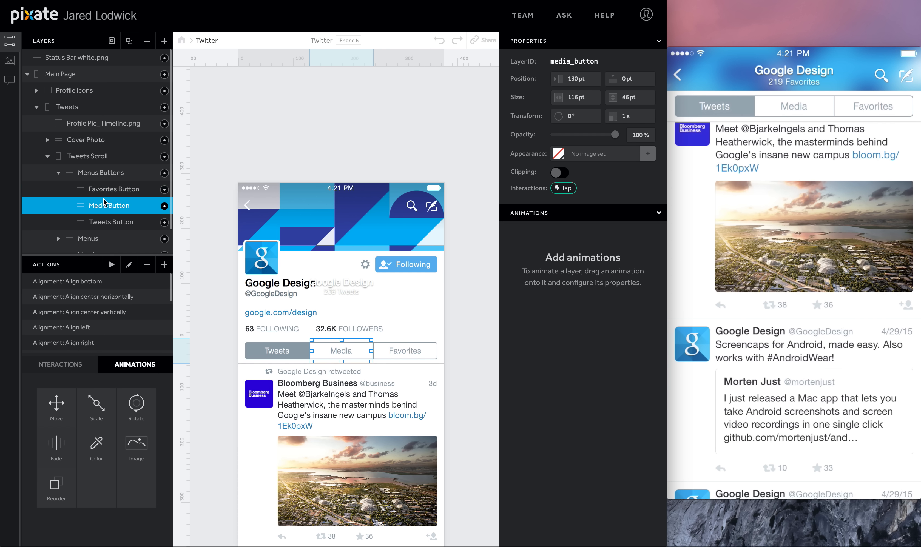
left_click(65, 174)
left_click(59, 173)
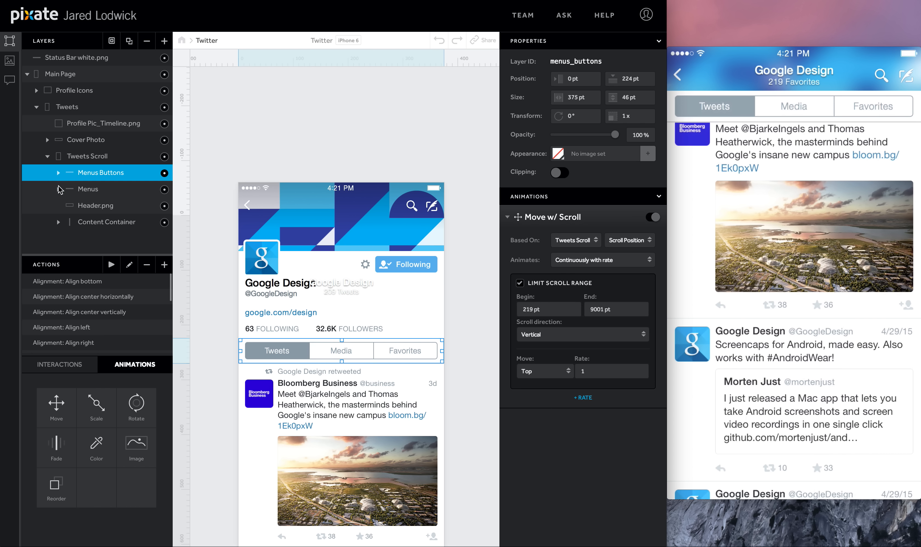
Base Menu Tweets' Reorder Layer animation on a Tweets Button Tap, with its ordering set to Bring To Front
left_click(58, 188)
left_click(70, 193)
left_click(98, 208)
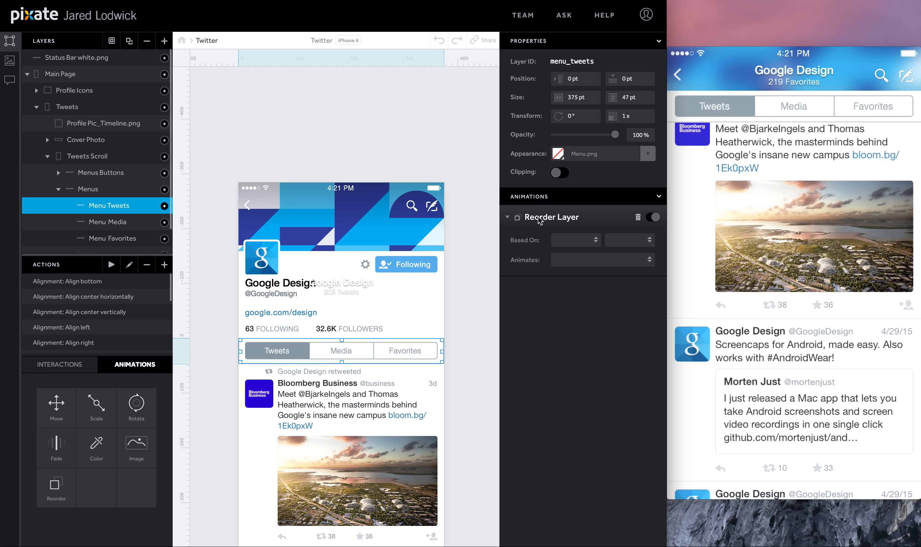
left_click(557, 239)
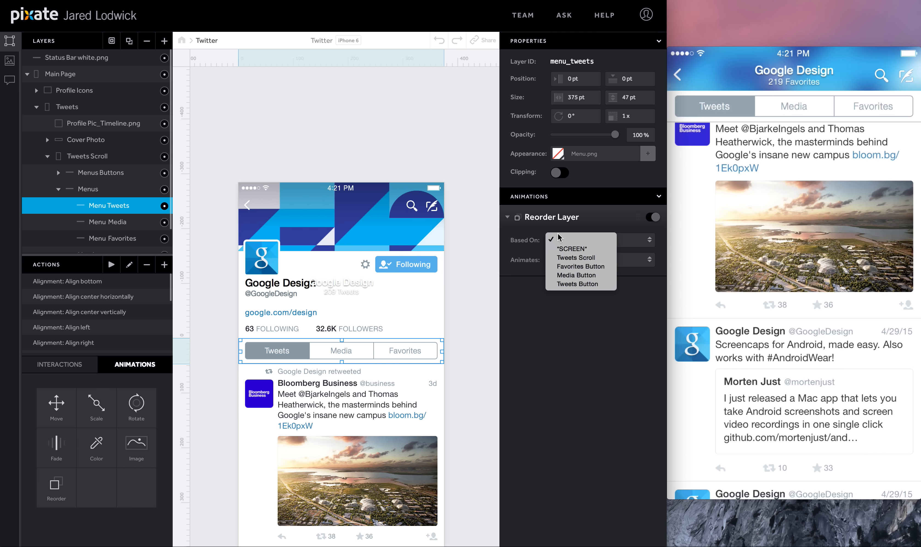
left_click(578, 283)
left_click(622, 245)
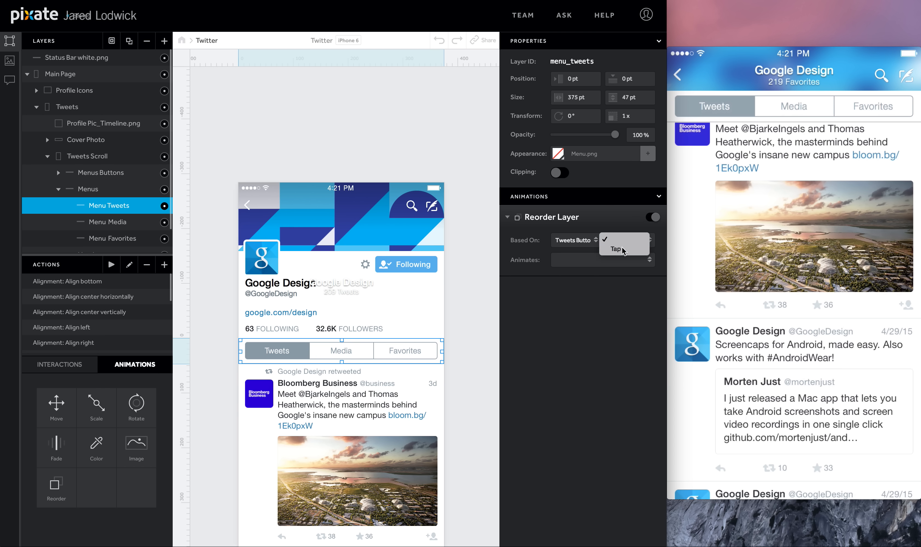
left_click(619, 249)
left_click(564, 337)
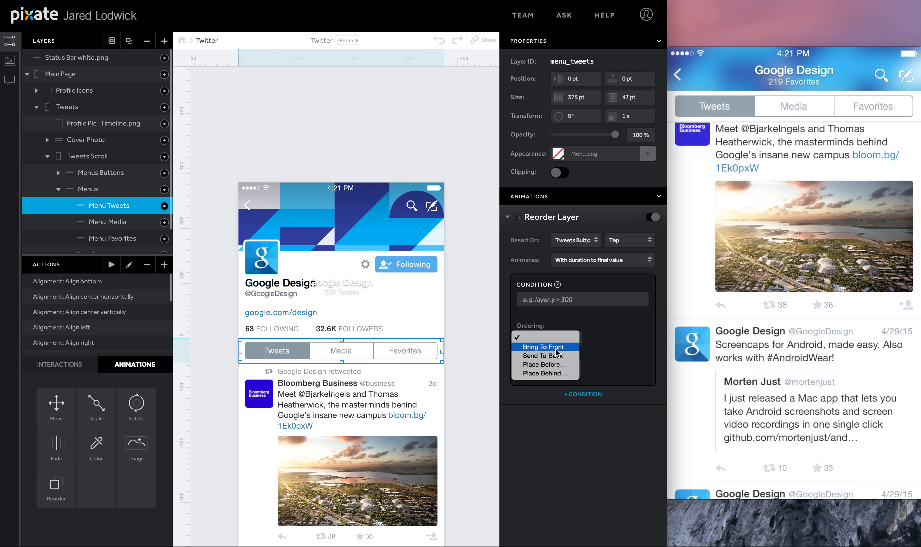
left_click(545, 342)
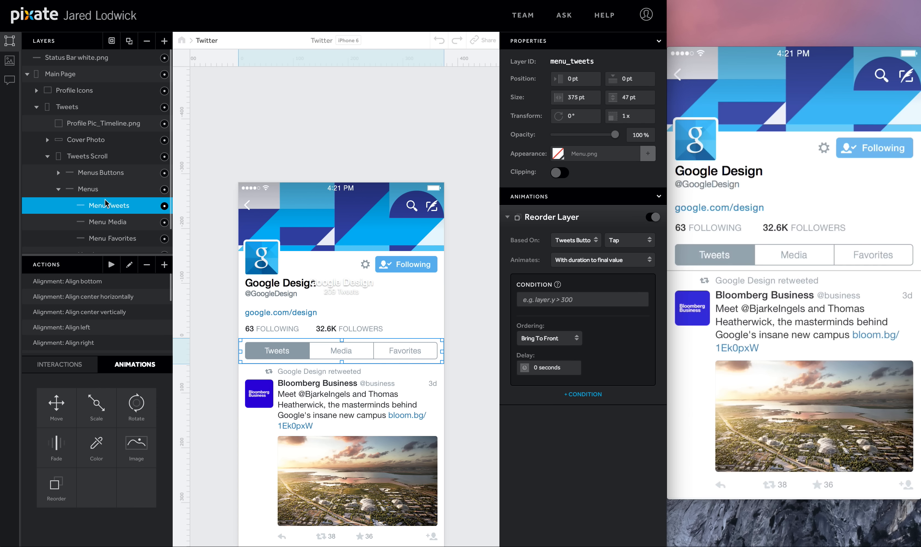
left_click(507, 217)
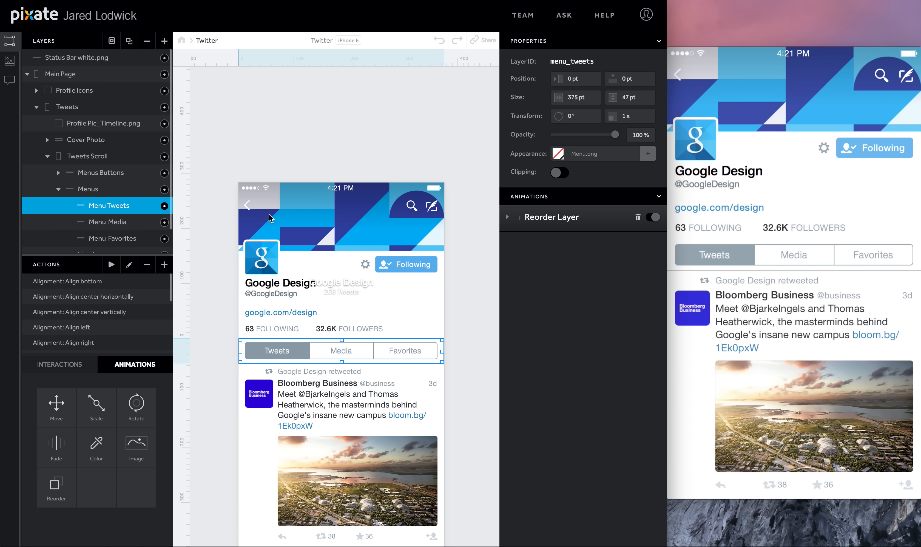
Base Menu Media's Reorder Layer animation on a Media Button Tap, with its ordering set to Bring To Front
left_click(98, 222)
left_click(575, 239)
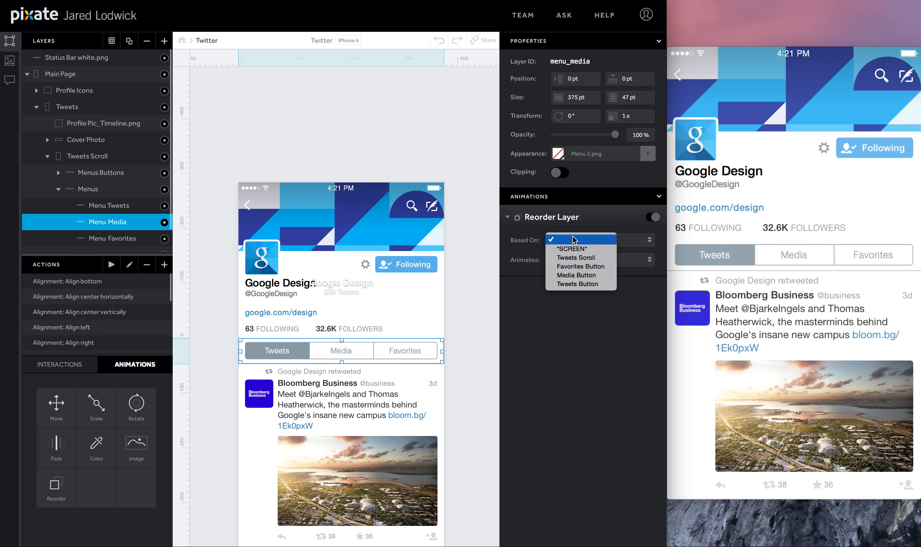
left_click(571, 276)
left_click(622, 240)
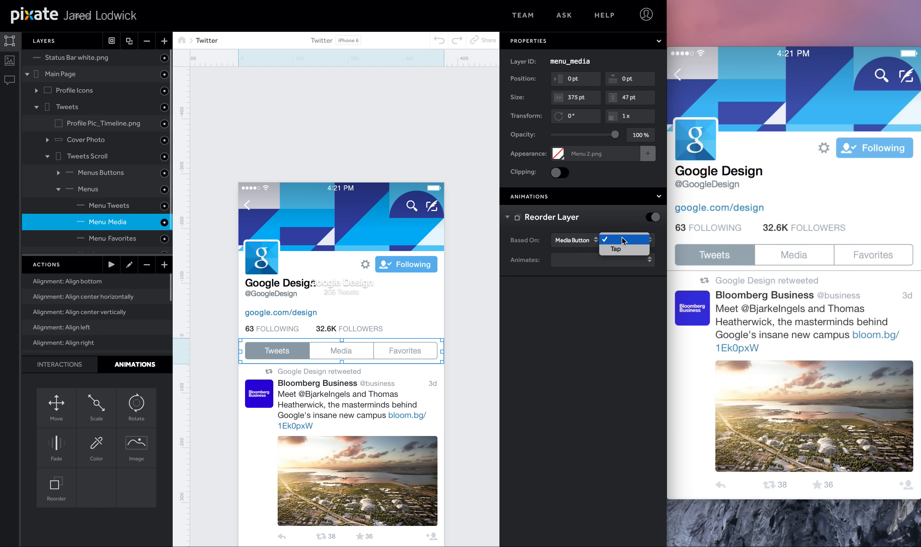
left_click(621, 252)
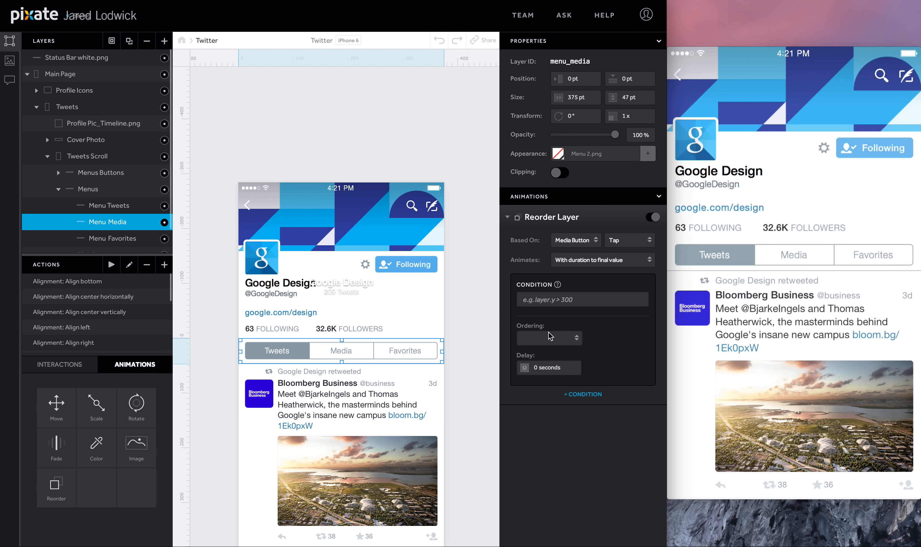
left_click(550, 337)
left_click(549, 337)
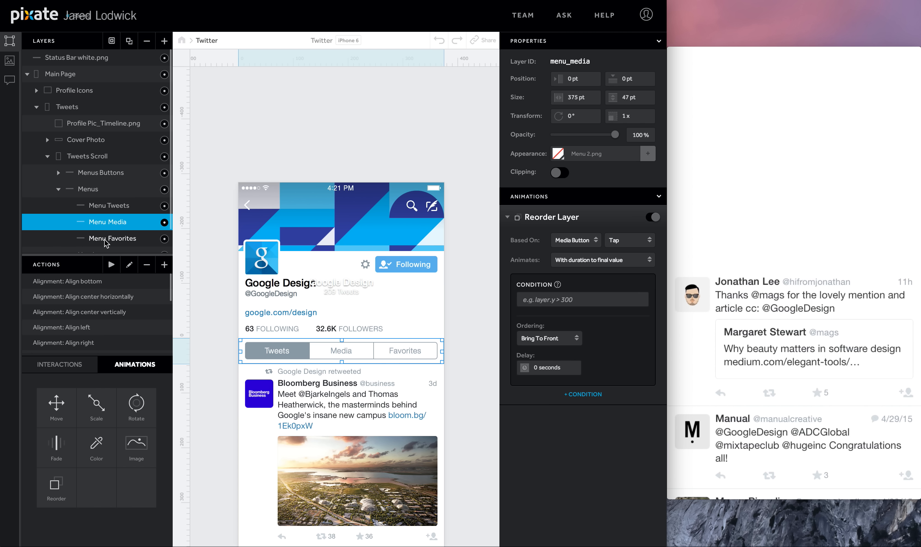
Base Menu Favorites' Reorder Layer animation on a Favorites Button Tap, with its ordering set to Bring To Front
left_click(106, 239)
left_click(578, 247)
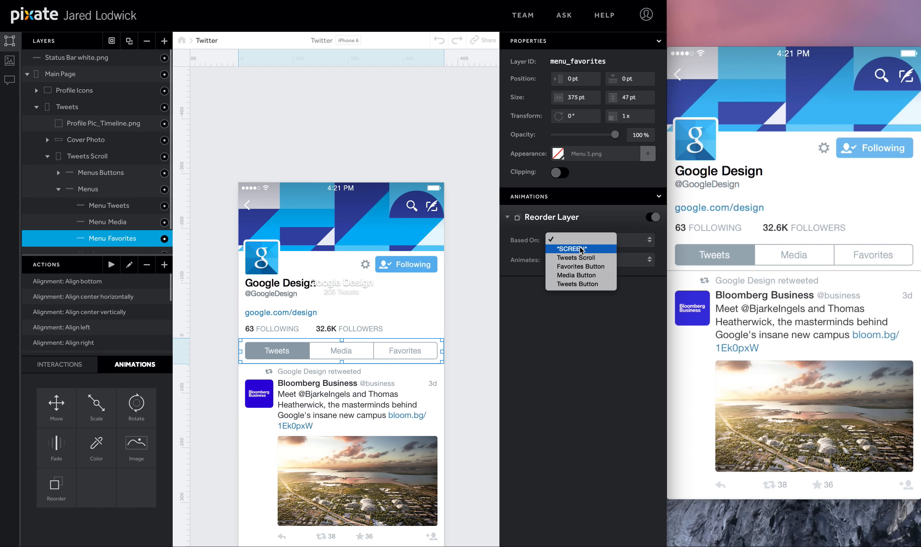
left_click(579, 263)
left_click(629, 246)
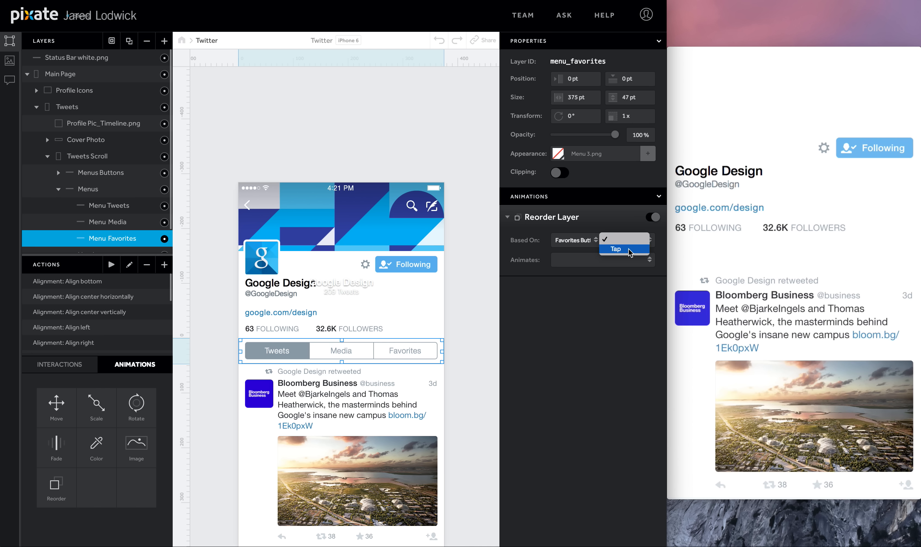
left_click(624, 250)
left_click(535, 341)
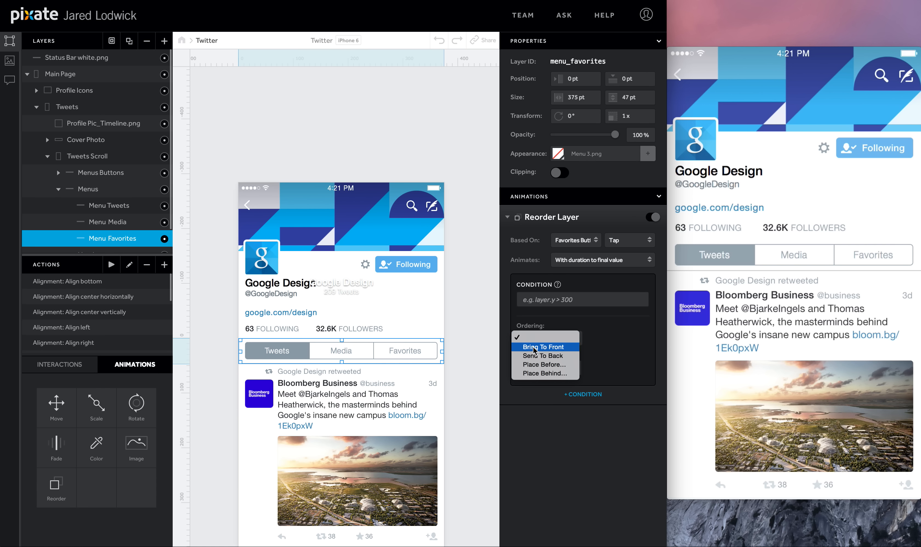
left_click(537, 336)
left_click(508, 218)
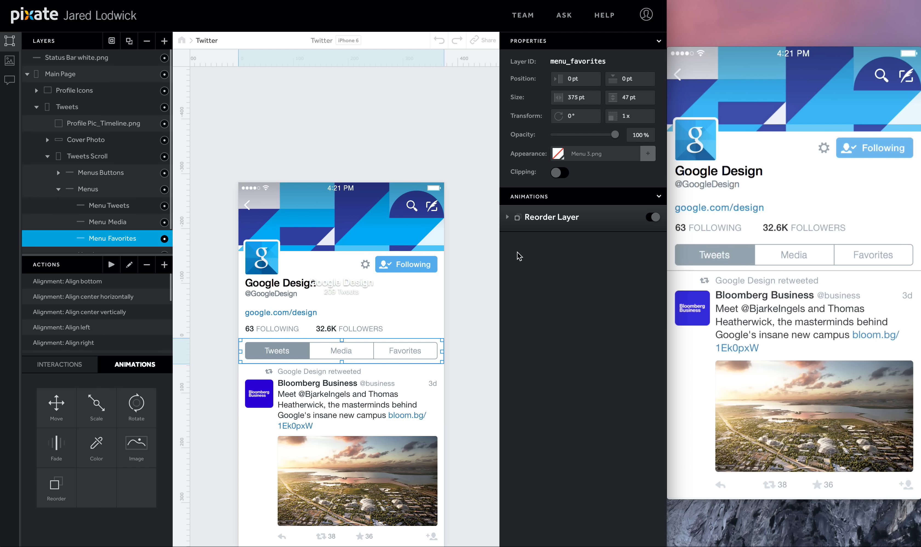
Add a Reorder animation to each of the five Tweets, Favorites and Media body layers inside Content Container
left_click(58, 191)
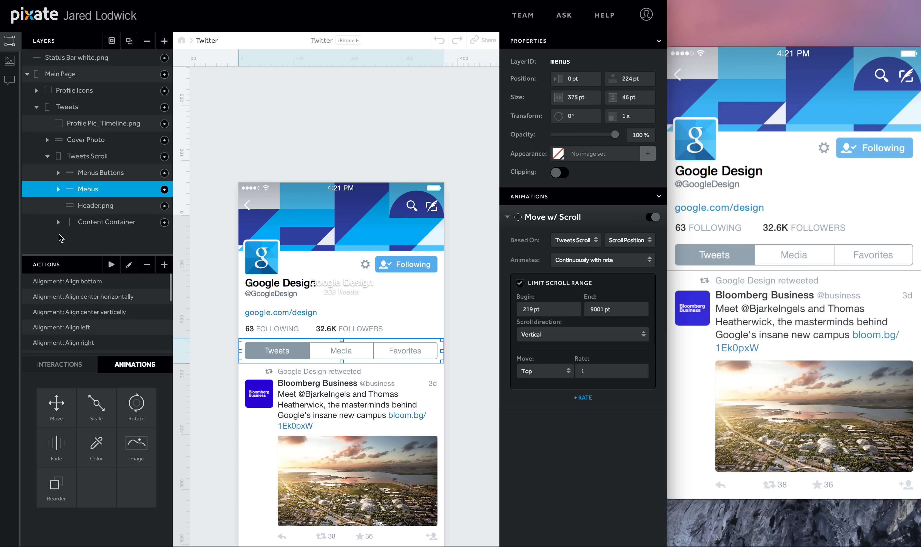
left_click(59, 222)
scroll(99, 217, "down", 3)
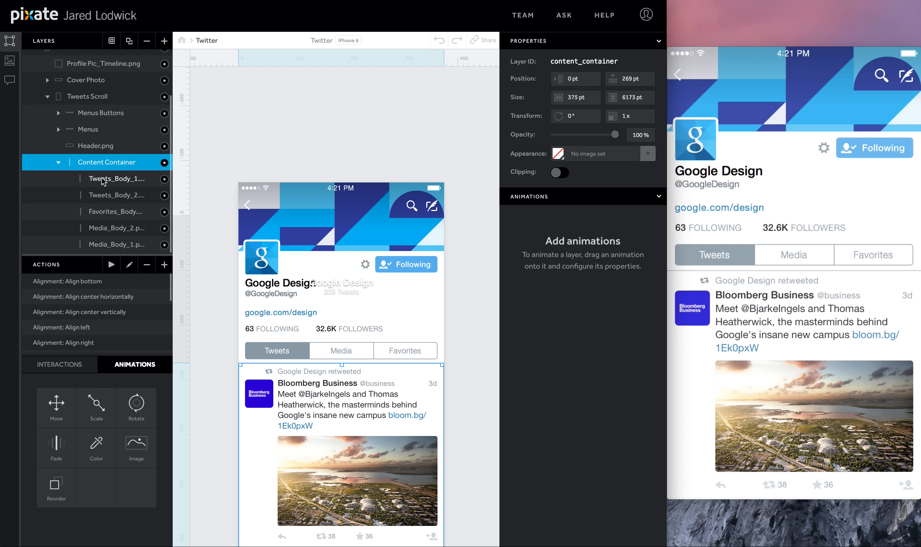
left_click(104, 181)
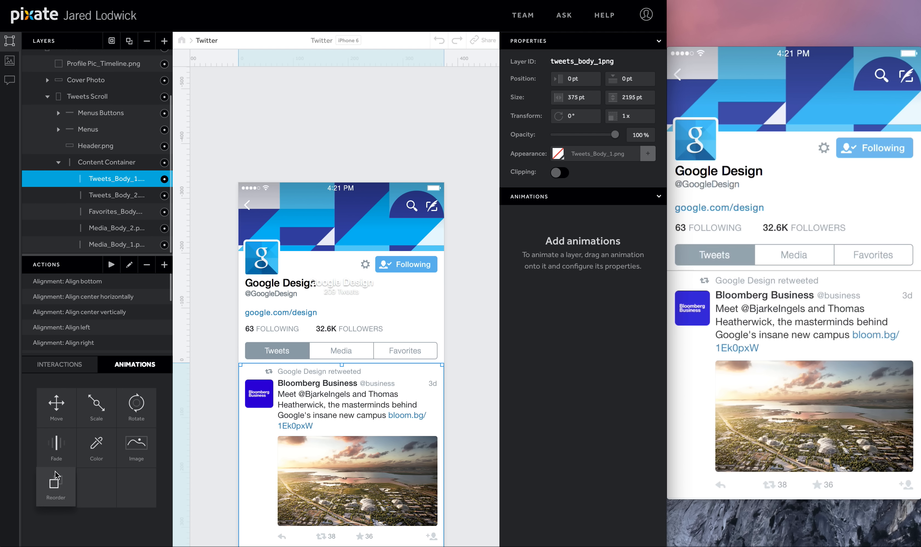
left_click_drag(55, 475, 105, 179)
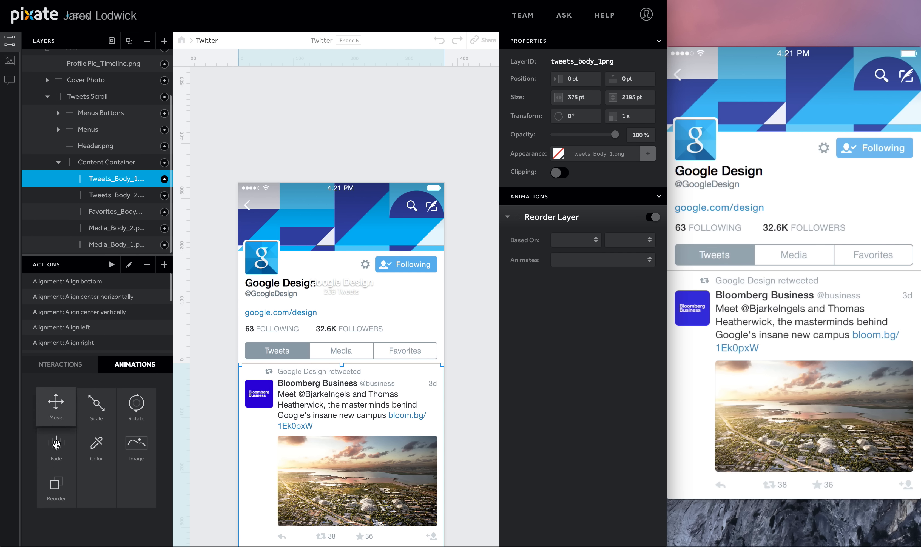
left_click_drag(55, 485, 103, 195)
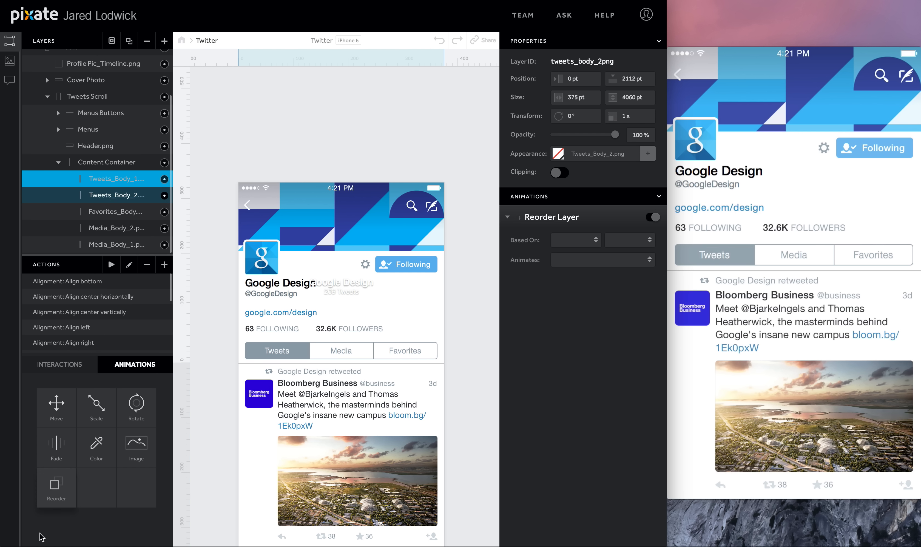
left_click_drag(55, 485, 114, 212)
left_click_drag(56, 486, 107, 228)
left_click_drag(54, 486, 114, 244)
Base Tweets_Body_1.png's Reorder Layer animation on a Tweets Button Tap, with its ordering set to Bring To Front
left_click(116, 178)
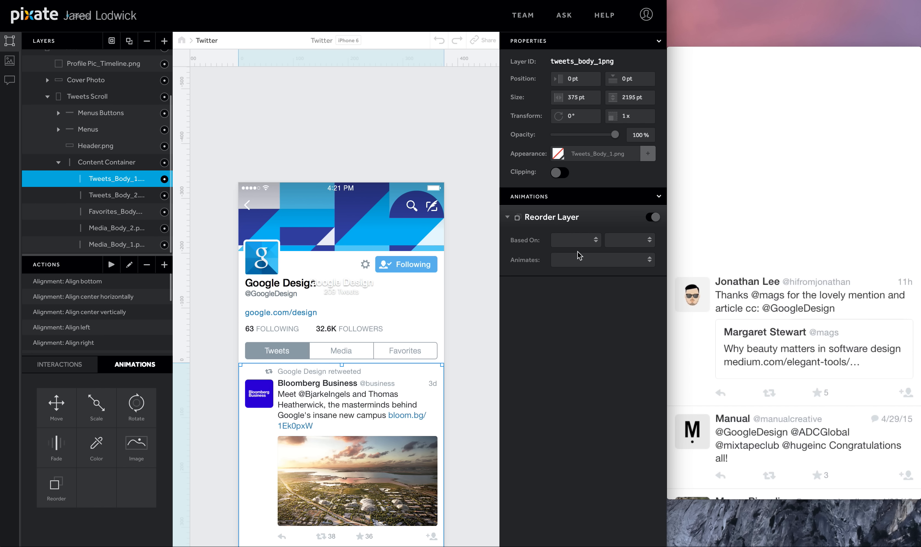
left_click(588, 240)
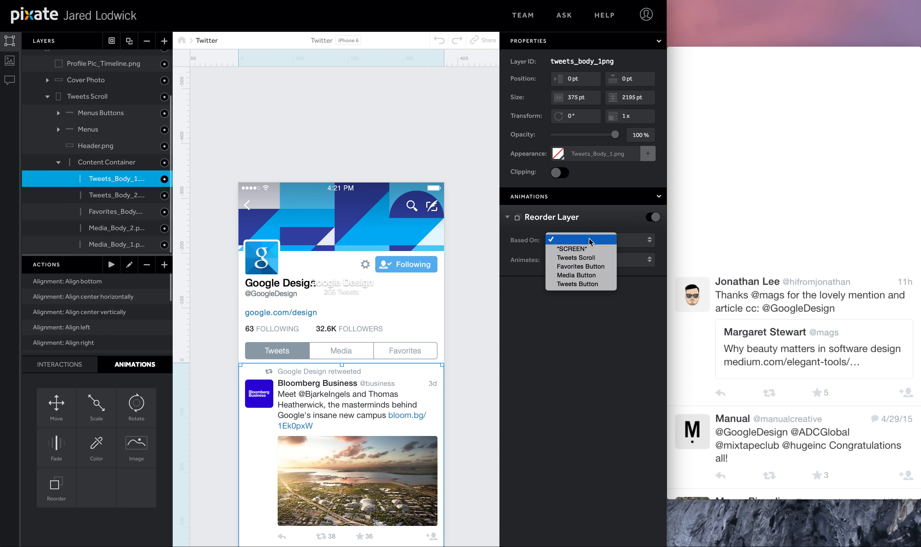
left_click(578, 283)
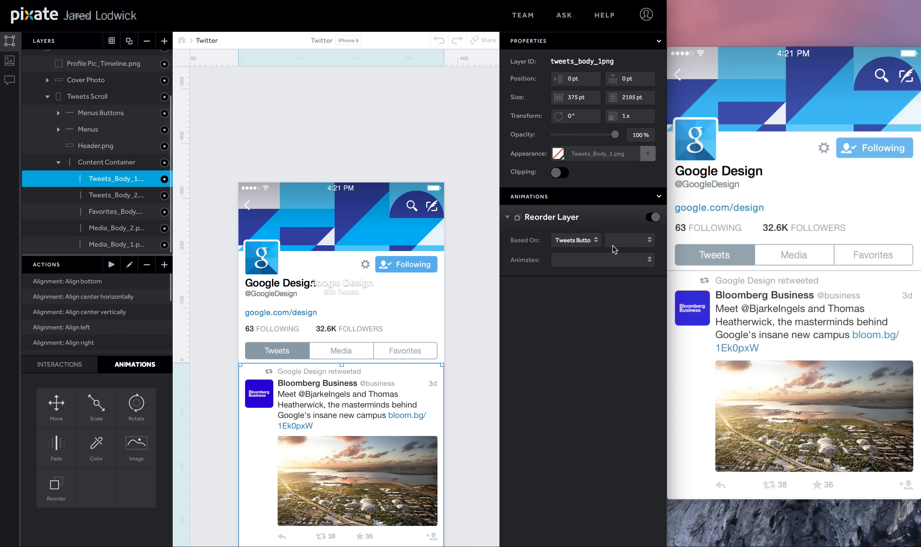
left_click(621, 241)
left_click(618, 242)
left_click(553, 338)
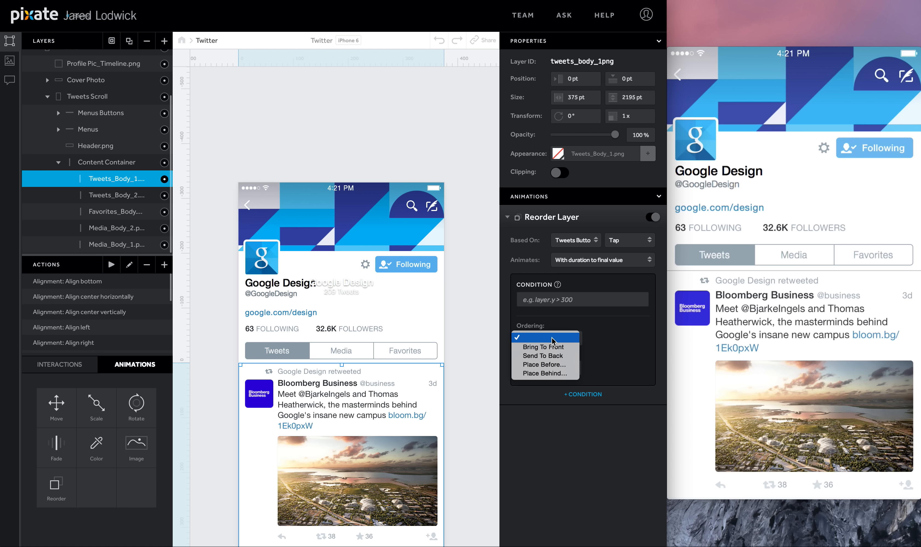
left_click(549, 347)
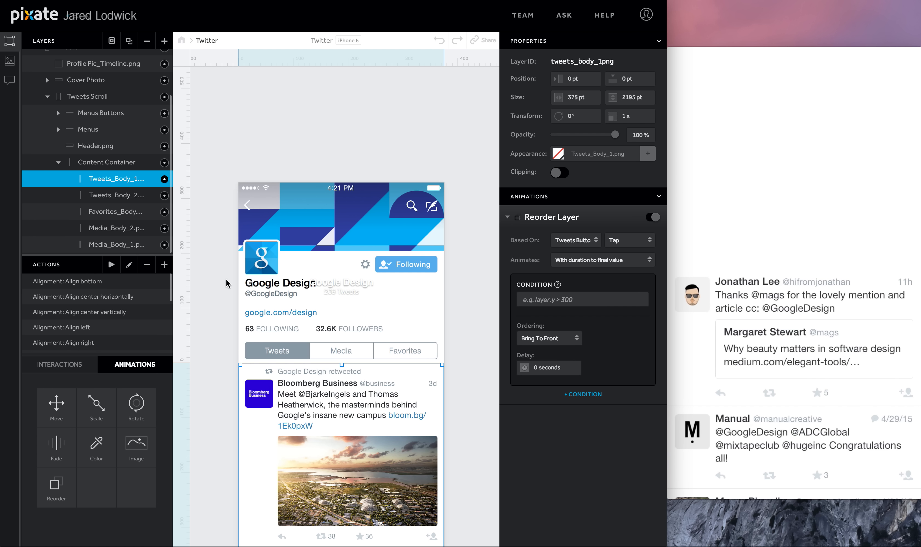
Base Tweets_Body_2.png's Reorder Layer animation on Tweets Button
left_click(124, 195)
left_click(575, 240)
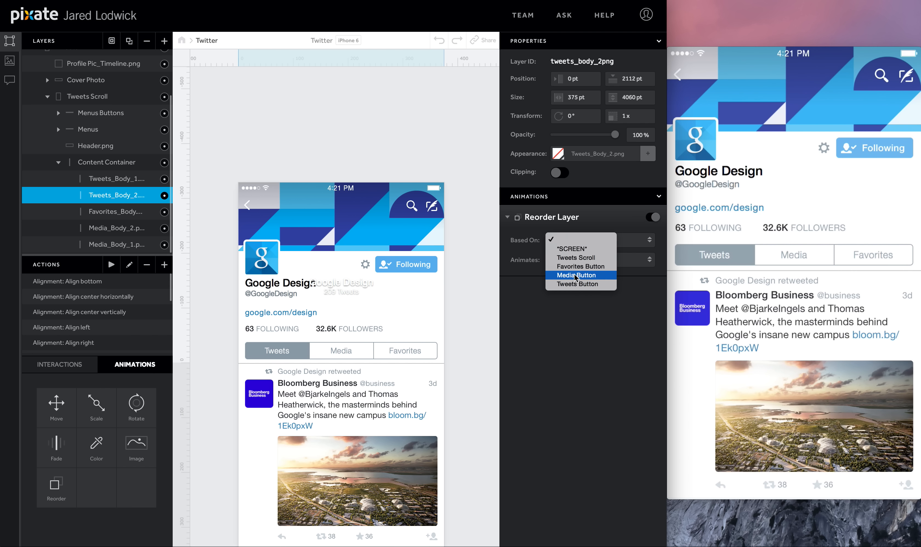
left_click(576, 285)
Base Media_Body_2.png's Reorder Layer animation on a Media Button Tap, with its ordering set to Bring To Front
left_click_drag(57, 487, 117, 228)
left_click(576, 240)
left_click(576, 275)
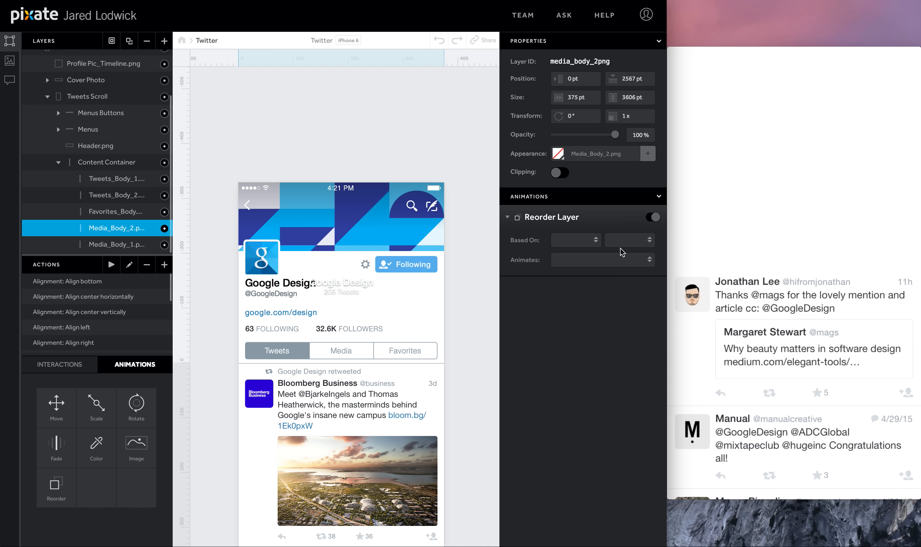
left_click(624, 242)
left_click(629, 248)
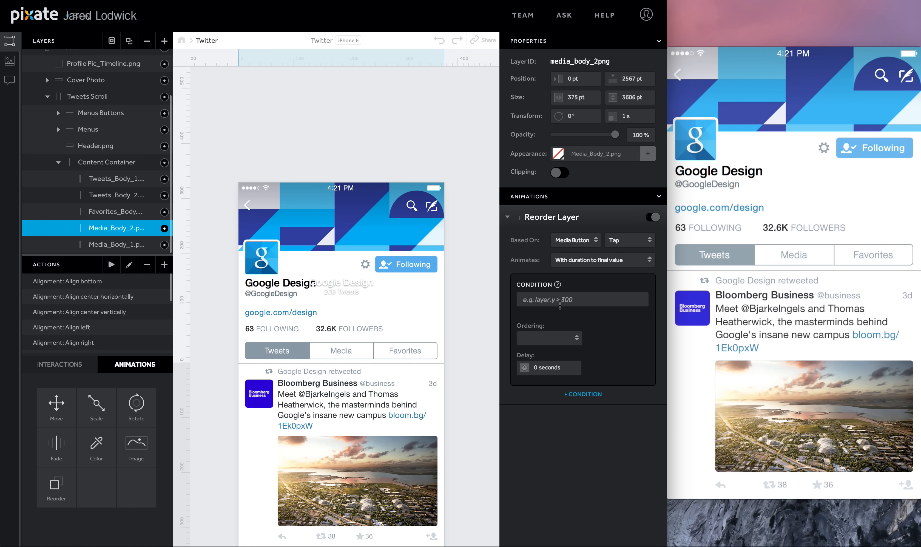
left_click(552, 340)
left_click(548, 344)
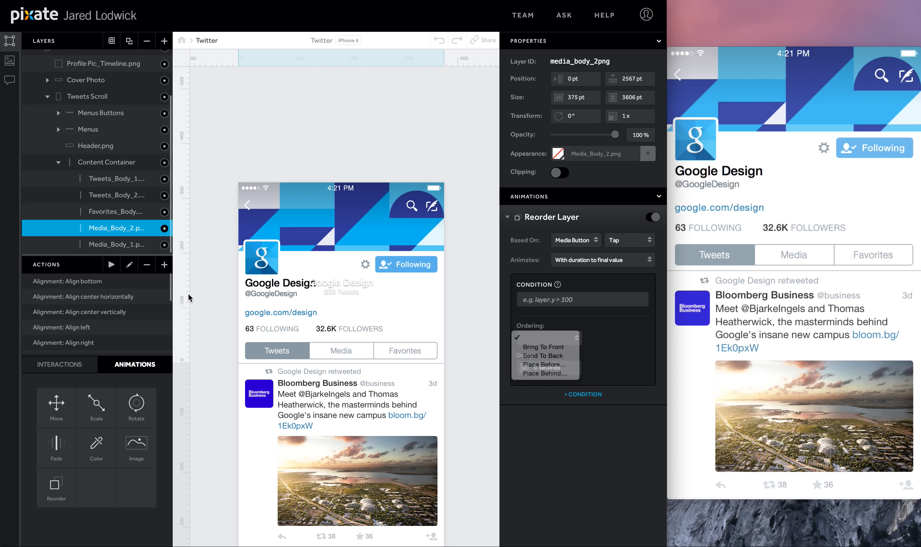
Base Media_Body_1.png's Reorder Layer animation on a Media Button Tap with Bring To Front ordering, and collapse Content Container
left_click(119, 249)
left_click(577, 240)
left_click(576, 274)
left_click(629, 240)
left_click(628, 248)
left_click(549, 338)
left_click(552, 343)
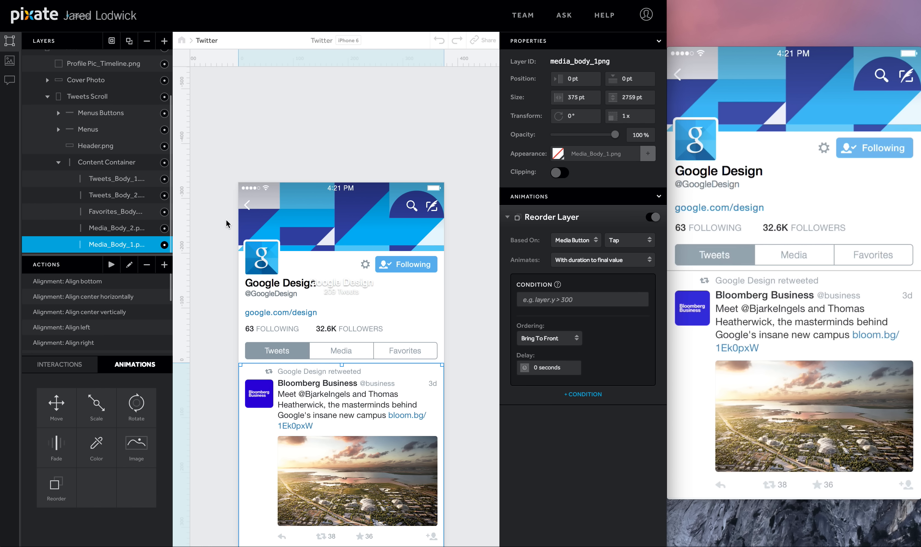
left_click(507, 217)
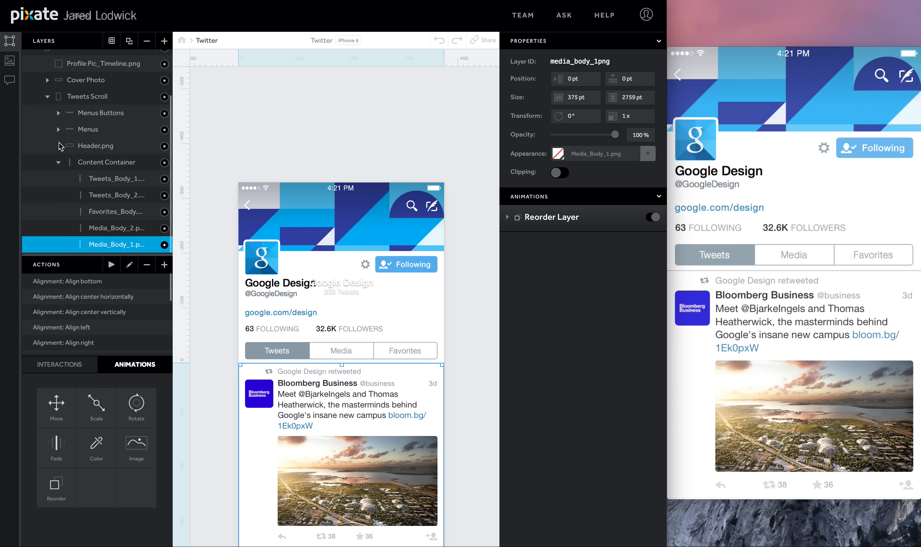
left_click(58, 162)
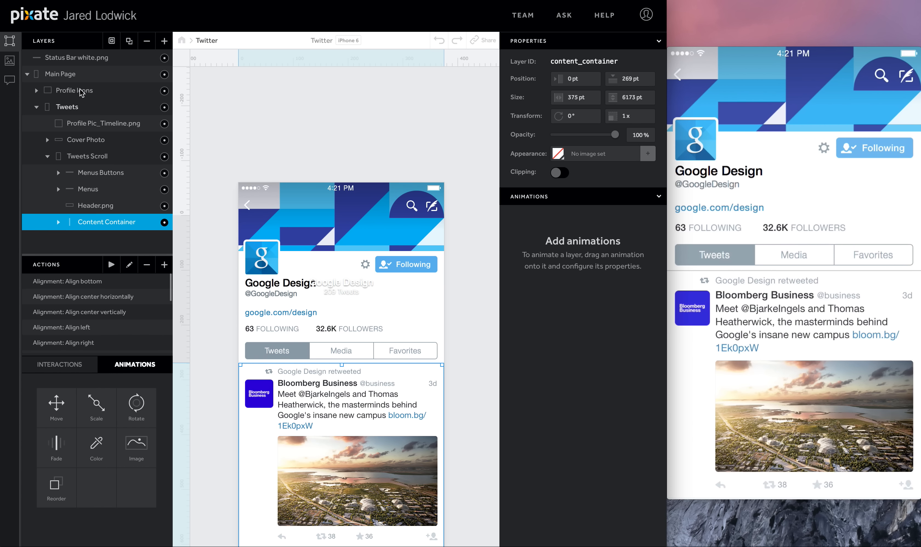
Place the Nav Bar.png asset on the canvas as a new top-level layer and collapse the Main Page group
left_click(10, 61)
left_click_drag(63, 157, 341, 398)
scroll(341, 373, "down", 3)
left_click(9, 41)
left_click(27, 91)
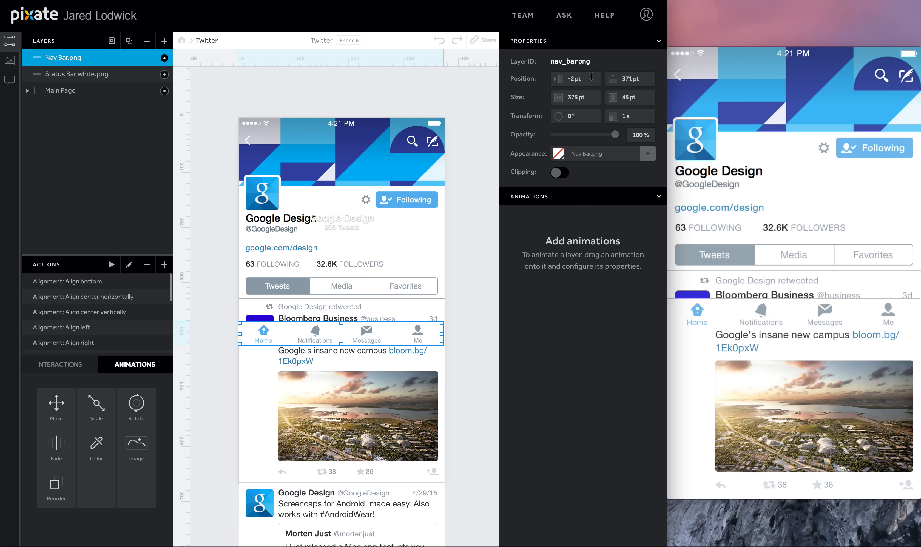
Position Nav Bar.png at 0 pt horizontally and 622 pt vertically, and order it directly below Status Bar white.png
left_click(591, 76)
type("0")
key("Return")
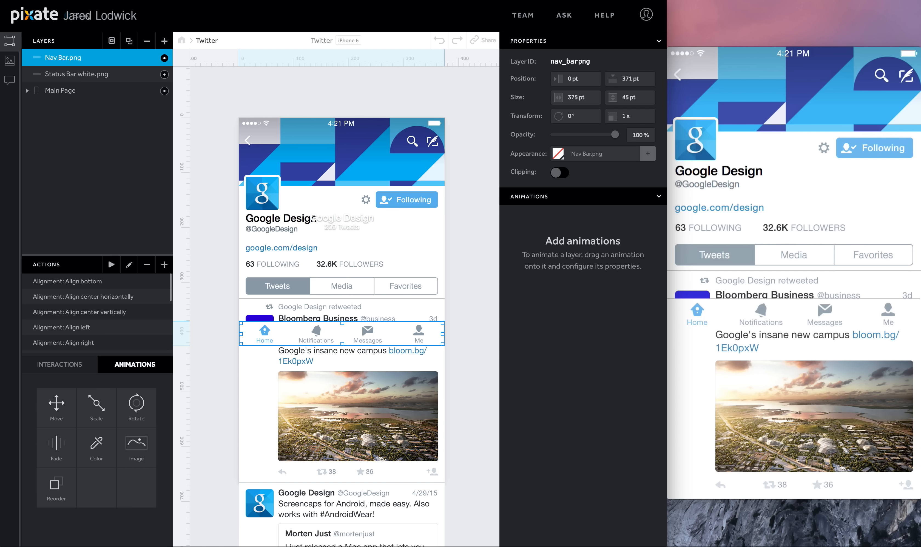
left_click_drag(392, 333, 393, 471)
left_click_drag(110, 57, 110, 82)
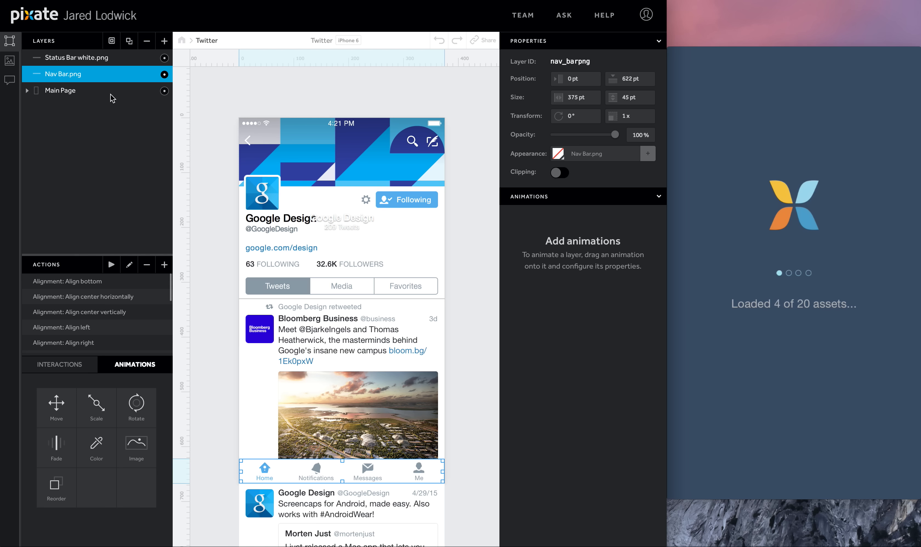